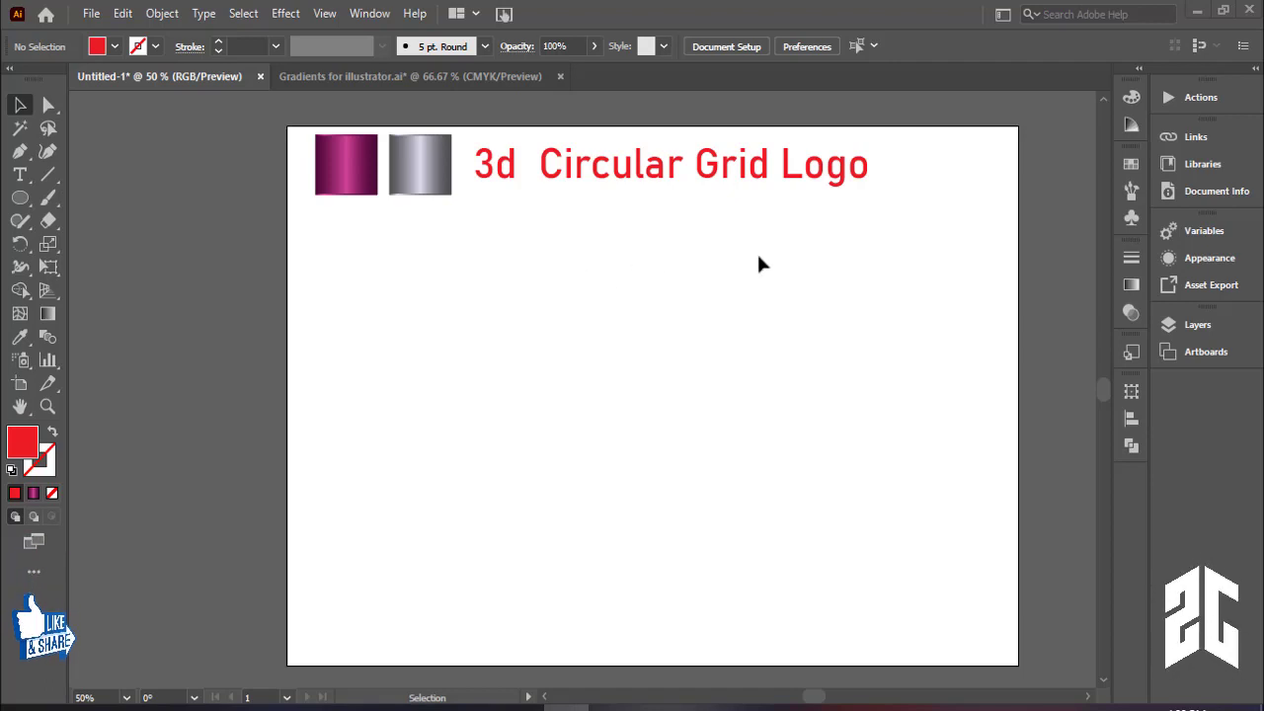
- Pan the artboard slightly to frame the empty area beside the gradient swatches and title
{"action": "left_click_drag", "start_coordinate": [845, 299], "coordinate": [813, 285]}
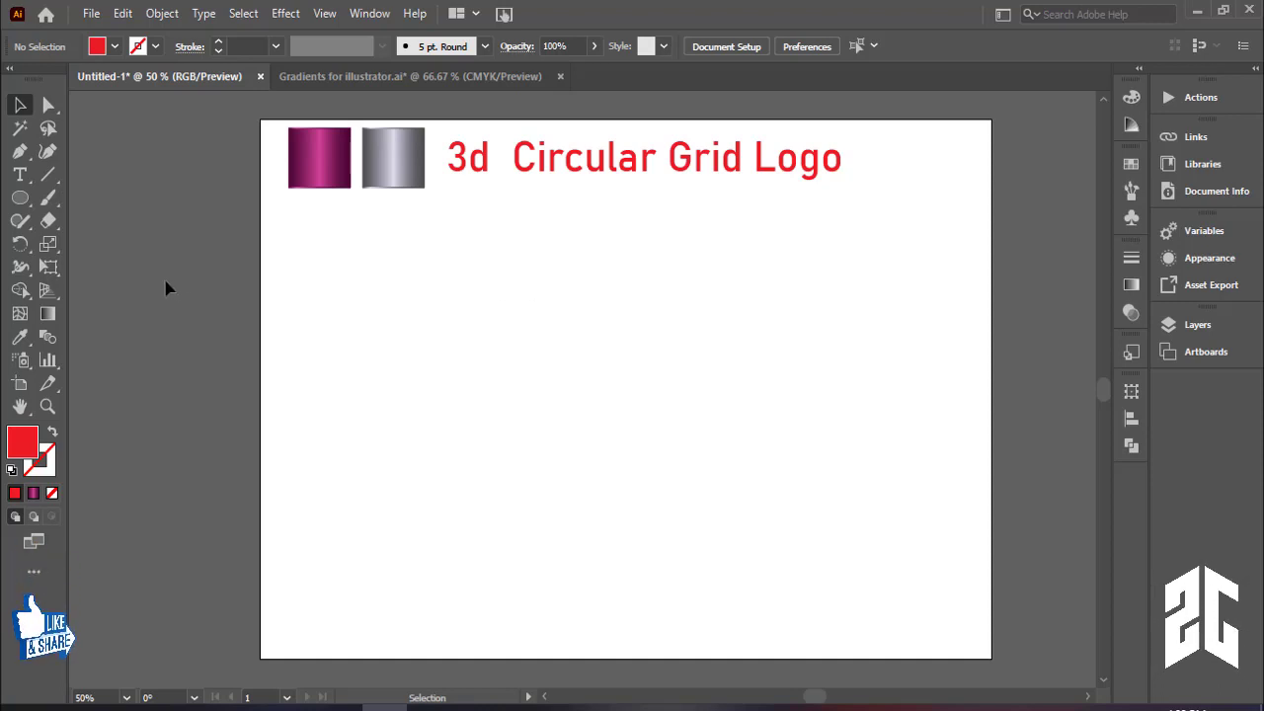
- Set the fill to None and the stroke to black
{"action": "left_click", "coordinate": [114, 46]}
{"action": "left_click", "coordinate": [13, 79]}
{"action": "left_click", "coordinate": [116, 50]}
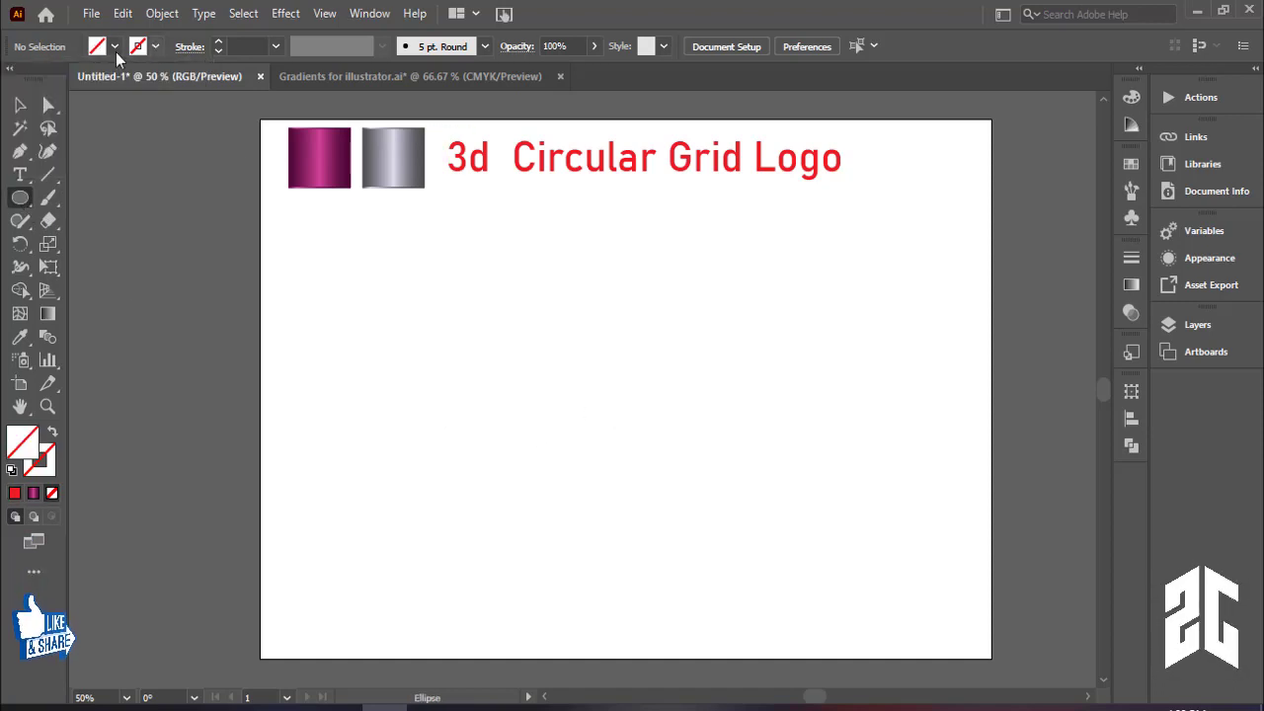
{"action": "left_click", "coordinate": [149, 50]}
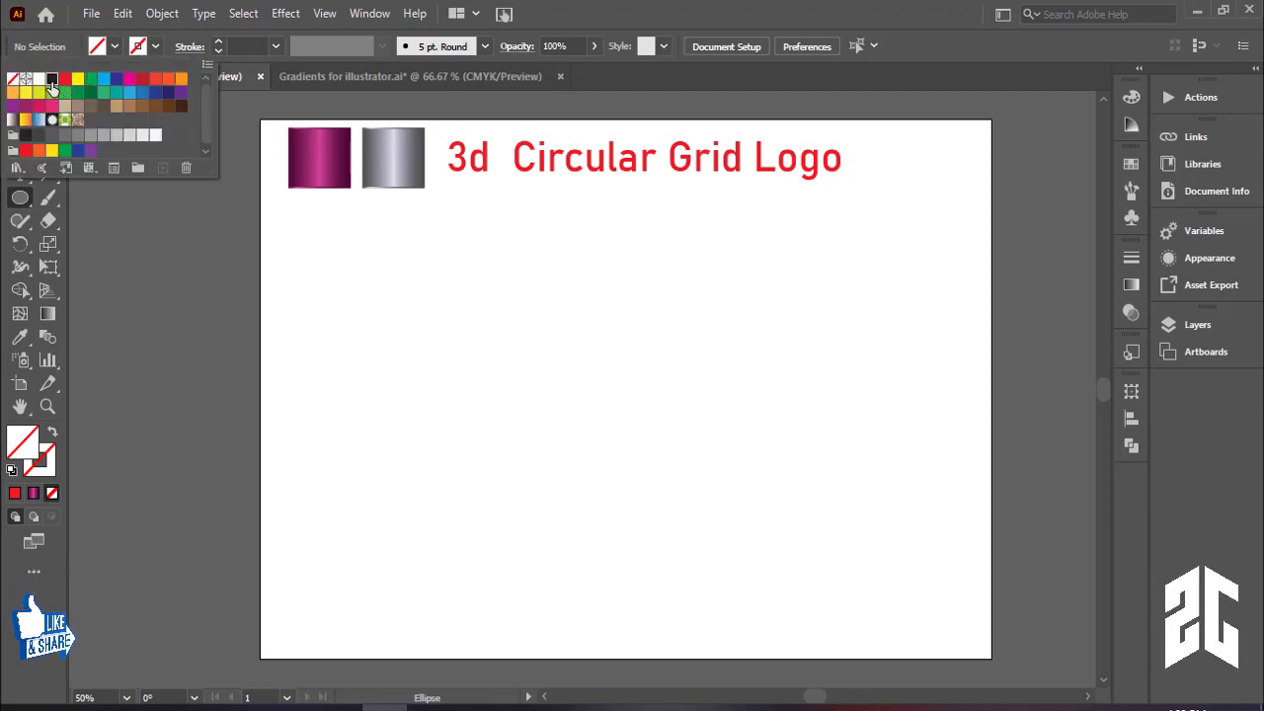
{"action": "left_click", "coordinate": [52, 79]}
- Draw a circle at the artboard centre and enlarge it from its centre
{"action": "left_click_drag", "start_coordinate": [644, 387], "coordinate": [749, 496]}
{"action": "left_click", "coordinate": [22, 107]}
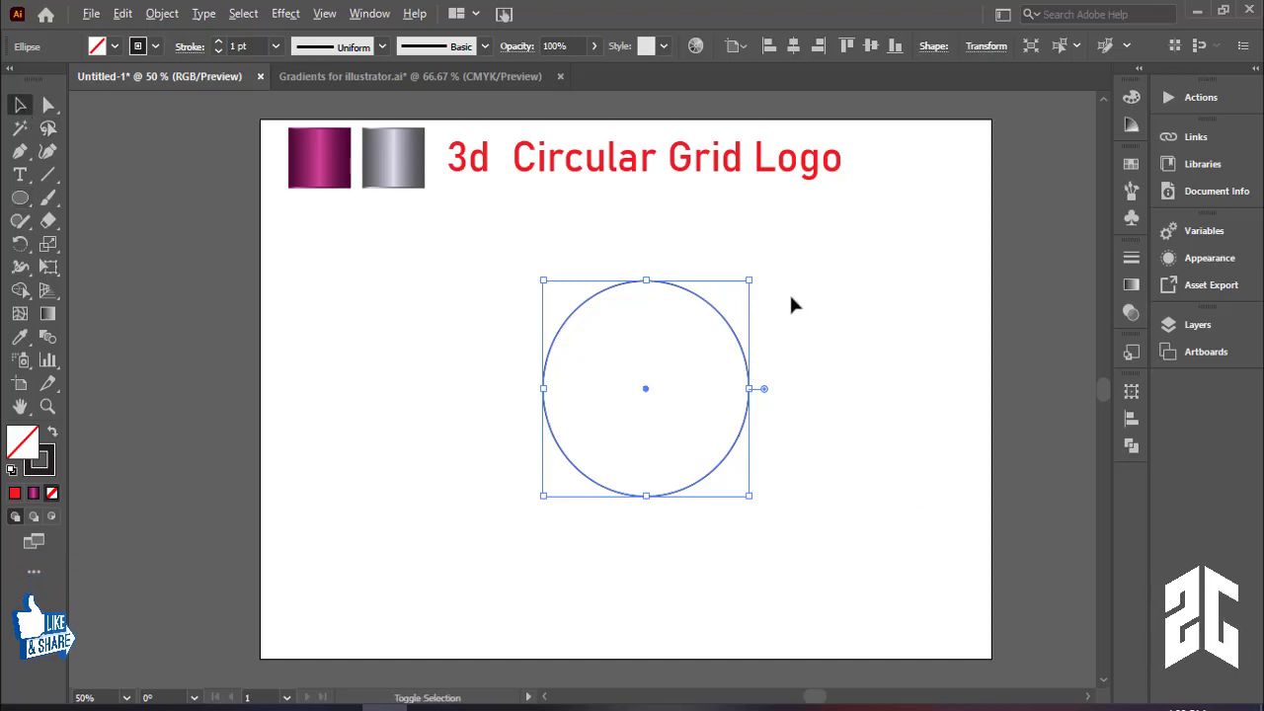
{"action": "left_click_drag", "start_coordinate": [749, 283], "coordinate": [810, 216]}
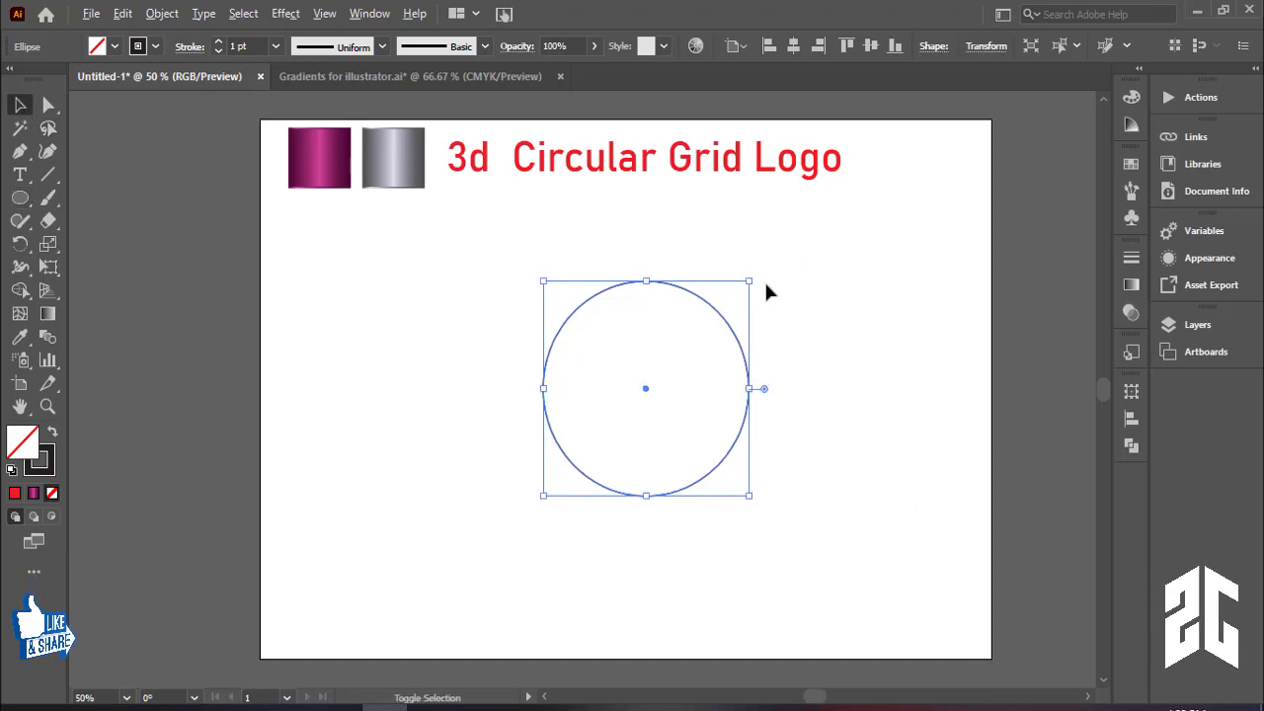
{"action": "left_click_drag", "start_coordinate": [750, 284], "coordinate": [802, 225]}
{"action": "left_click", "coordinate": [869, 300]}
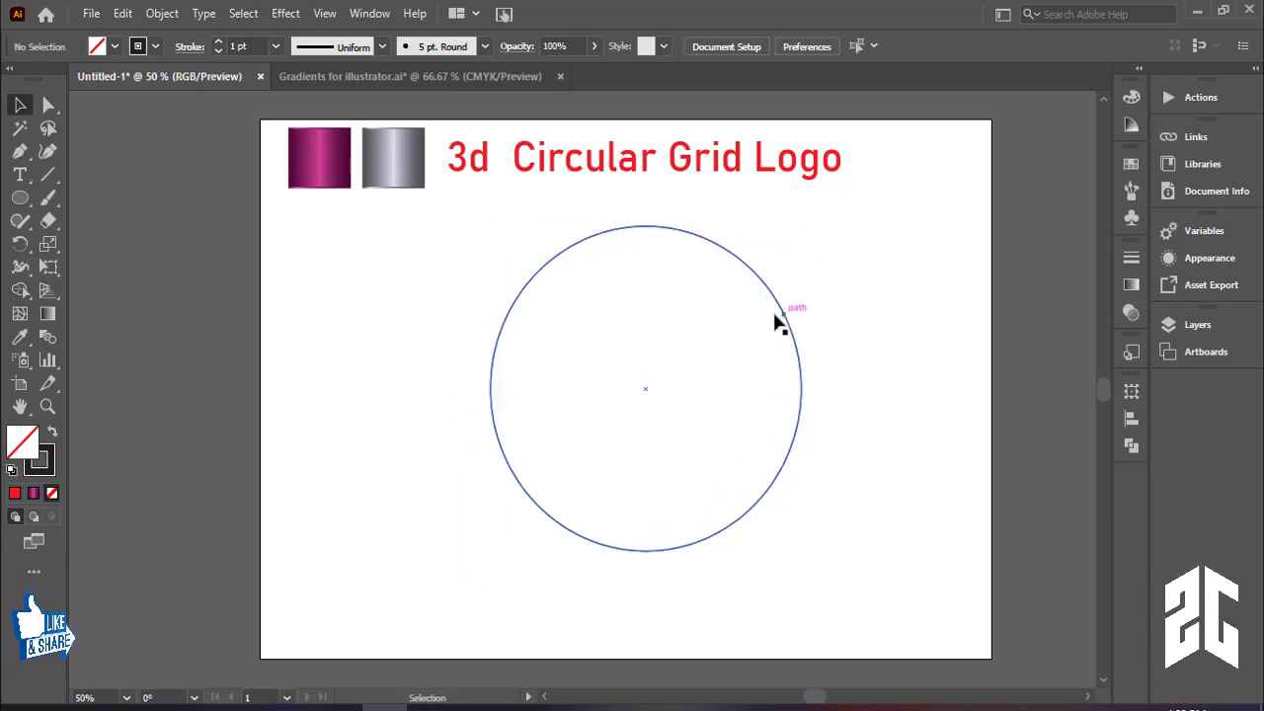
- Alt-drag a copy of the circle, shrink it to 66.67 pt, and make the large circle the key object
{"action": "left_click_drag", "start_coordinate": [785, 321], "coordinate": [880, 329]}
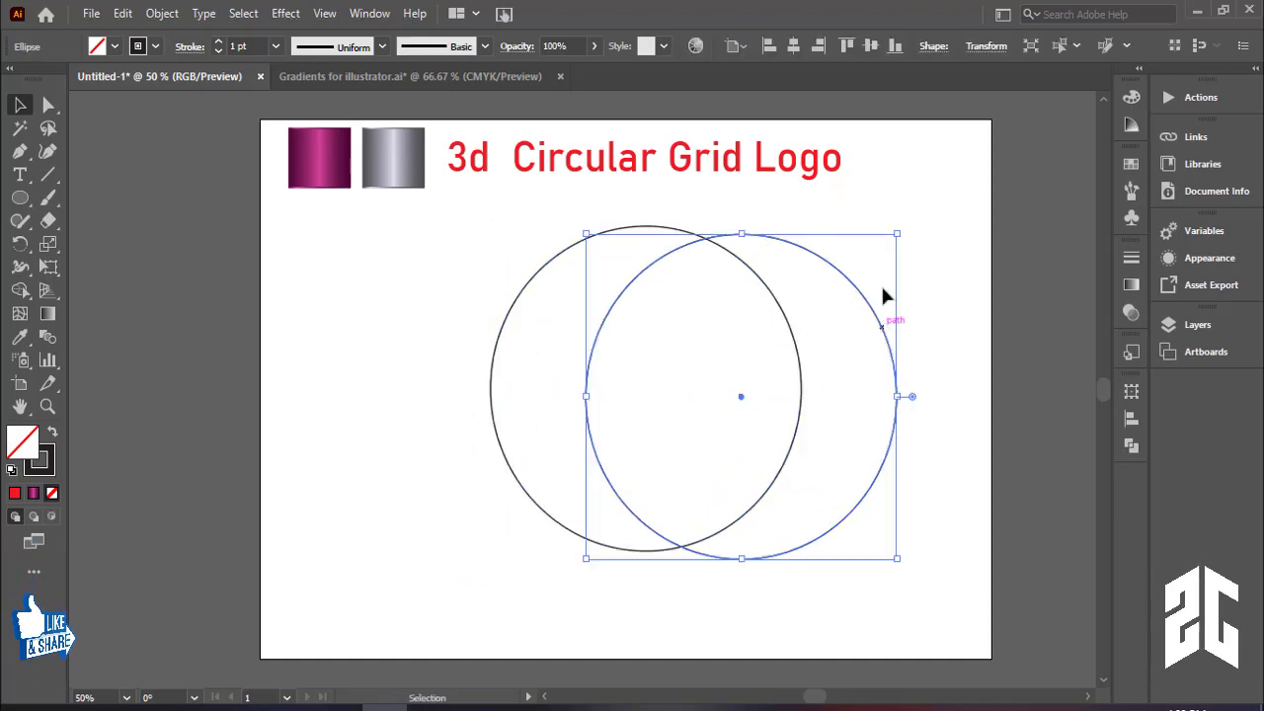
{"action": "left_click_drag", "start_coordinate": [900, 235], "coordinate": [783, 373]}
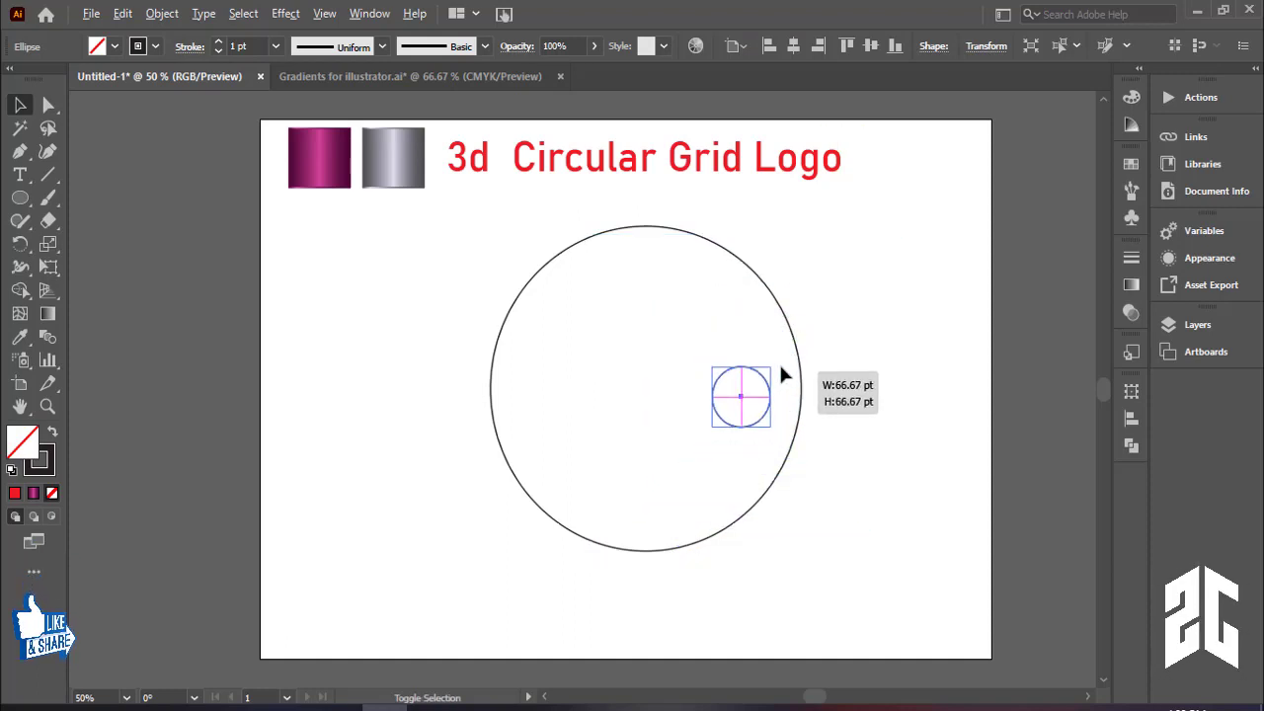
{"action": "left_click", "coordinate": [868, 346]}
{"action": "left_click", "coordinate": [661, 435]}
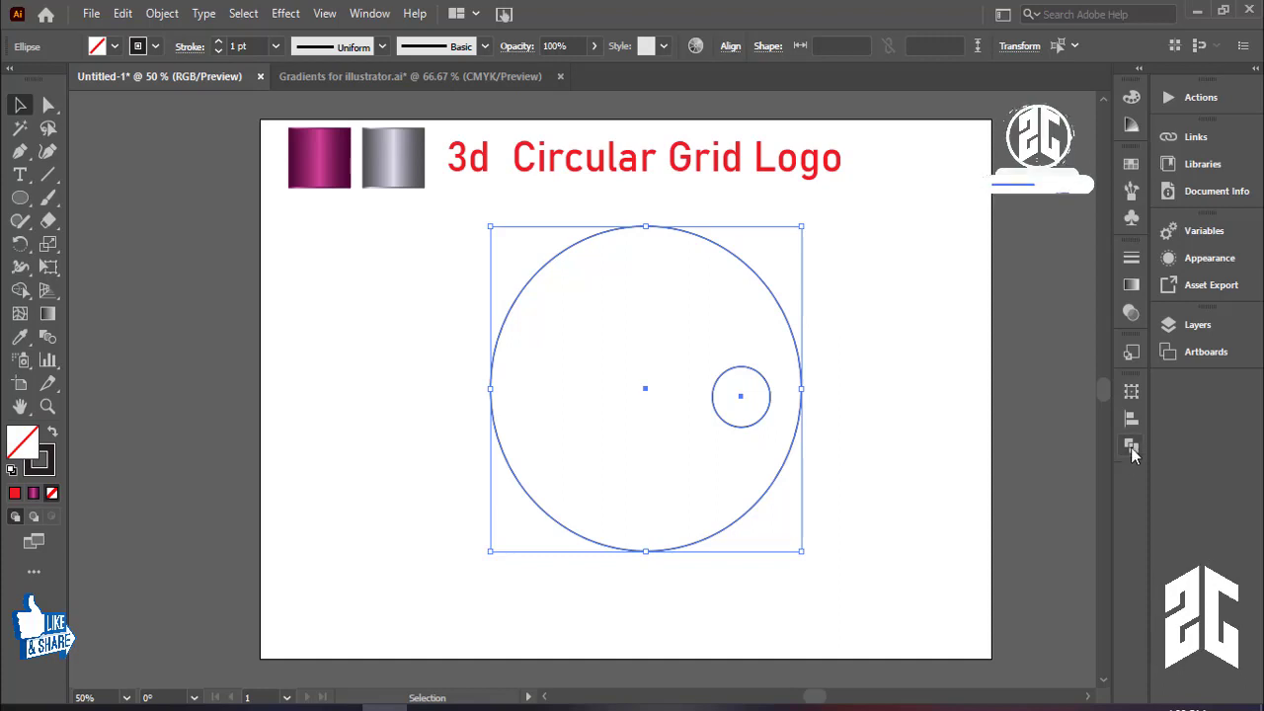
- Centre the small circle horizontally and vertically inside the large circle
{"action": "key", "text": "shift+F7"}
{"action": "left_click", "coordinate": [948, 433]}
{"action": "left_click", "coordinate": [1060, 434]}
{"action": "left_click", "coordinate": [982, 319]}
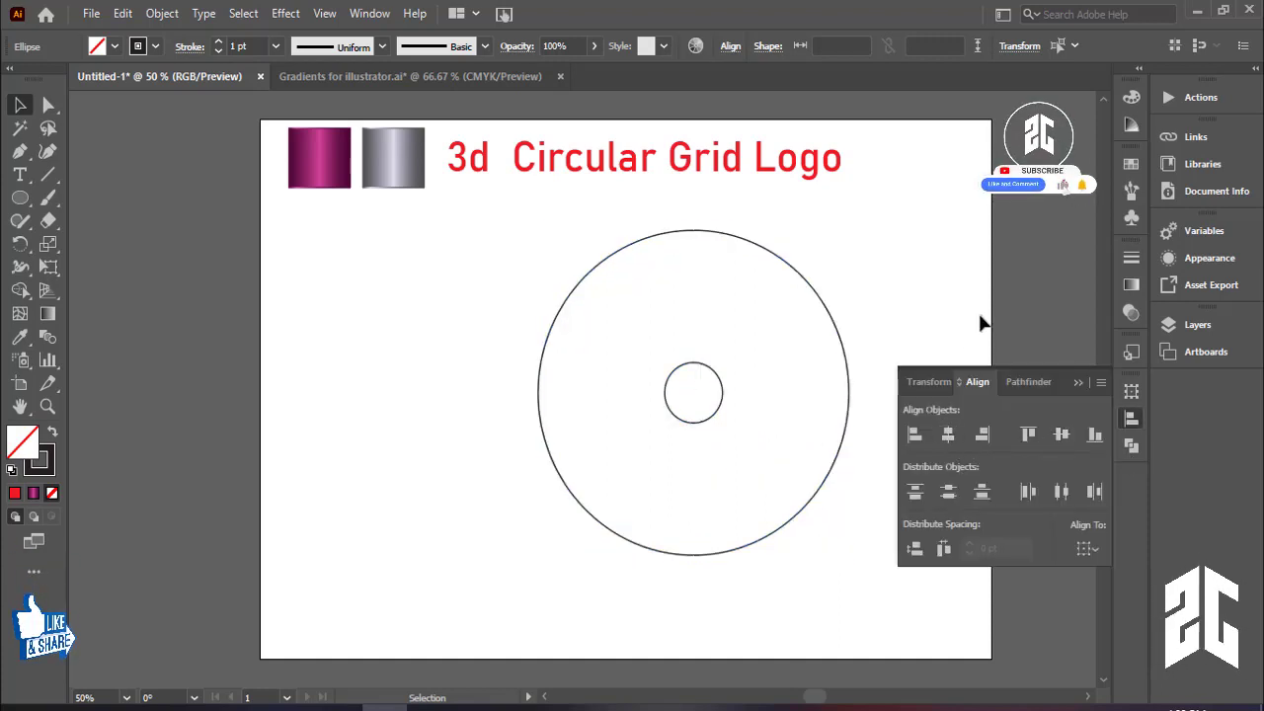
{"action": "left_click", "coordinate": [1080, 384]}
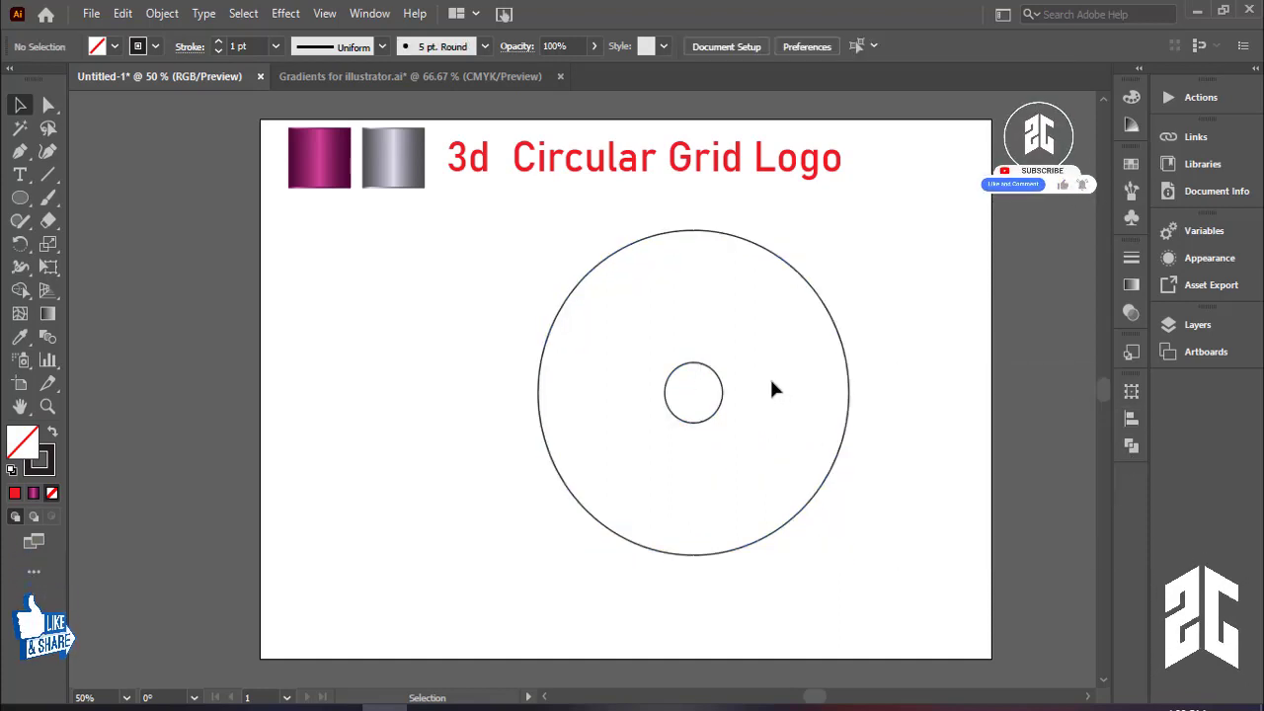
{"action": "left_click_drag", "start_coordinate": [662, 403], "coordinate": [543, 271]}
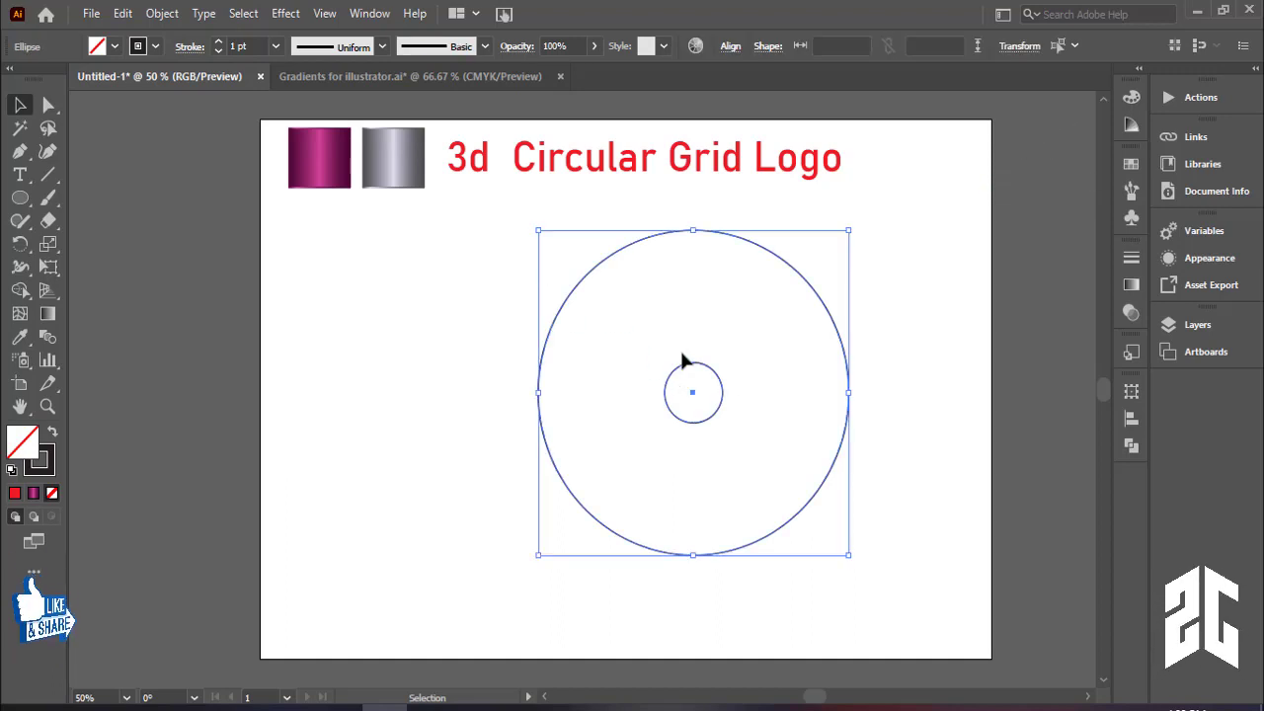
{"action": "left_click", "coordinate": [511, 394]}
{"action": "left_click", "coordinate": [674, 380]}
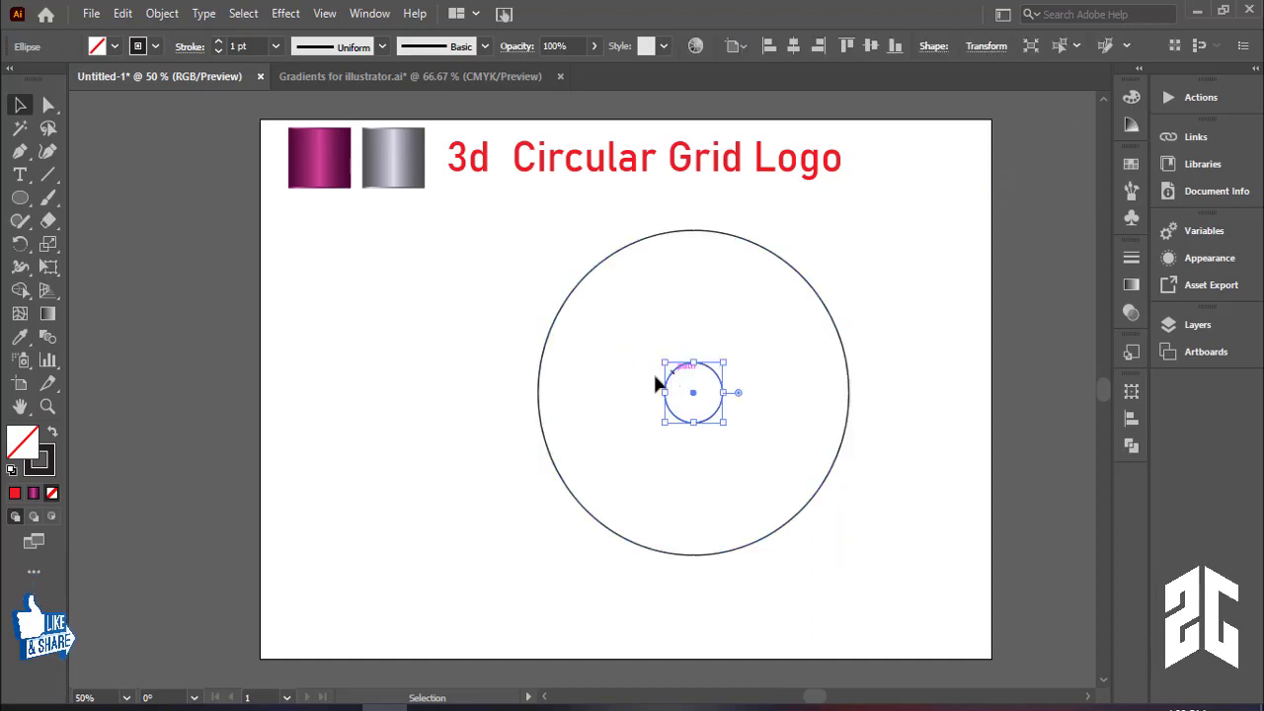
- Paste a copy of the small circle in place and enlarge it to touch the outer circle's left edge
{"action": "left_click", "coordinate": [122, 14]}
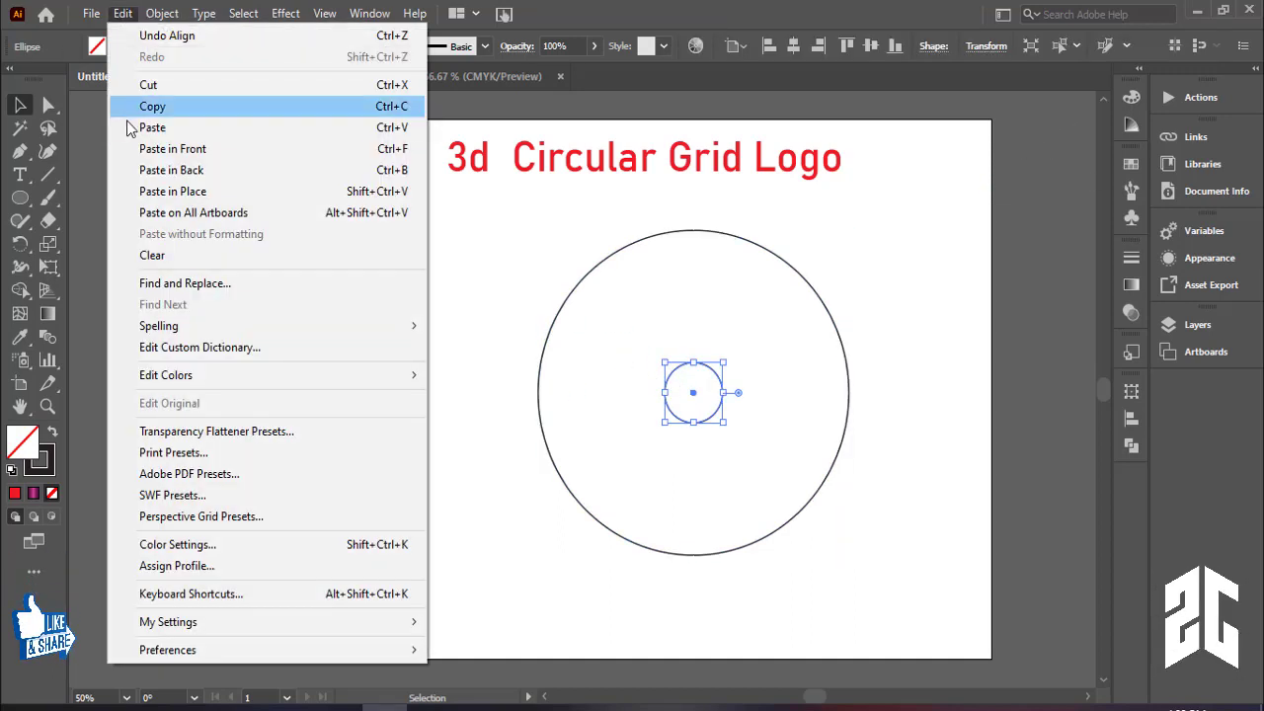
{"action": "left_click", "coordinate": [140, 107]}
{"action": "left_click", "coordinate": [123, 14]}
{"action": "left_click", "coordinate": [169, 192]}
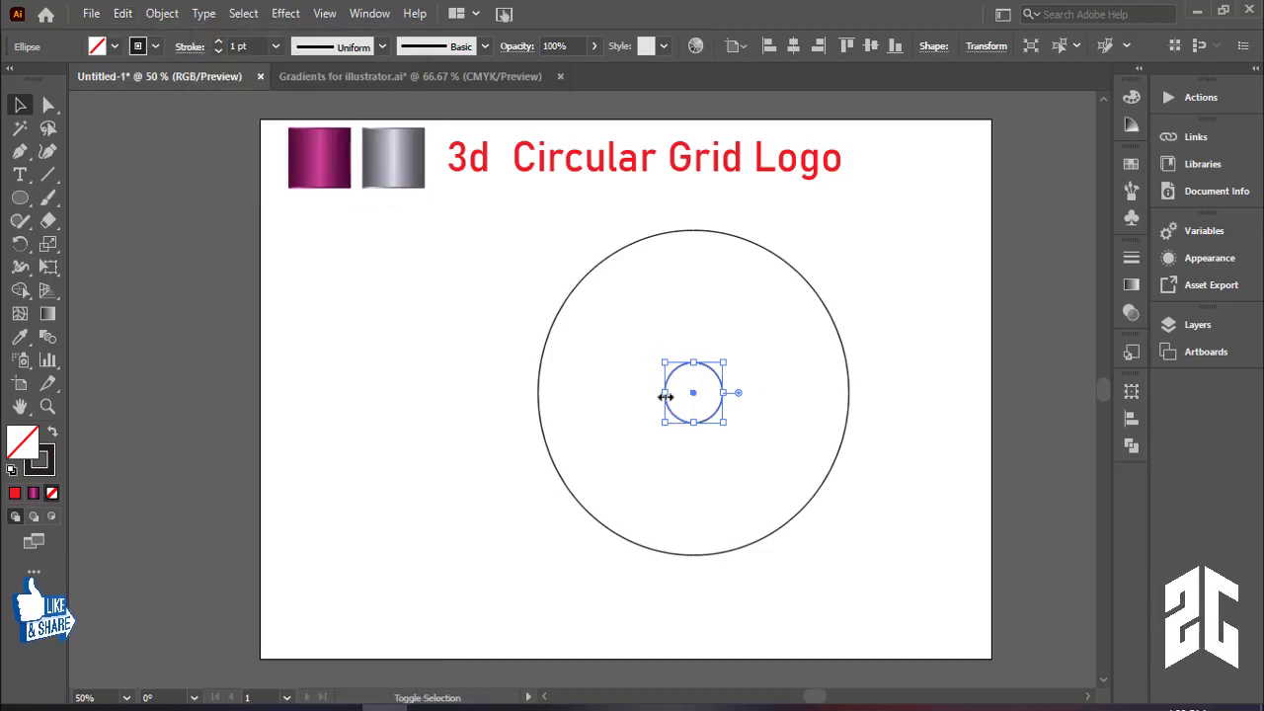
{"action": "left_click_drag", "start_coordinate": [665, 395], "coordinate": [538, 393]}
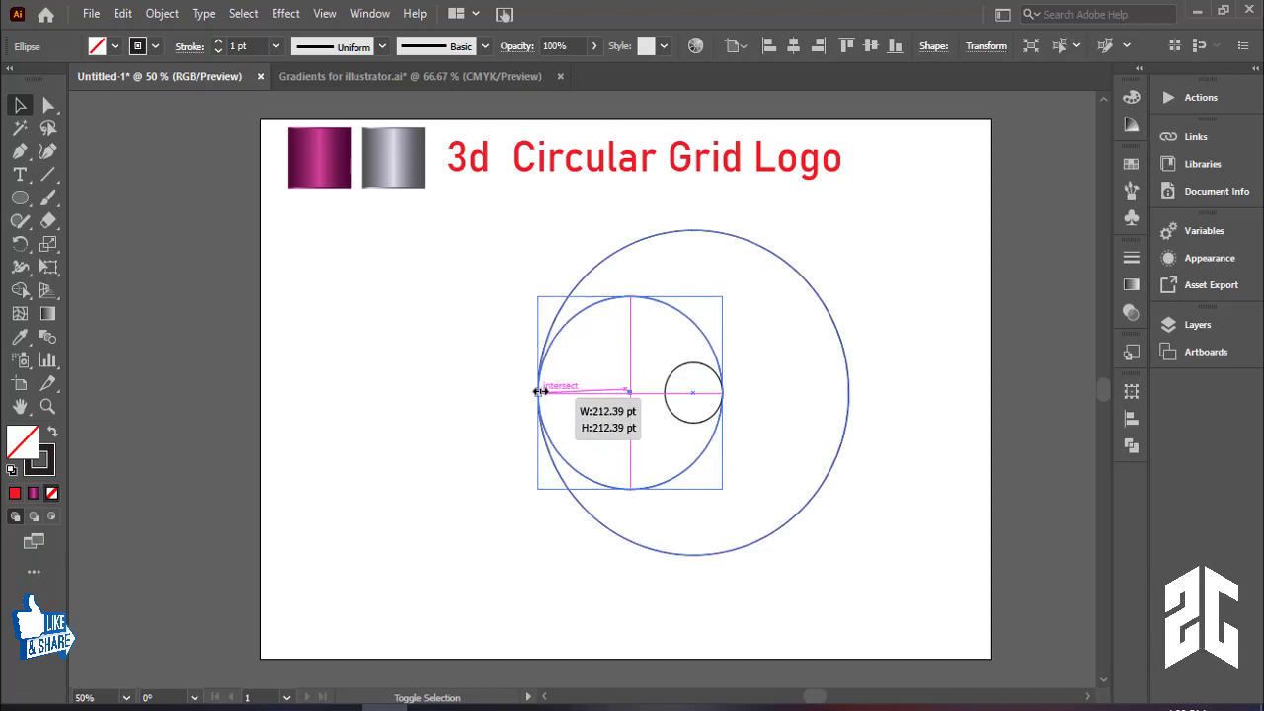
{"action": "left_click", "coordinate": [906, 384]}
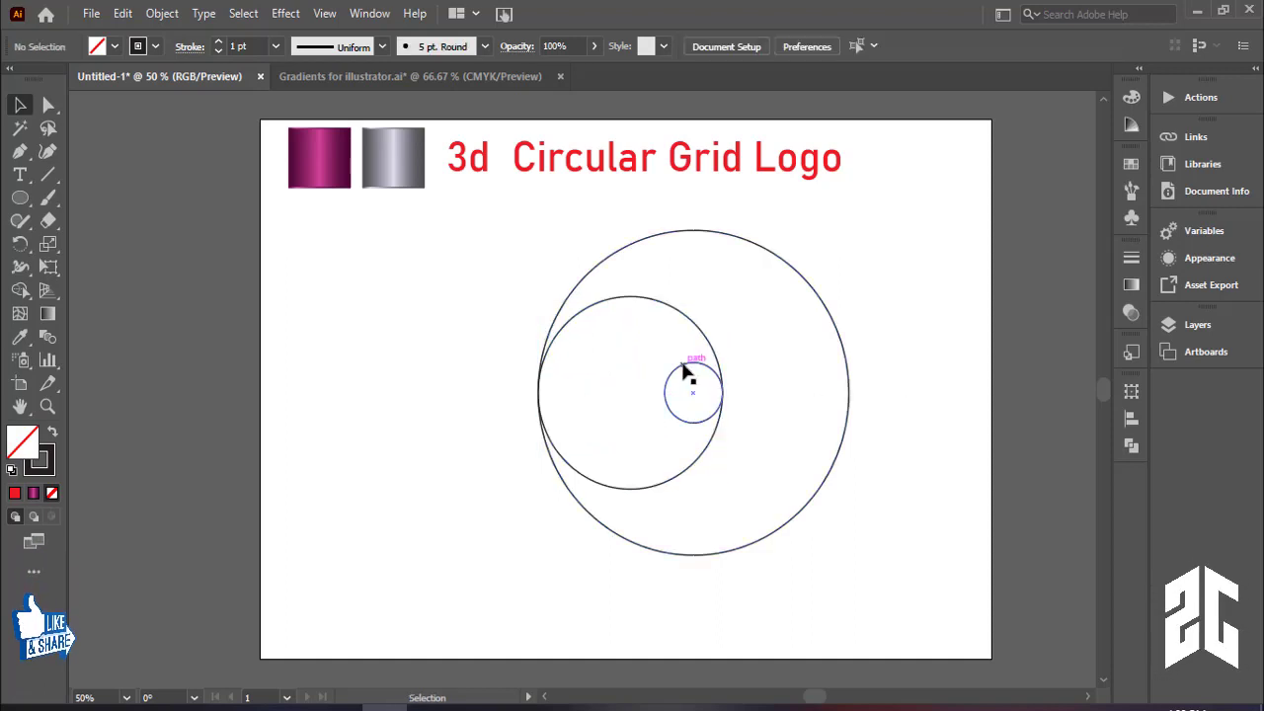
- Alt-drag a duplicate of the 212.39 pt circle 149.33 pt to the right
{"action": "left_click", "coordinate": [693, 364]}
{"action": "left_click", "coordinate": [633, 392]}
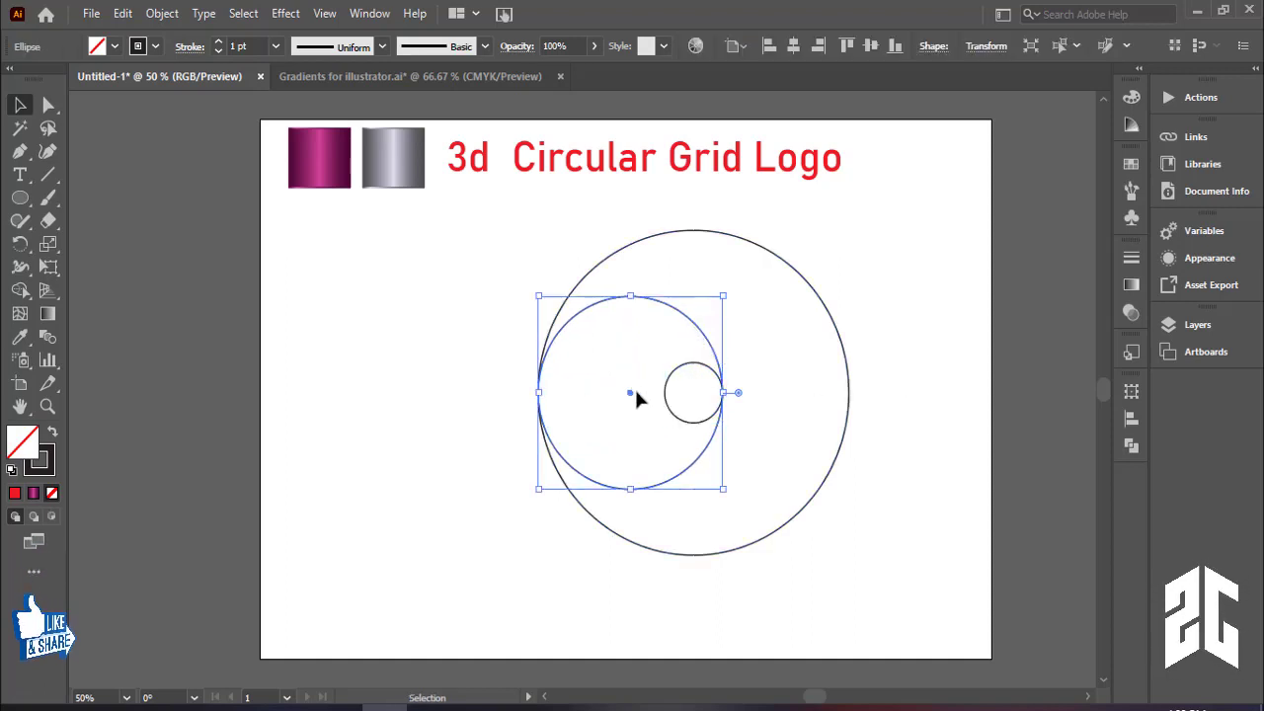
{"action": "left_click_drag", "start_coordinate": [633, 396], "coordinate": [758, 392]}
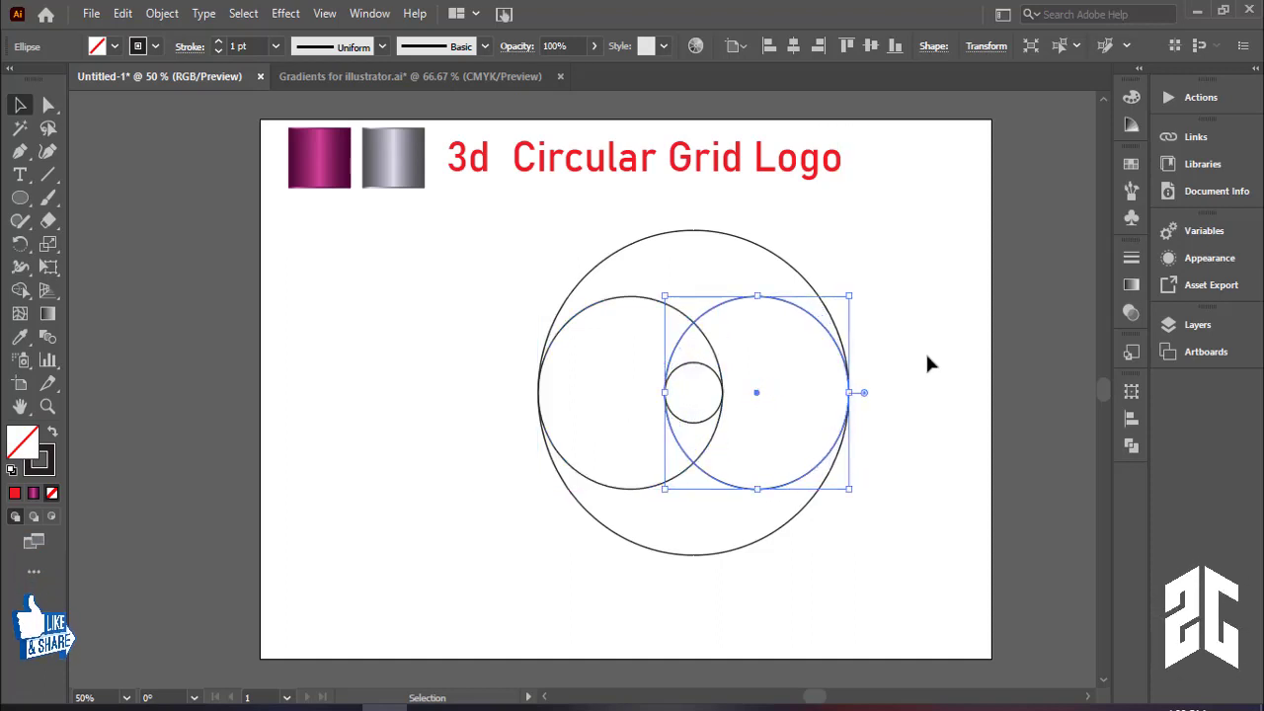
{"action": "left_click", "coordinate": [927, 296]}
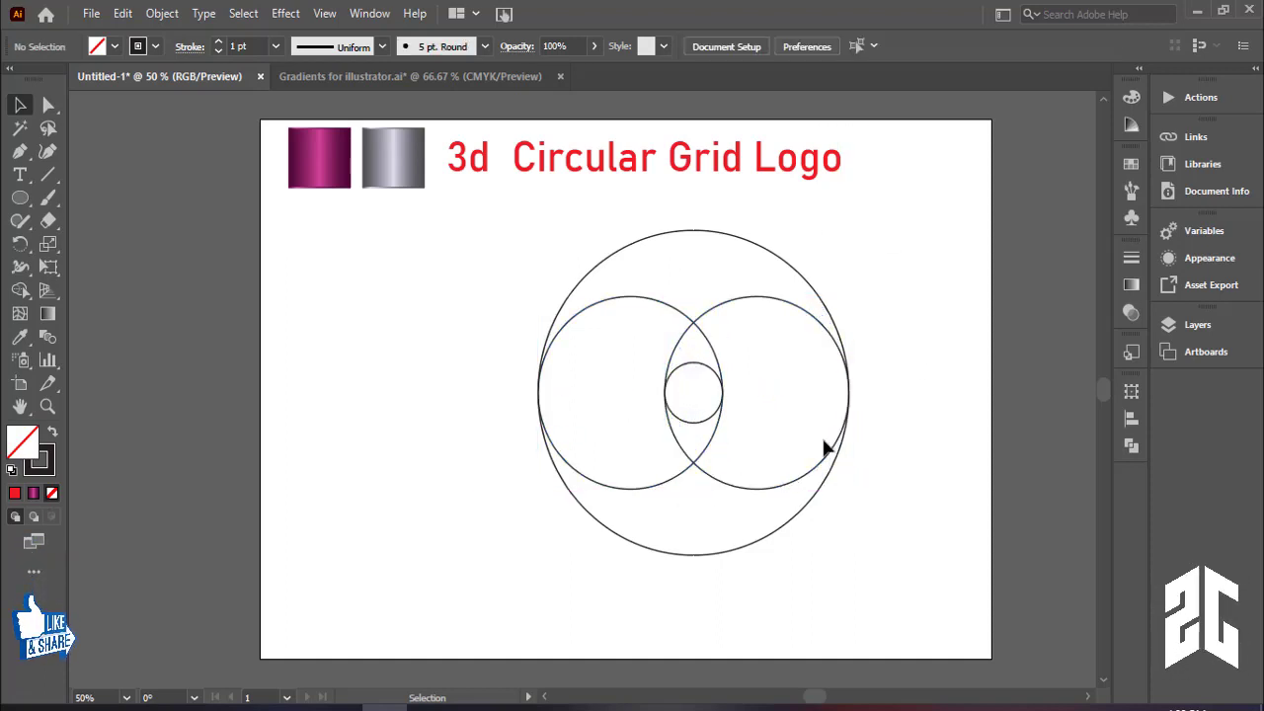
{"action": "left_click_drag", "start_coordinate": [909, 366], "coordinate": [907, 379]}
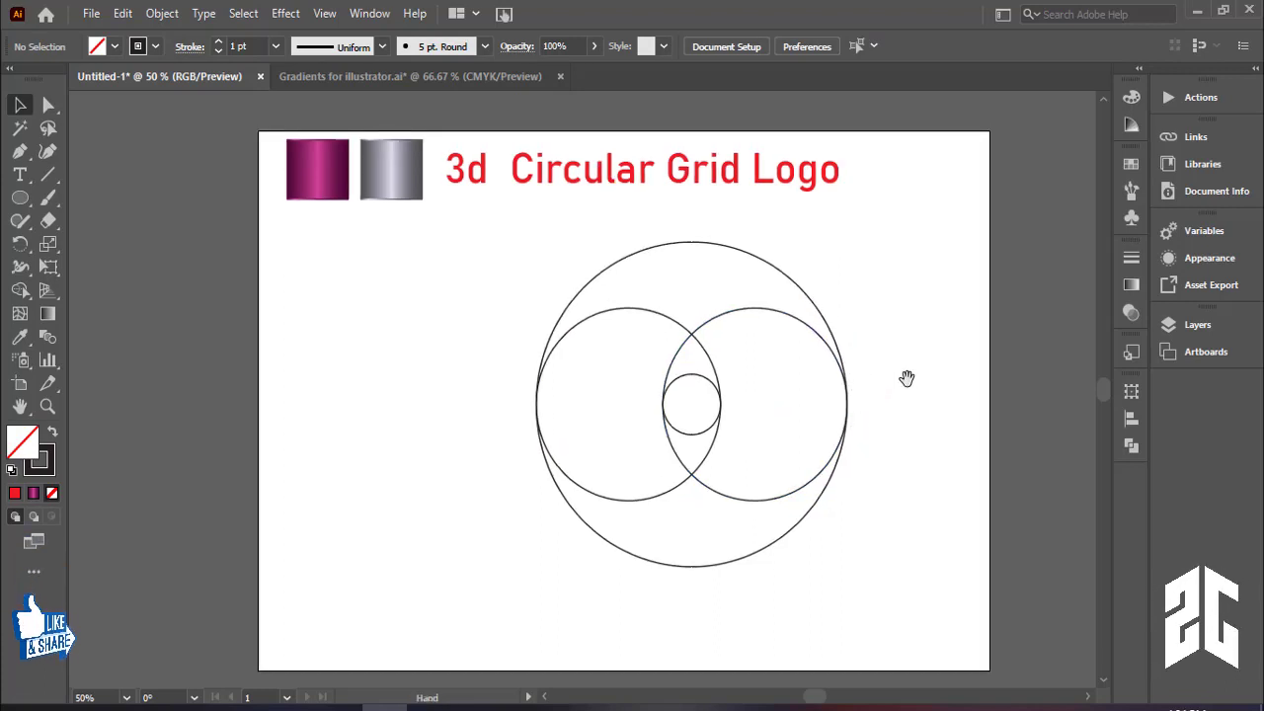
- Group the two inner circles and paste a copy of the group in place
{"action": "left_click", "coordinate": [726, 314]}
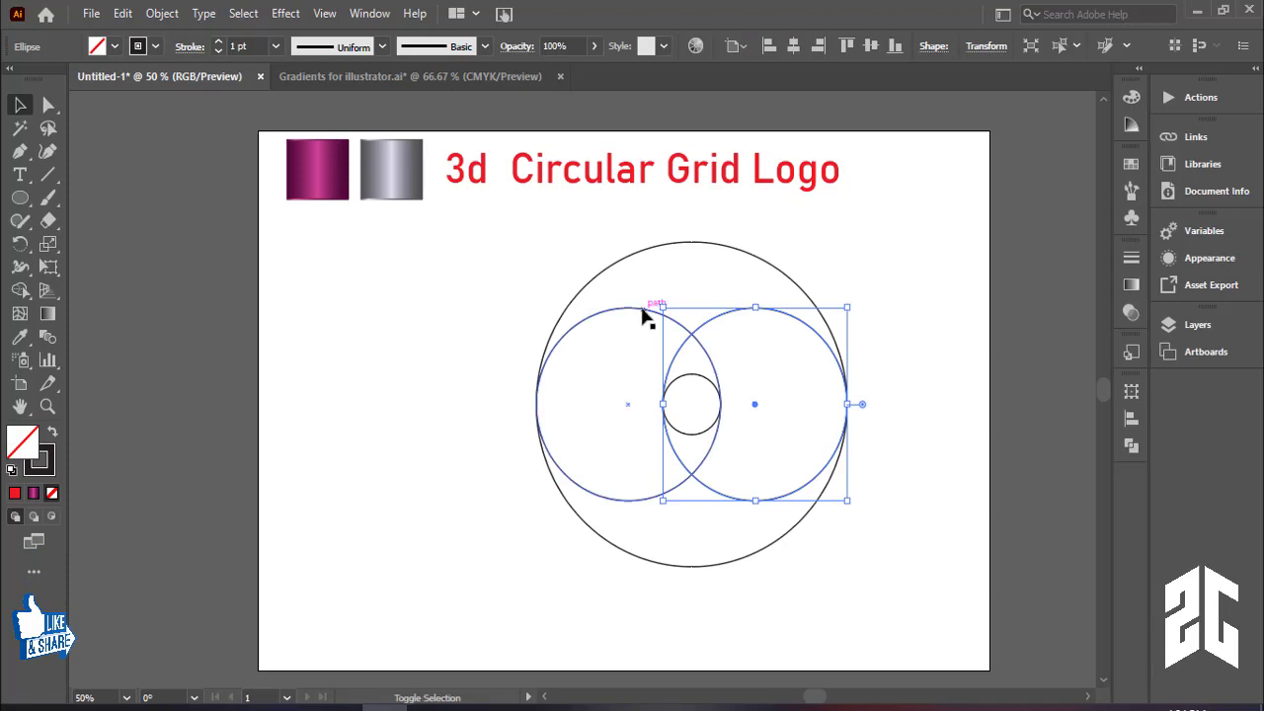
{"action": "left_click", "coordinate": [647, 316], "text": "shift"}
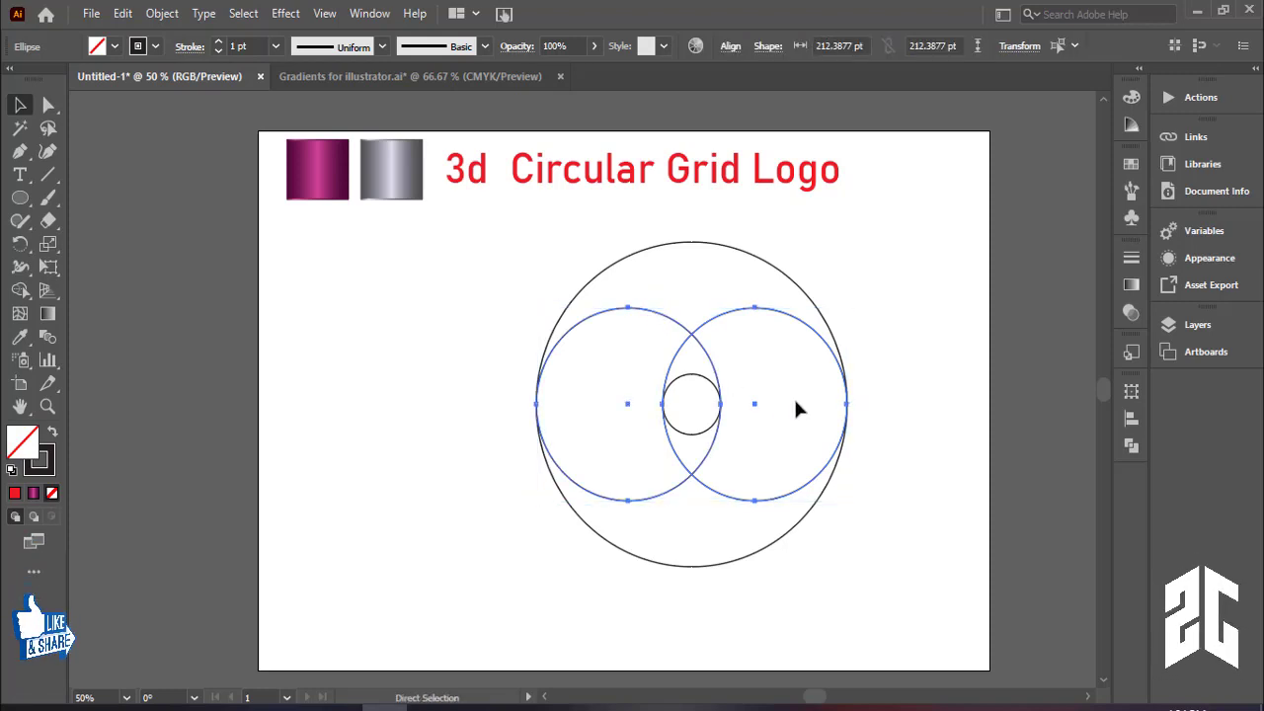
{"action": "key", "text": "ctrl+g"}
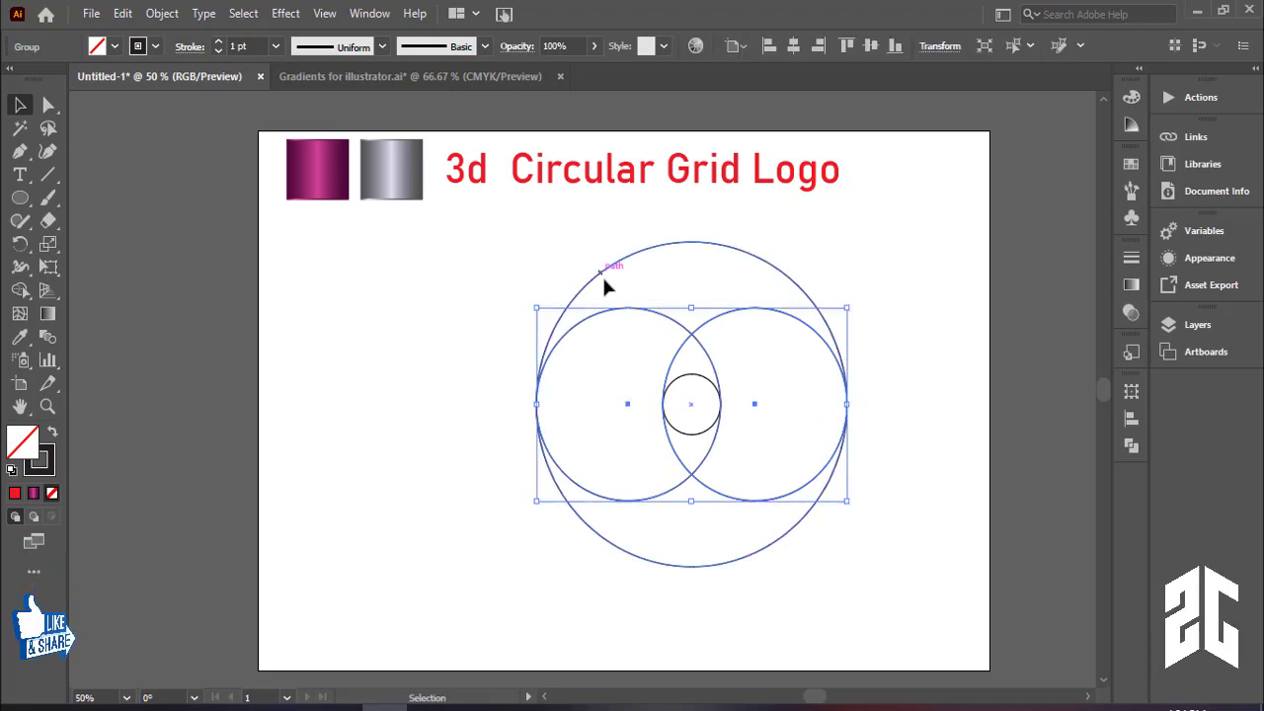
{"action": "left_click", "coordinate": [122, 14]}
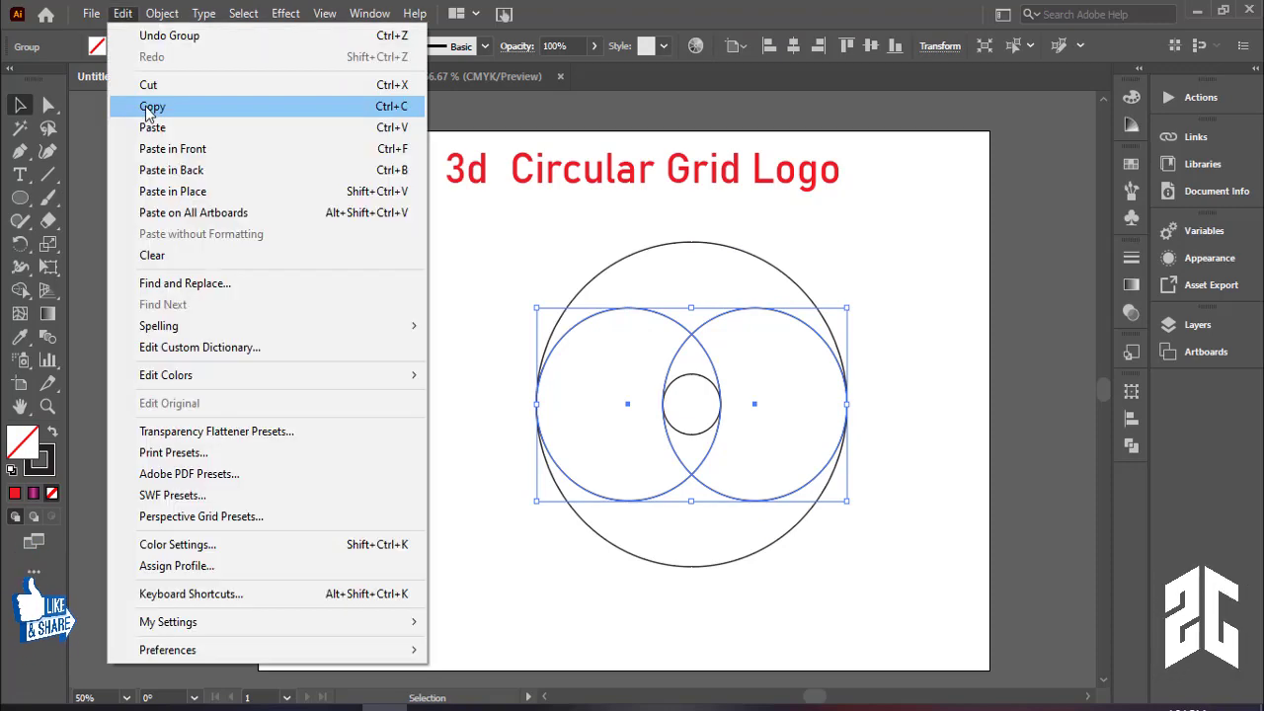
{"action": "left_click", "coordinate": [153, 106]}
{"action": "left_click", "coordinate": [122, 13]}
{"action": "left_click", "coordinate": [173, 191]}
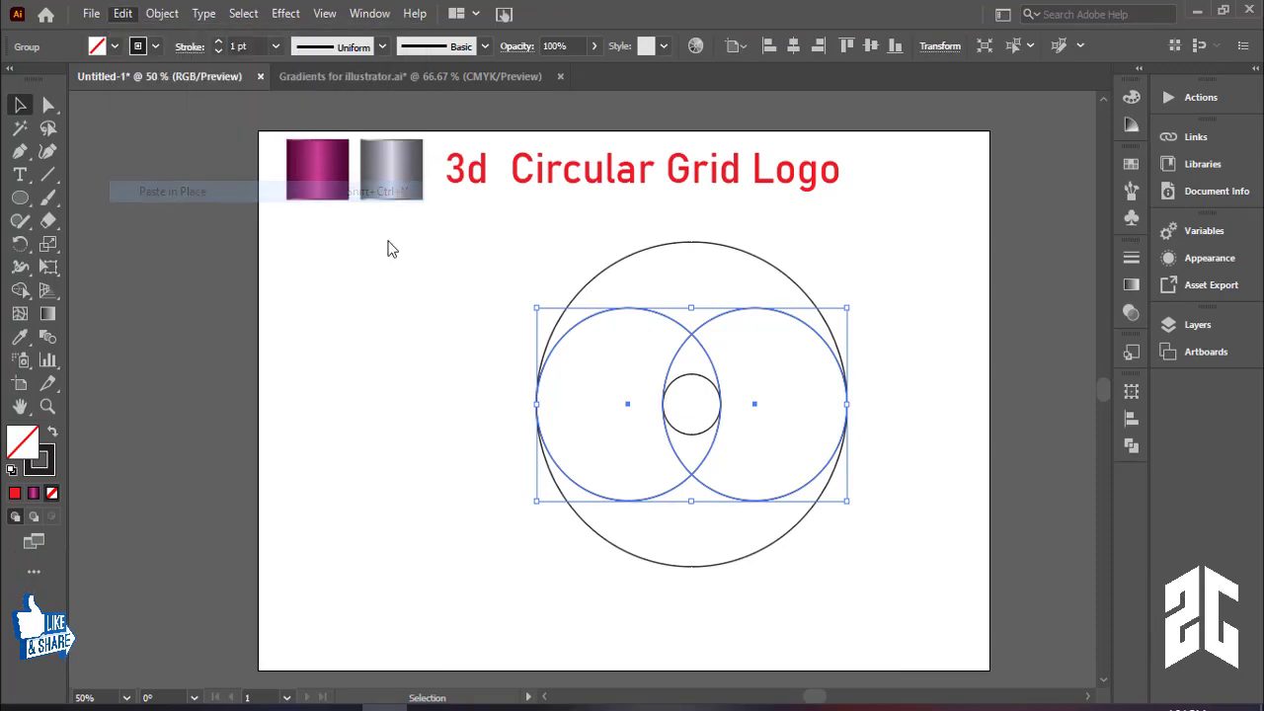
- Rotate the pasted pair 90° to vertical, then select everything and zoom in
{"action": "left_click_drag", "start_coordinate": [855, 307], "coordinate": [661, 213]}
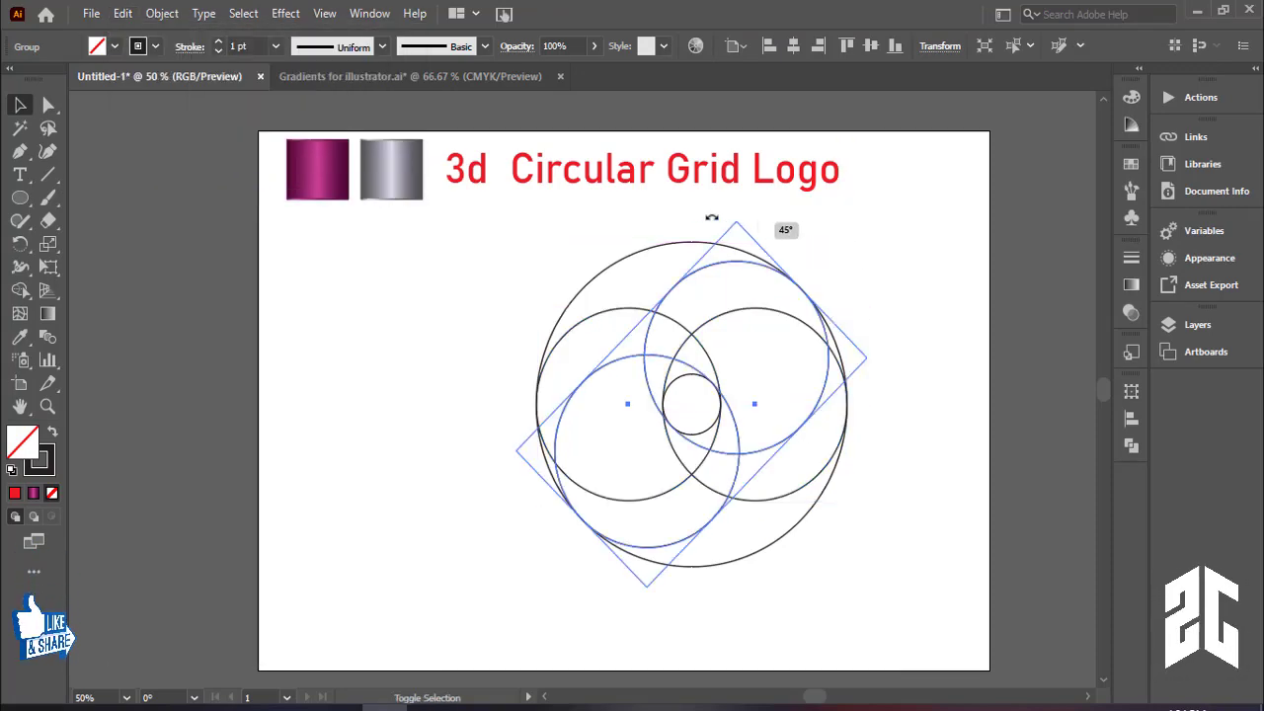
{"action": "left_click", "coordinate": [931, 340]}
{"action": "left_click_drag", "start_coordinate": [507, 472], "coordinate": [509, 472]}
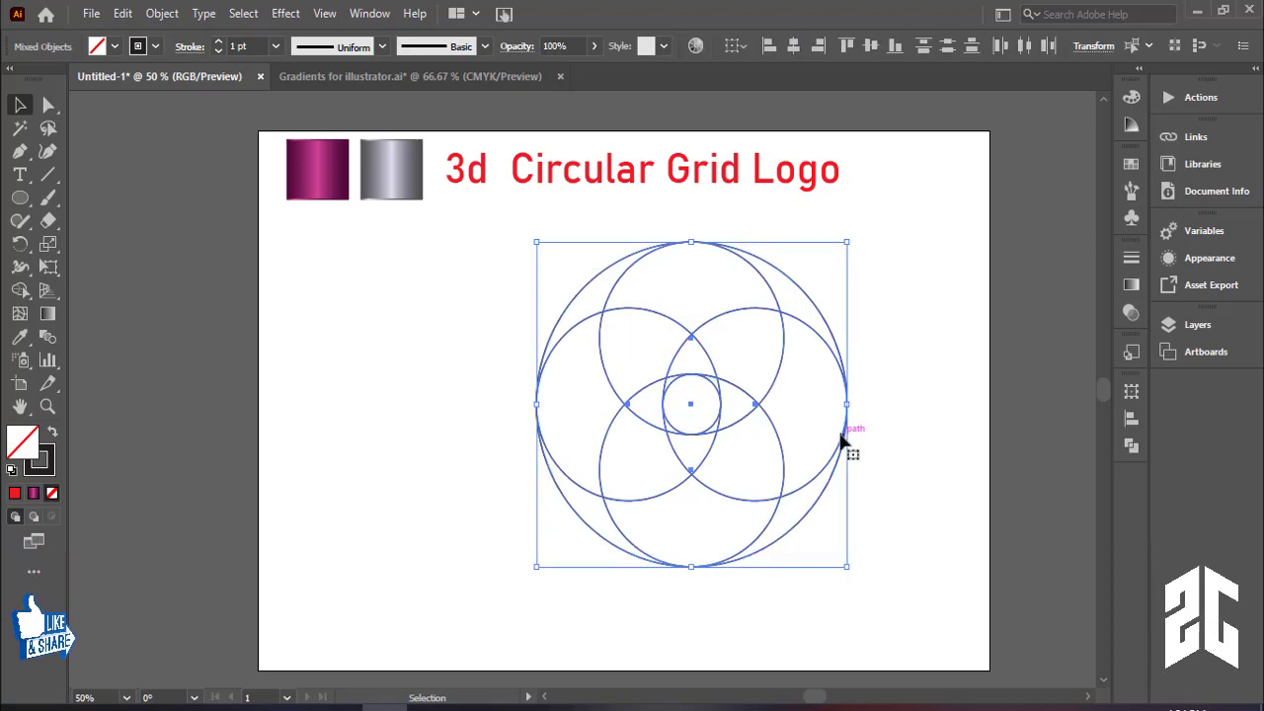
{"action": "key", "text": "ctrl+plus"}
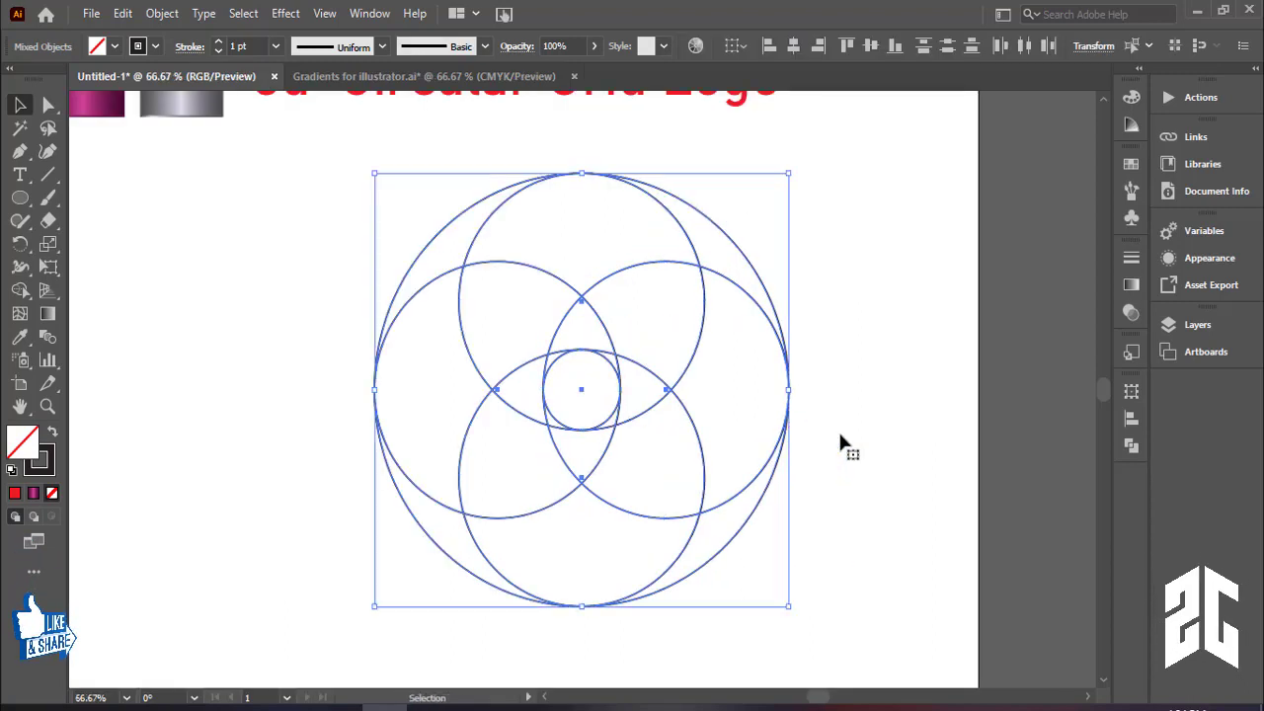
{"action": "left_click_drag", "start_coordinate": [796, 438], "coordinate": [849, 445]}
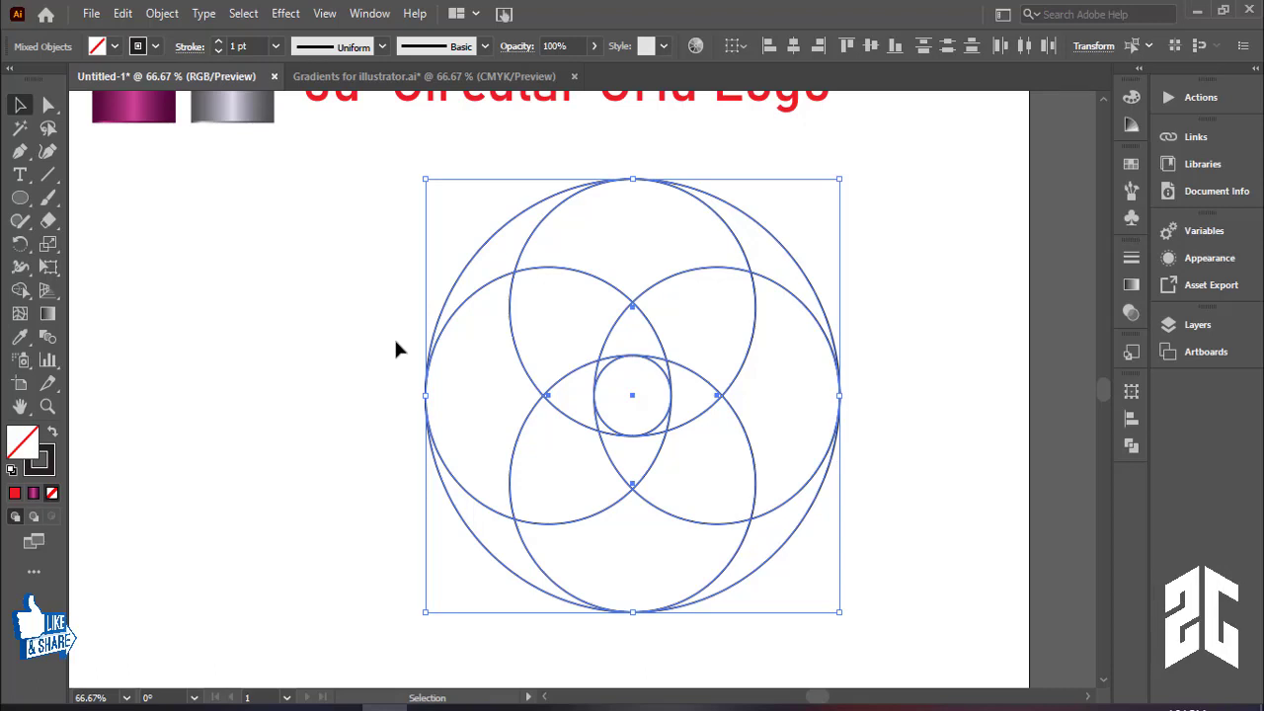
- Ungroup both circle groups and select all the circles
{"action": "right_click", "coordinate": [675, 372]}
{"action": "left_click", "coordinate": [918, 370]}
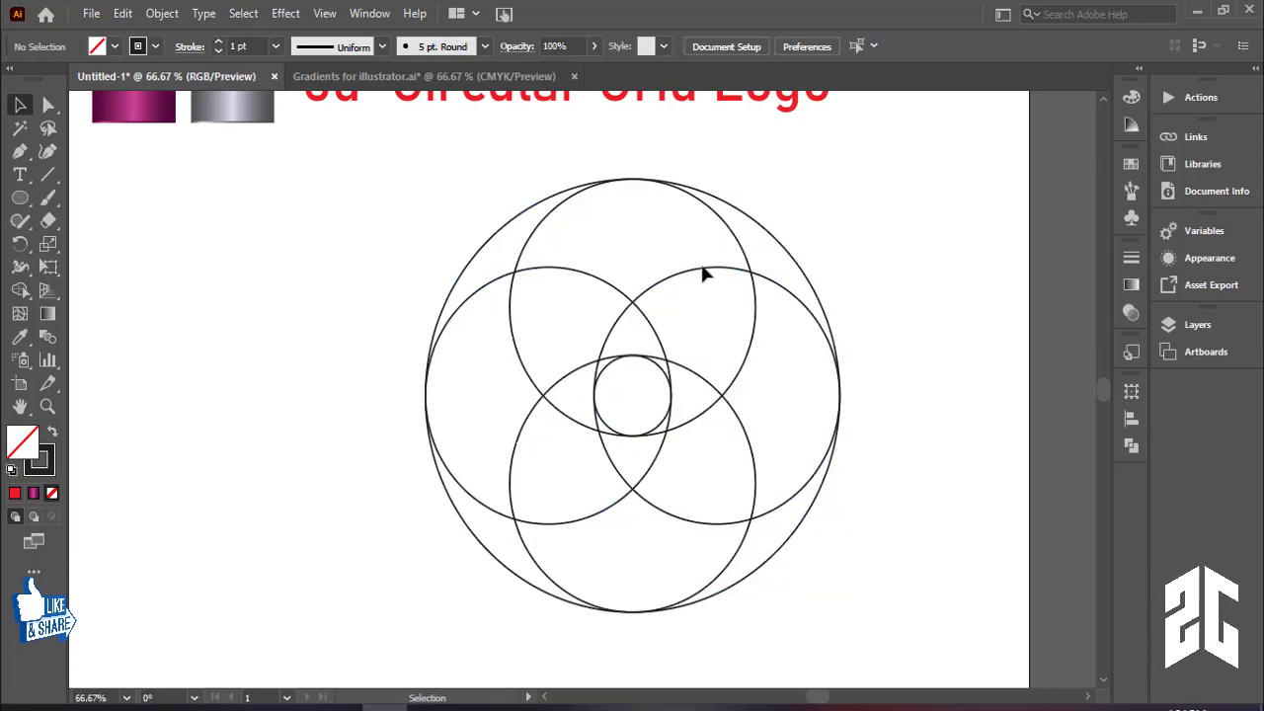
{"action": "left_click", "coordinate": [702, 268]}
{"action": "right_click", "coordinate": [702, 270]}
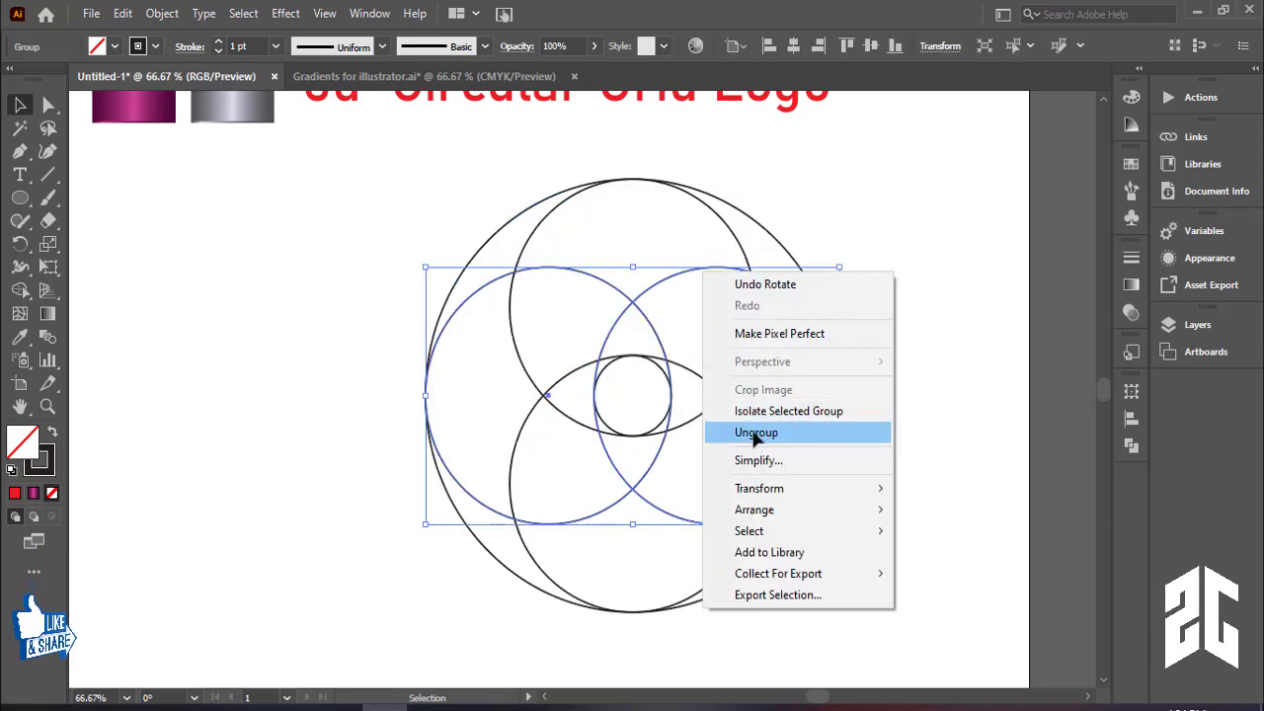
{"action": "left_click", "coordinate": [755, 432]}
{"action": "left_click", "coordinate": [745, 245]}
{"action": "right_click", "coordinate": [742, 244]}
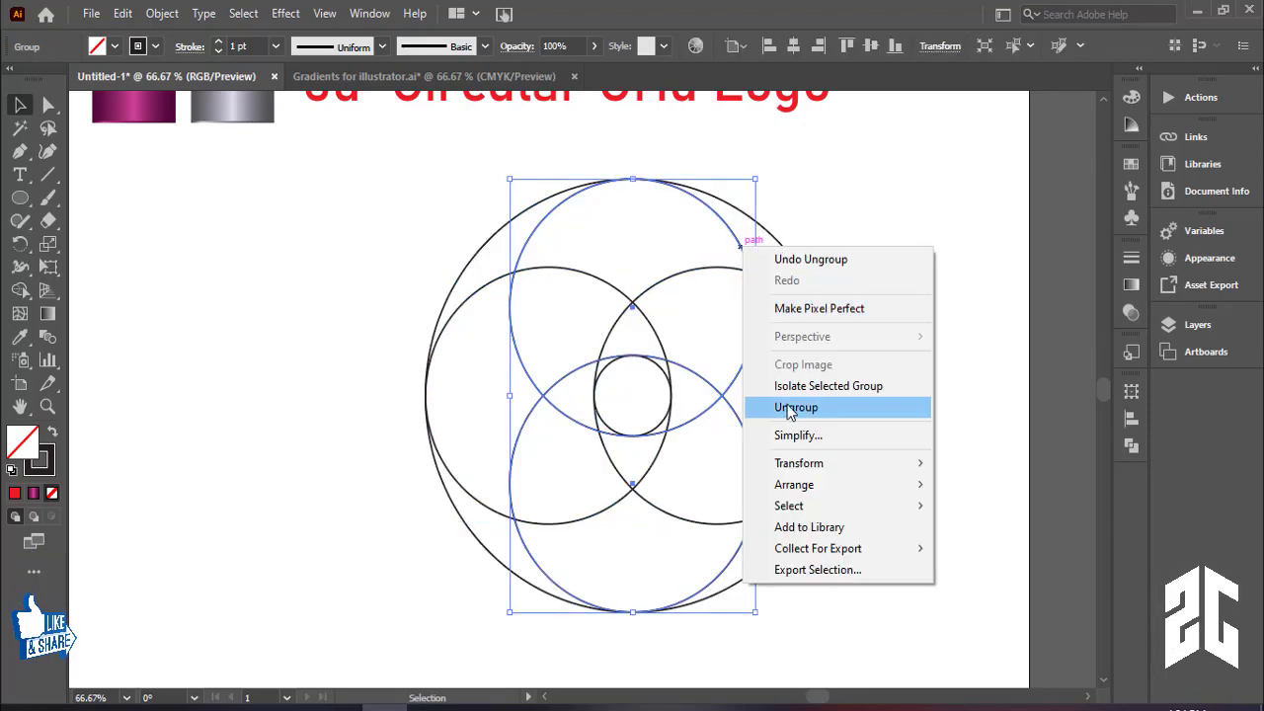
{"action": "left_click", "coordinate": [789, 408]}
{"action": "left_click", "coordinate": [933, 280]}
{"action": "key", "text": "ctrl+a"}
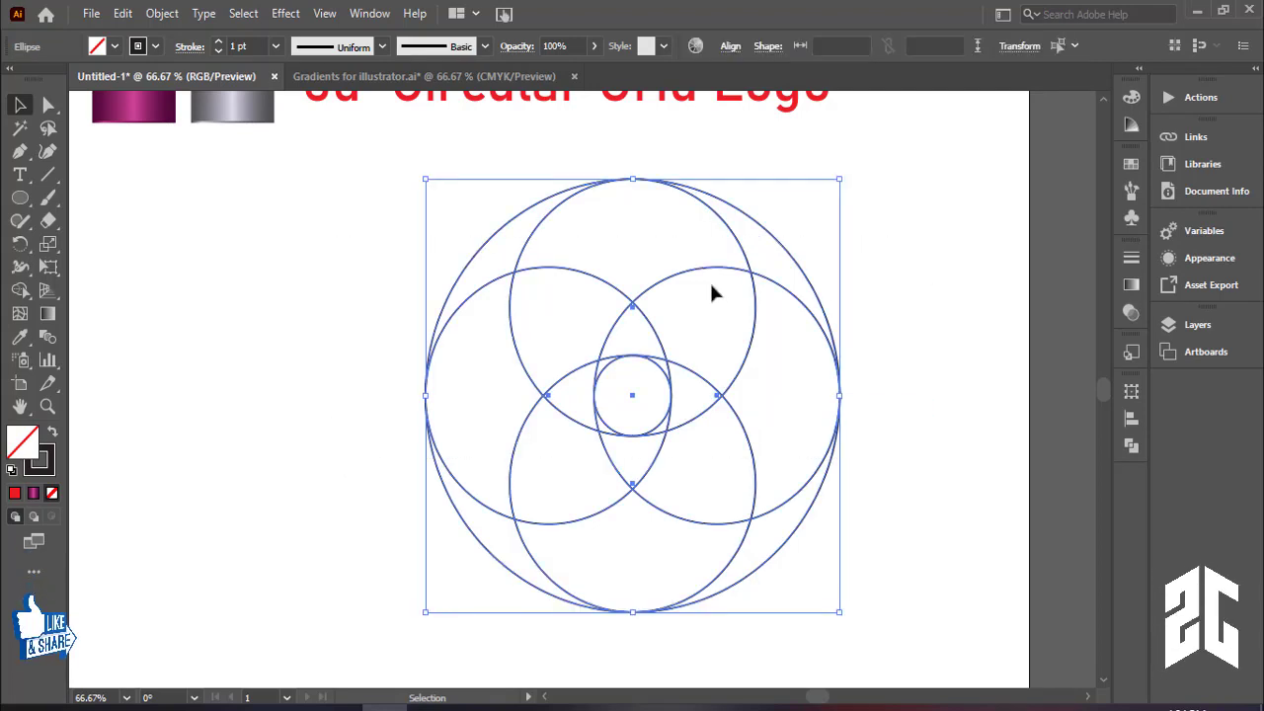
- With Shape Builder and a black fill, merge the left regions into one crescent
{"action": "left_click", "coordinate": [22, 291]}
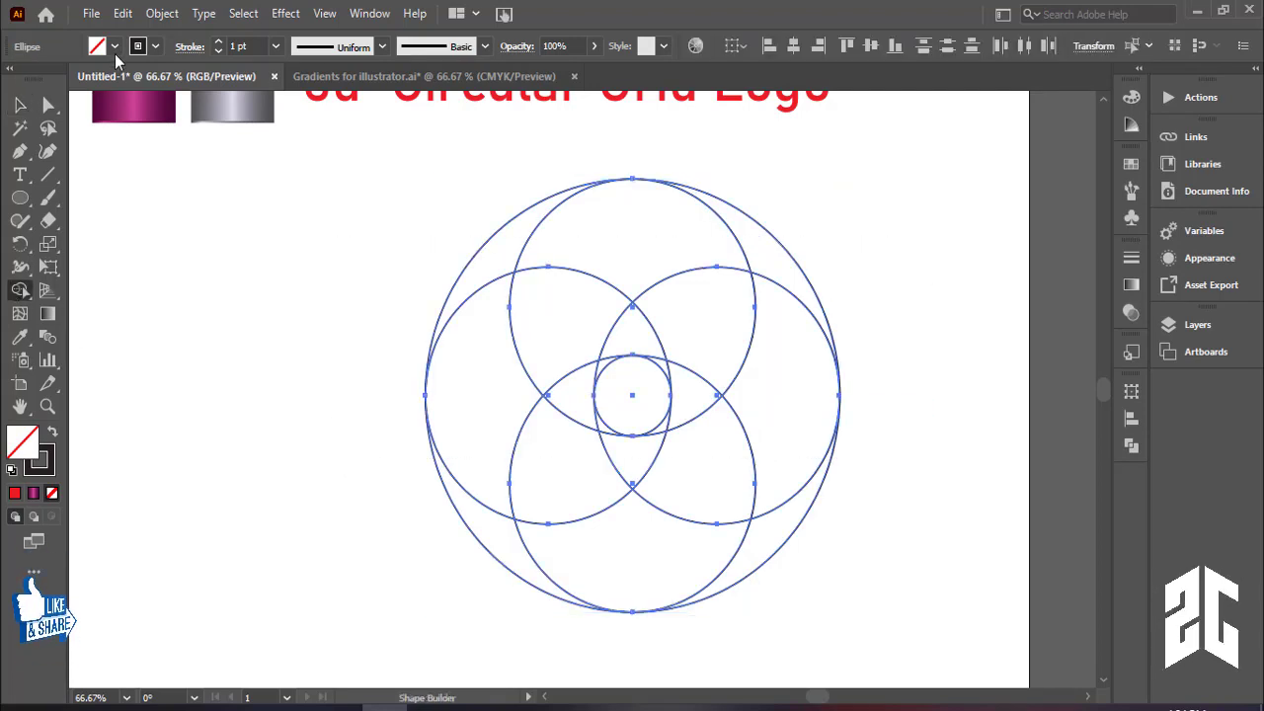
{"action": "left_click", "coordinate": [115, 46]}
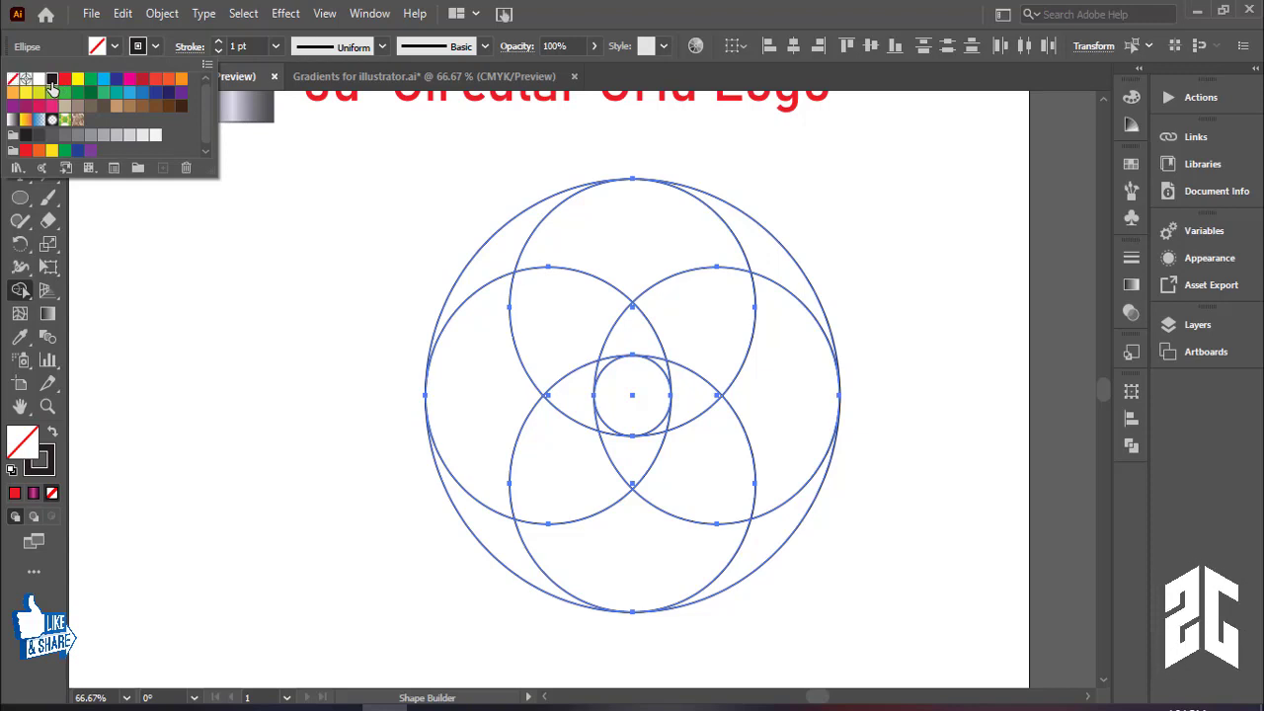
{"action": "left_click", "coordinate": [52, 79]}
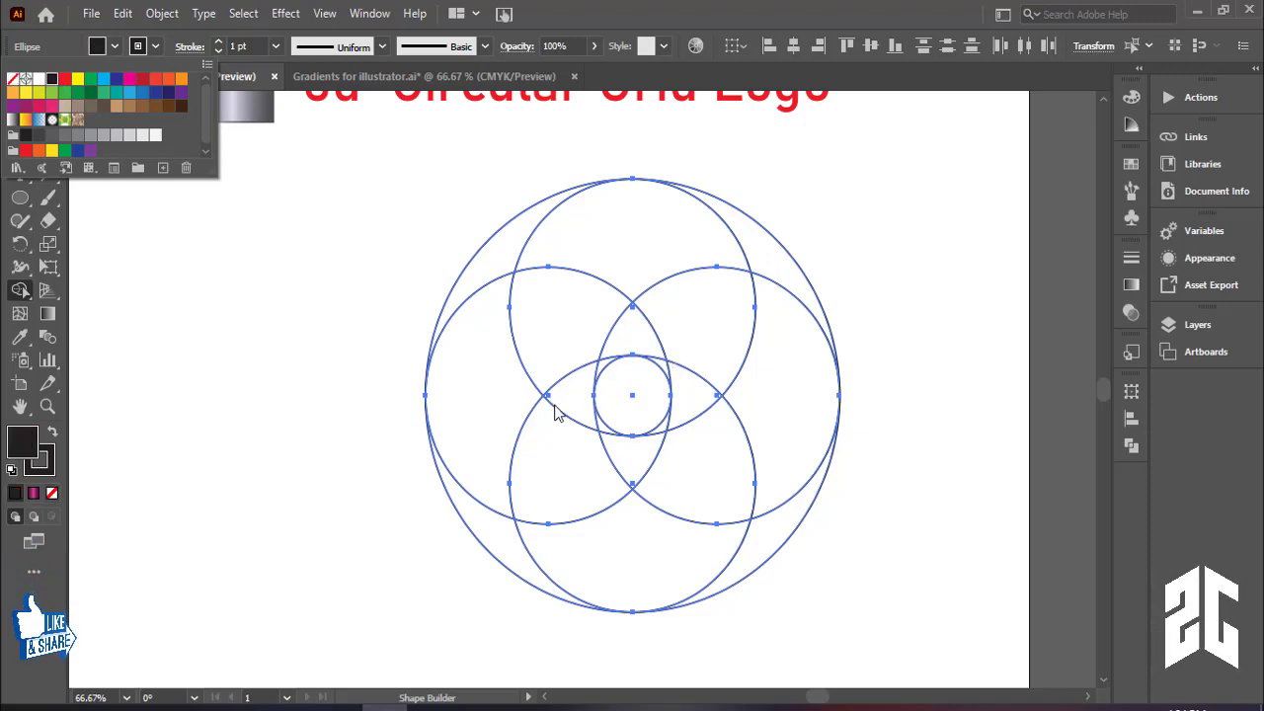
{"action": "left_click", "coordinate": [498, 403]}
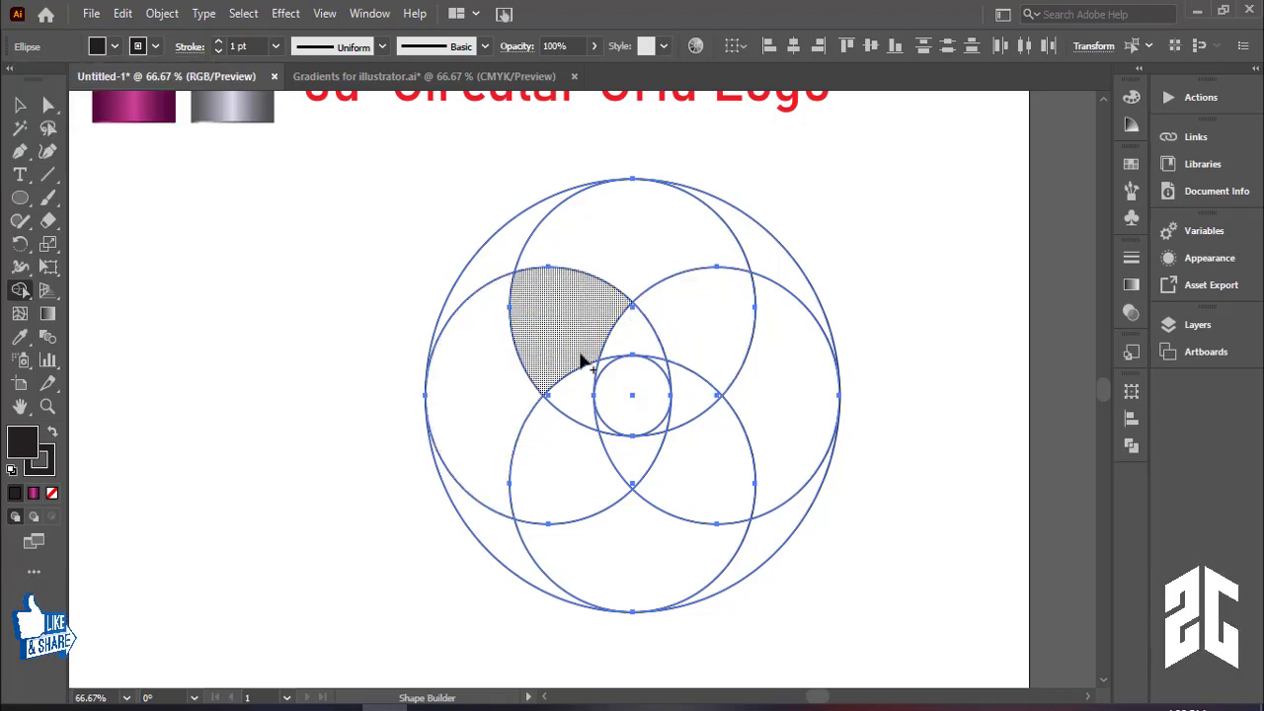
{"action": "left_click_drag", "start_coordinate": [499, 413], "coordinate": [621, 341]}
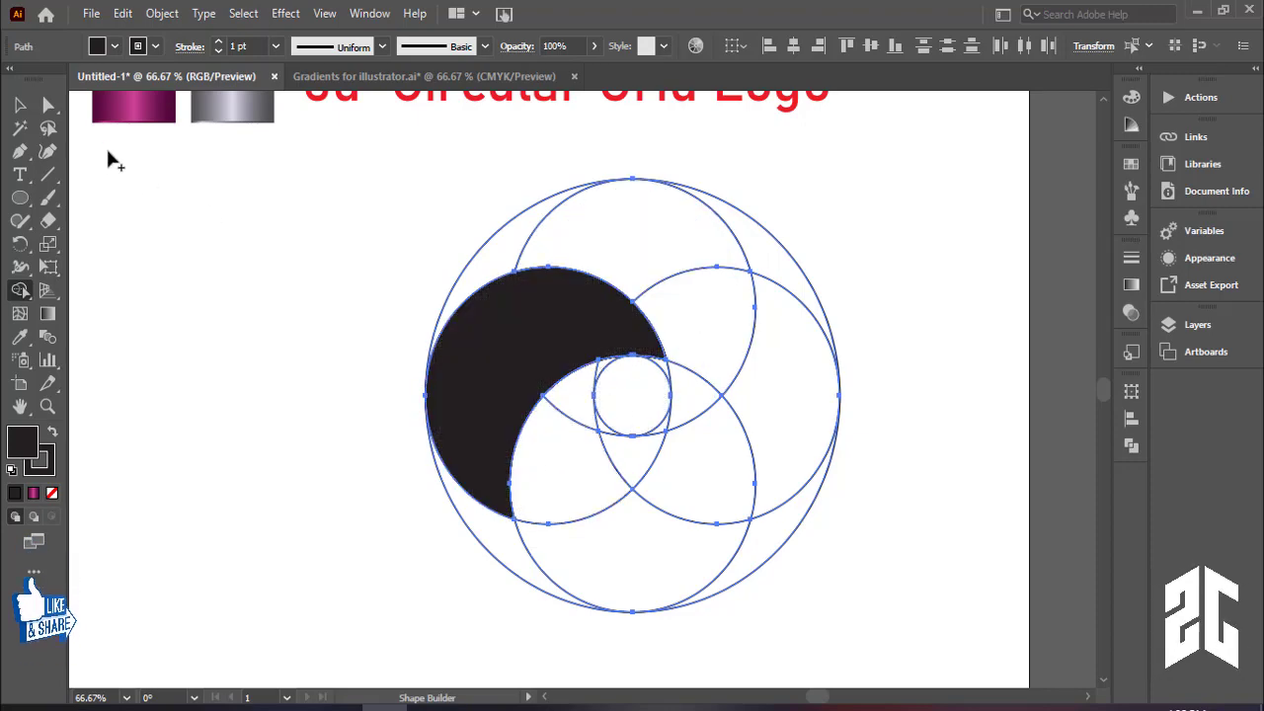
{"action": "left_click", "coordinate": [21, 105]}
{"action": "left_click", "coordinate": [841, 313]}
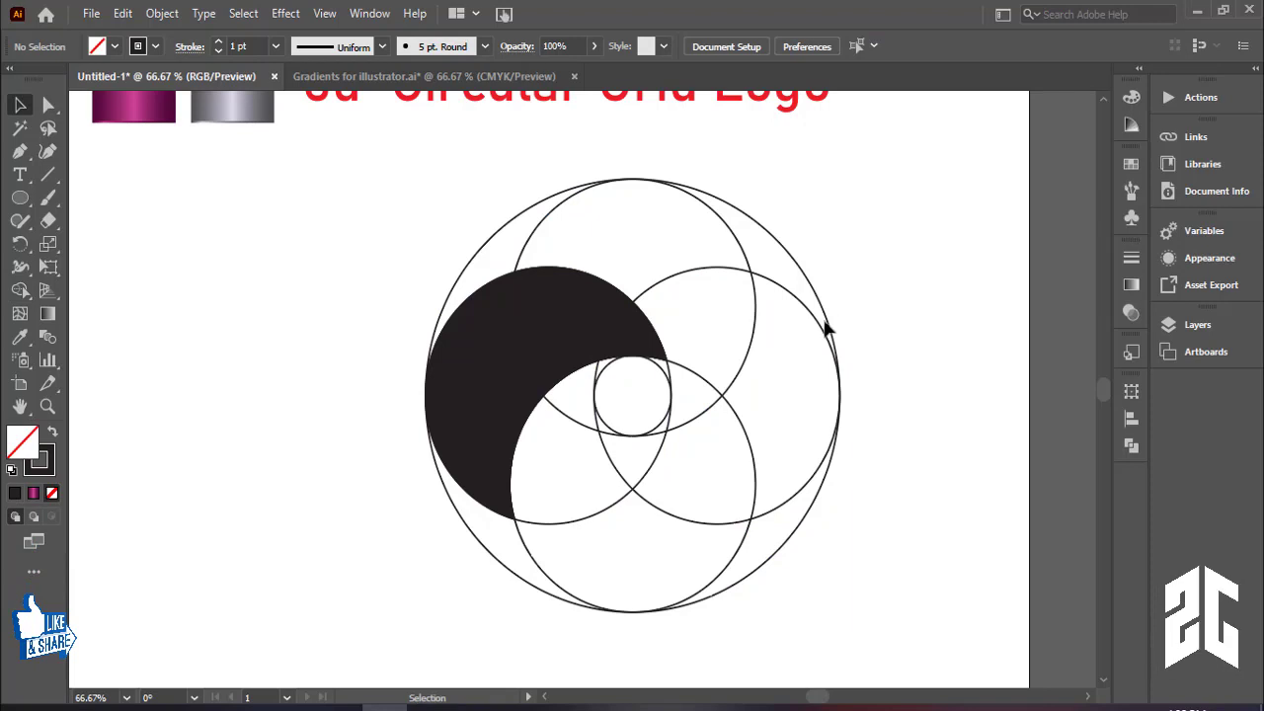
- Delete the construction circles and move the black crescent to the artboard centre
{"action": "left_click_drag", "start_coordinate": [520, 330], "coordinate": [233, 330]}
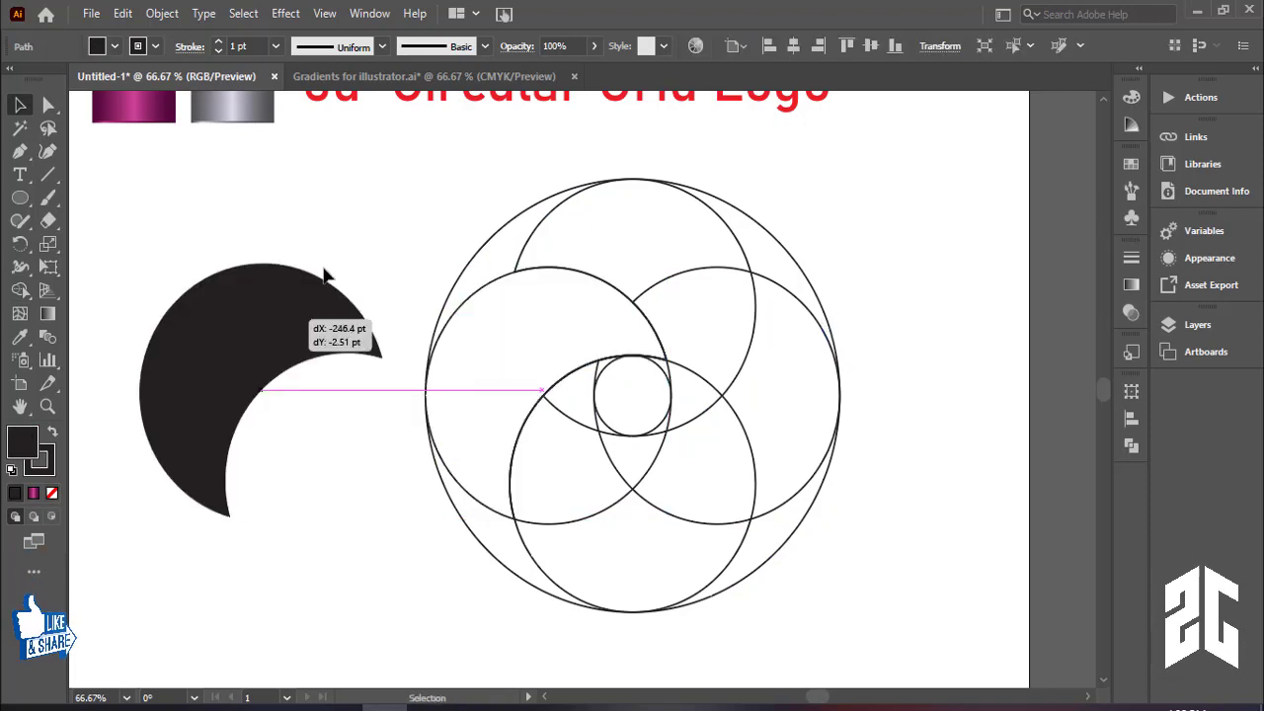
{"action": "left_click_drag", "start_coordinate": [436, 202], "coordinate": [895, 533]}
{"action": "key", "text": "Delete"}
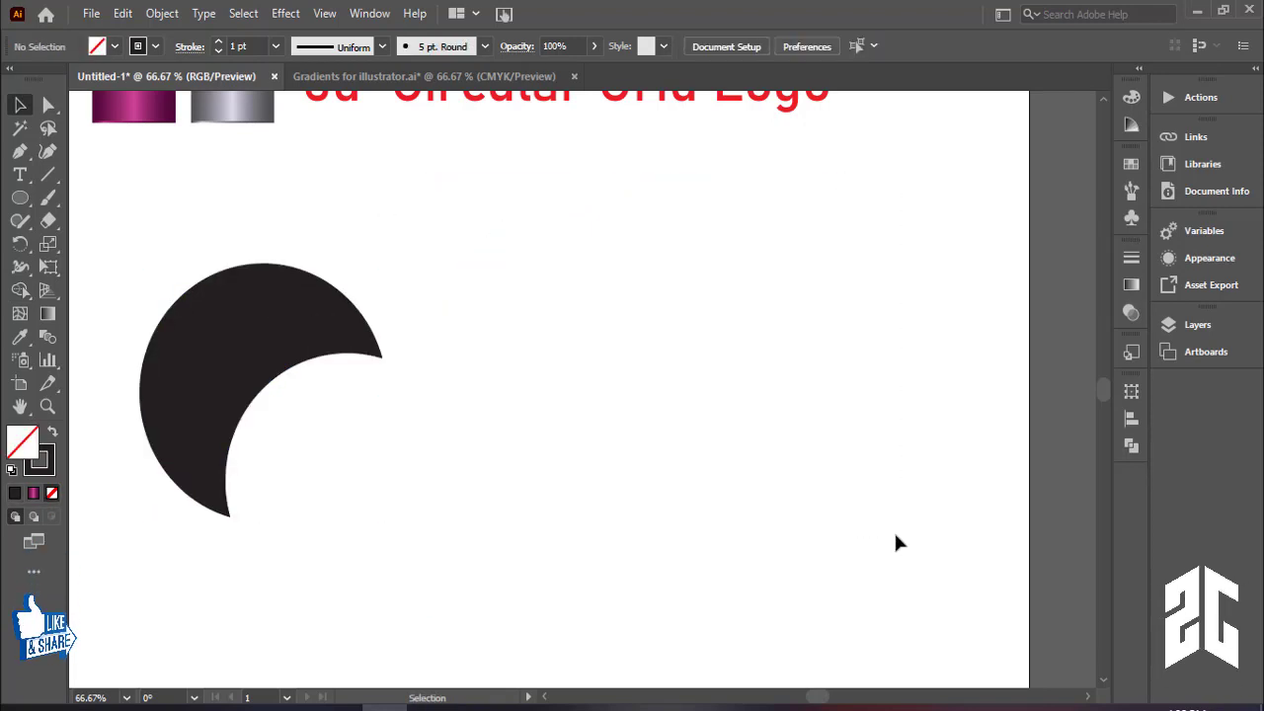
{"action": "key", "text": "ctrl+minus"}
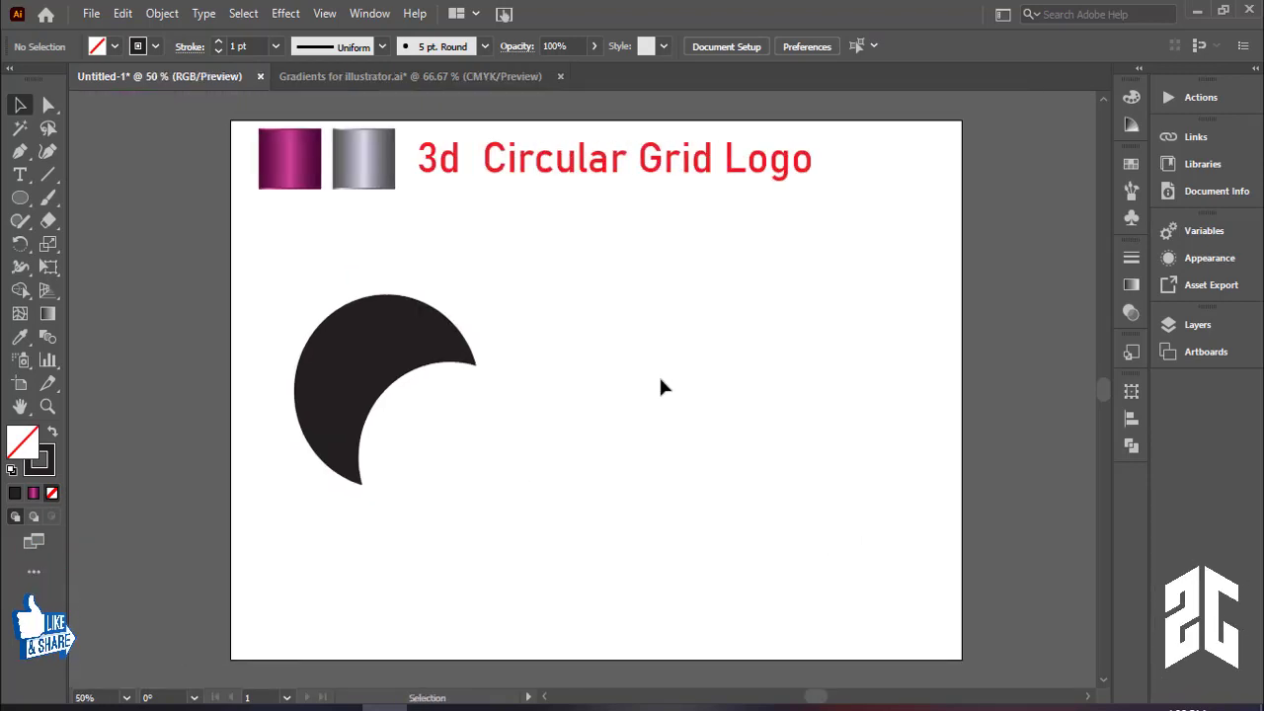
{"action": "mouse_move", "coordinate": [409, 362]}
{"action": "left_mouse_down"}
{"action": "mouse_move", "coordinate": [571, 316]}
{"action": "mouse_move", "coordinate": [667, 342]}
{"action": "mouse_move", "coordinate": [660, 314]}
{"action": "mouse_move", "coordinate": [678, 306]}
{"action": "mouse_move", "coordinate": [652, 303]}
{"action": "left_mouse_up"}
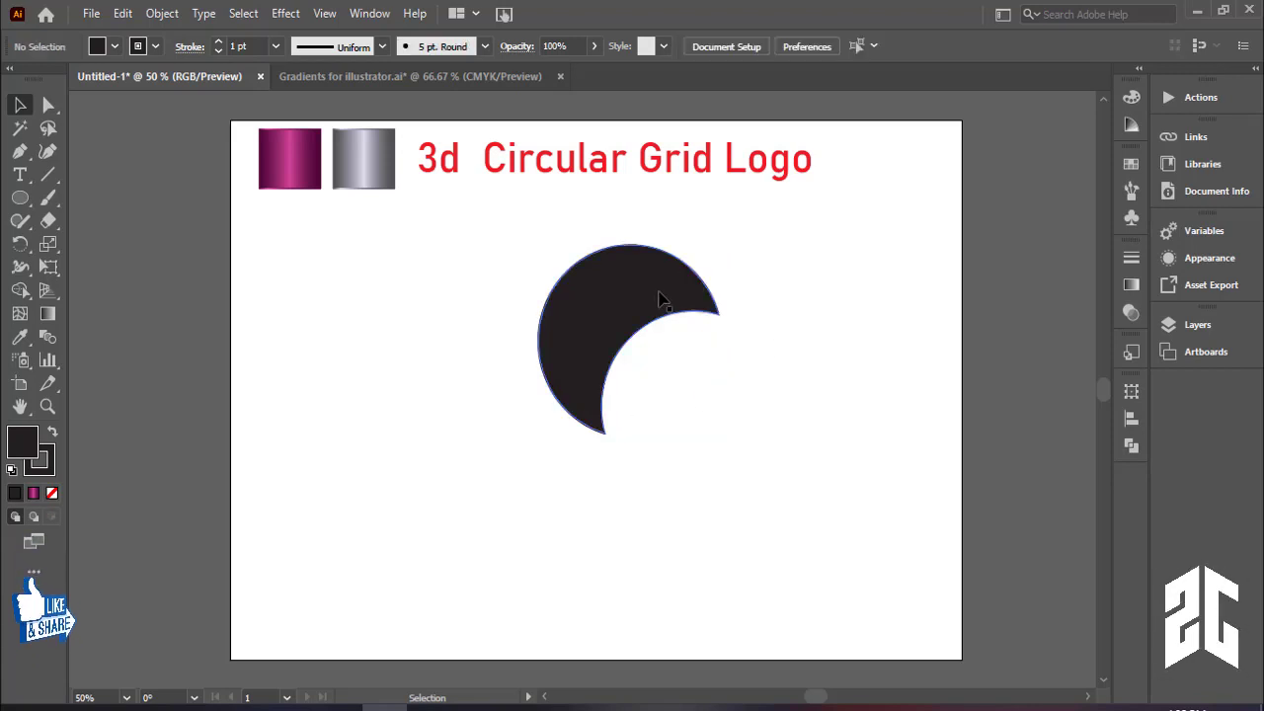
- Nudge the crescent and set a rotation centre below its inner curve, with preview on
{"action": "left_click_drag", "start_coordinate": [661, 296], "coordinate": [656, 310]}
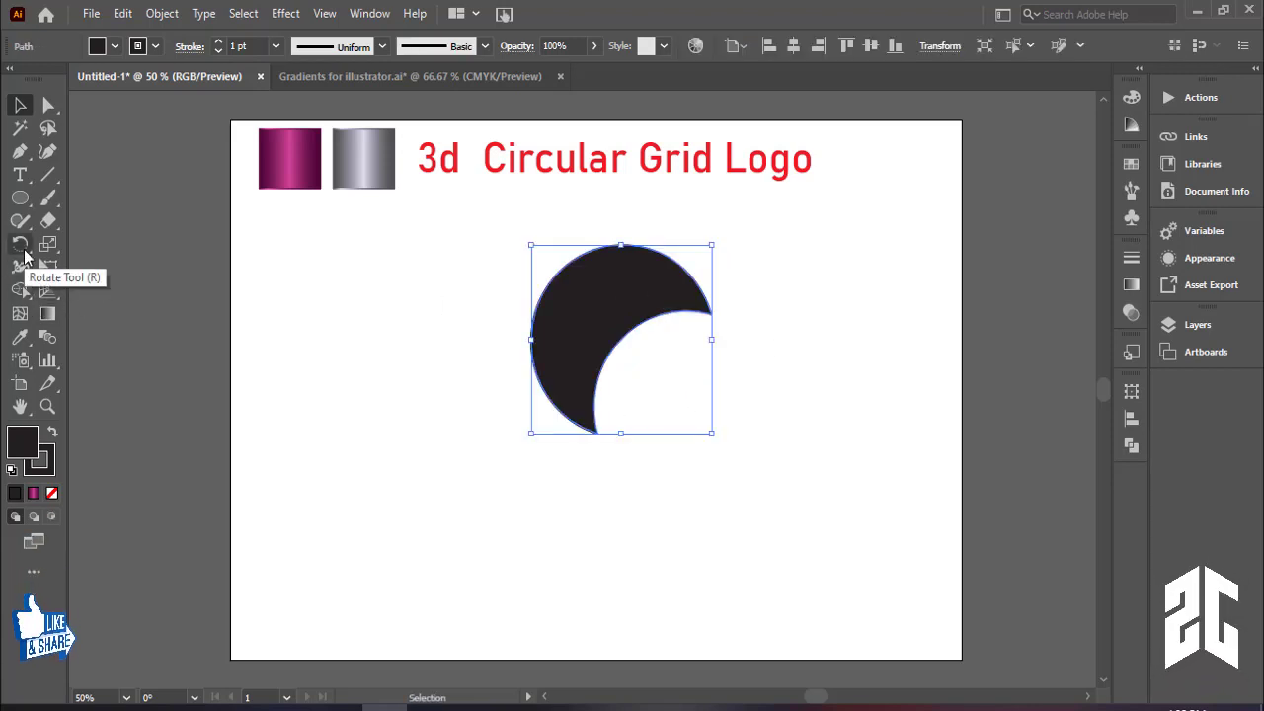
{"action": "left_click", "coordinate": [24, 252]}
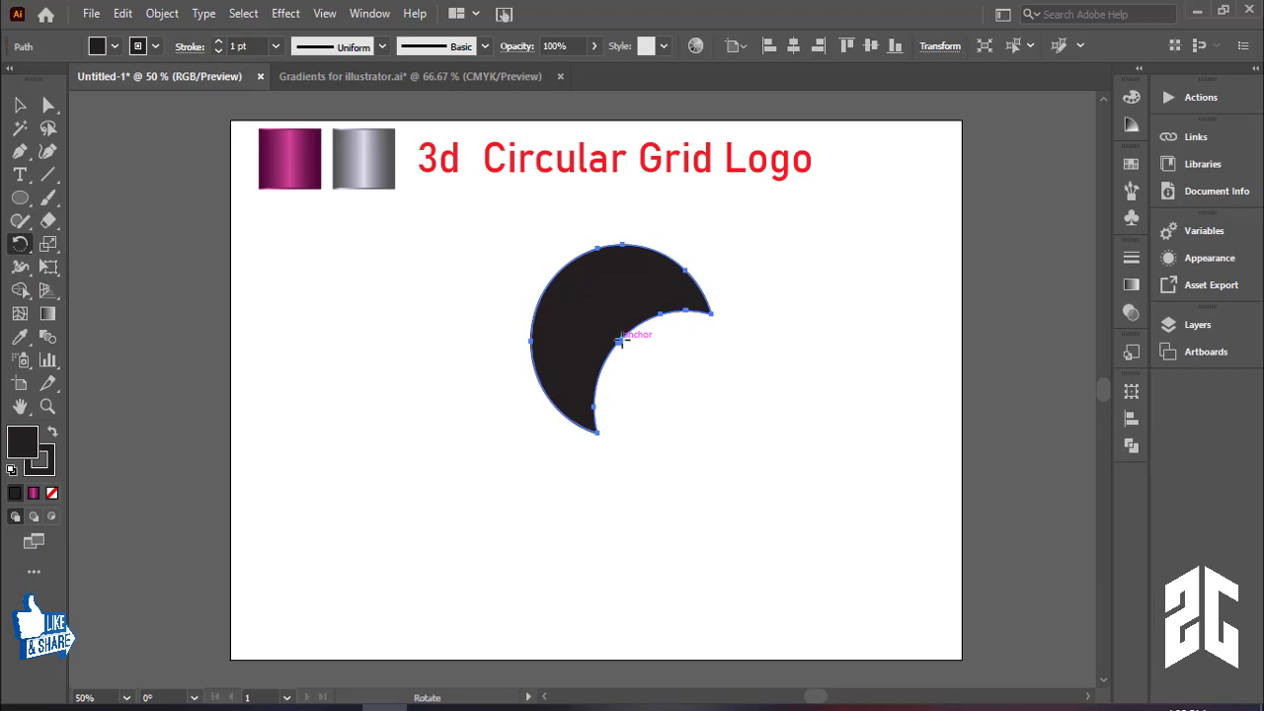
{"action": "left_click", "coordinate": [619, 406]}
{"action": "left_click", "coordinate": [619, 446], "text": "alt"}
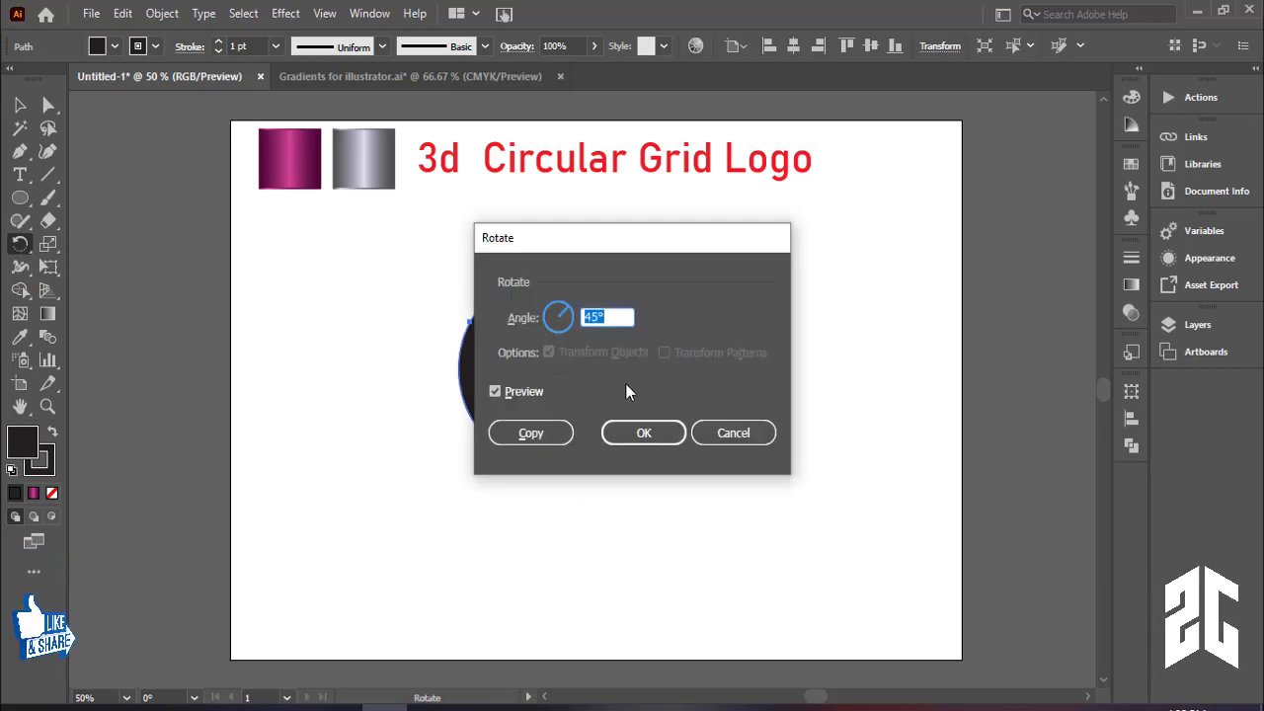
{"action": "left_click_drag", "start_coordinate": [749, 235], "coordinate": [862, 220]}
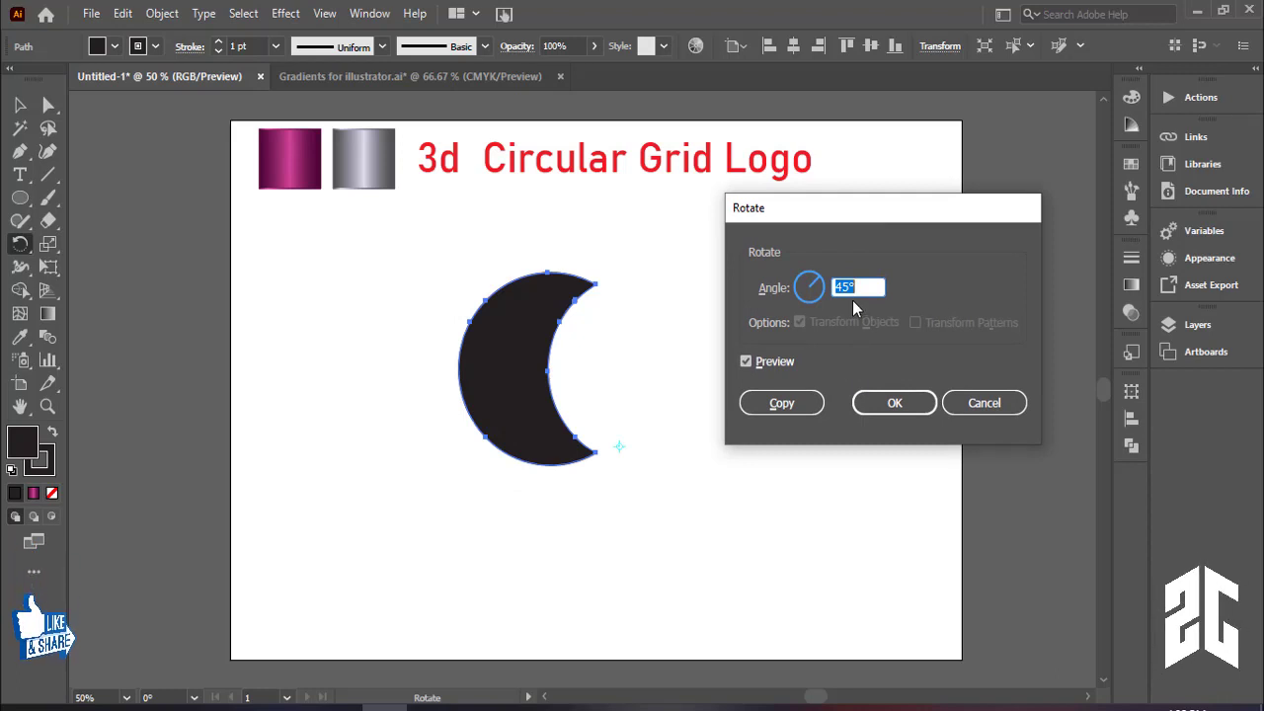
{"action": "left_click", "coordinate": [768, 362]}
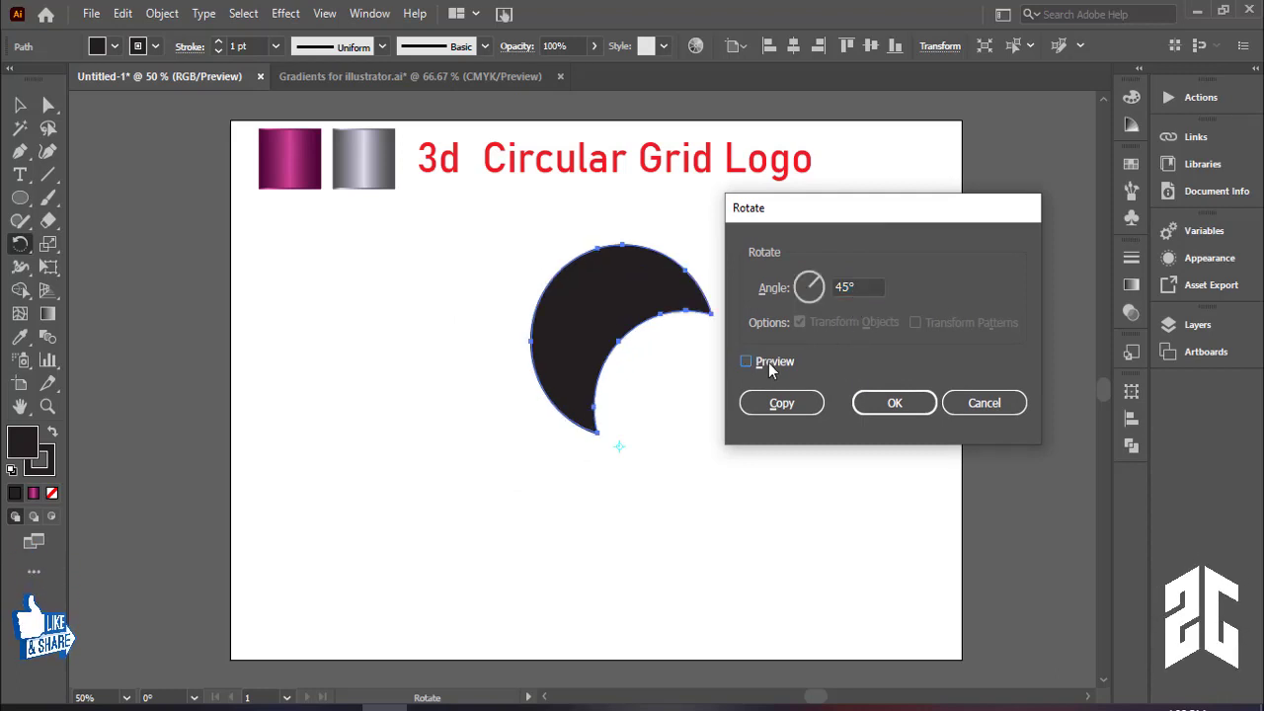
{"action": "left_click", "coordinate": [768, 362]}
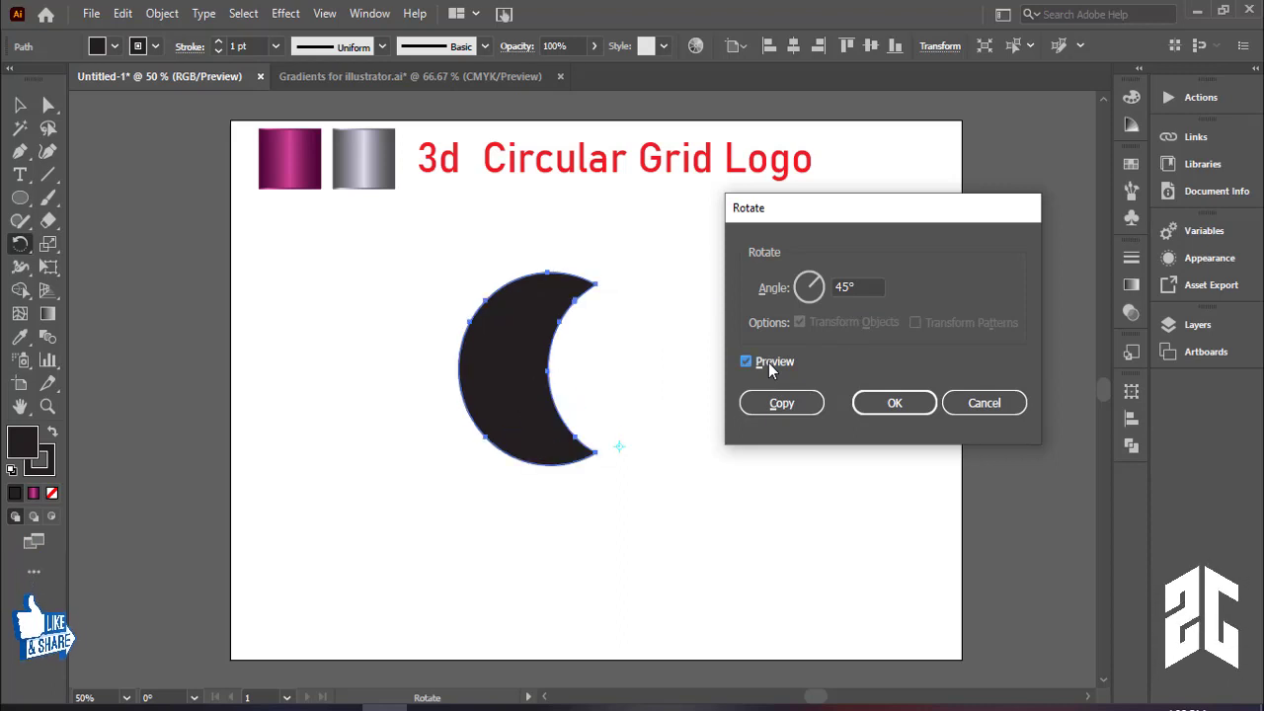
- Rotate a copy of the crescent by 65° around that centre point
{"action": "left_click", "coordinate": [847, 287]}
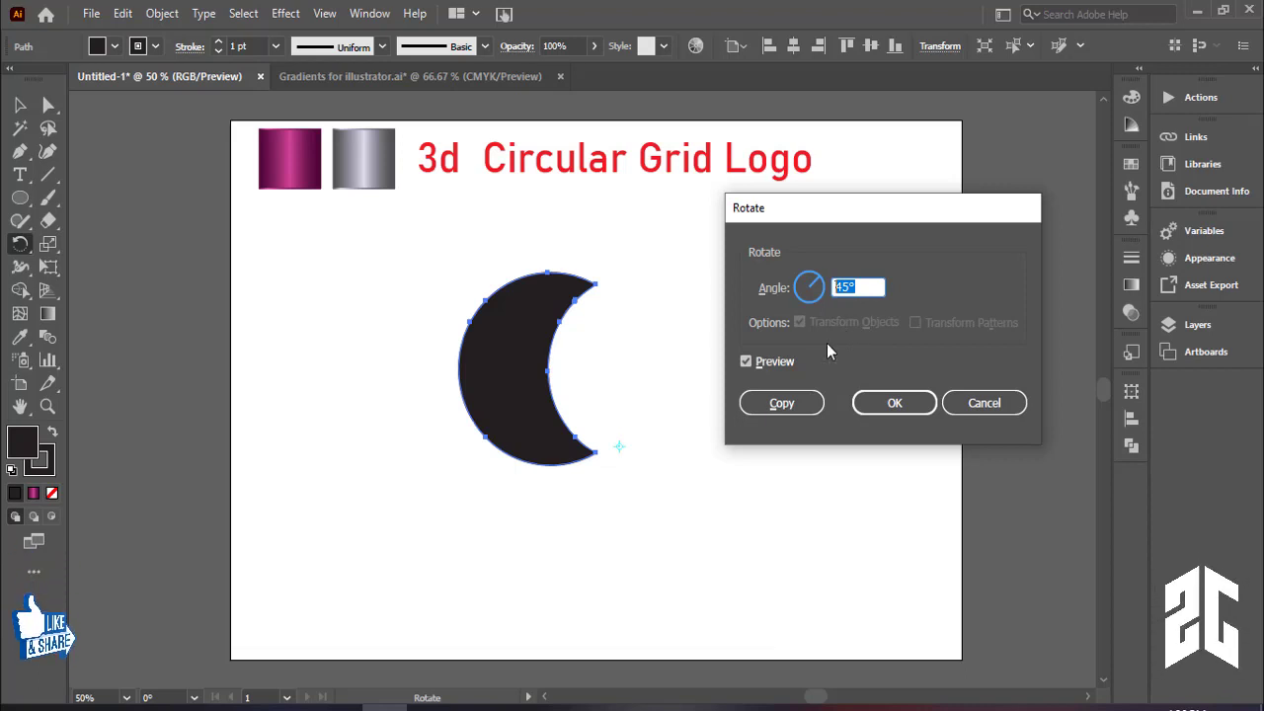
{"action": "type", "text": "65"}
{"action": "left_click", "coordinate": [776, 363]}
{"action": "left_click", "coordinate": [776, 363]}
{"action": "left_click", "coordinate": [776, 362]}
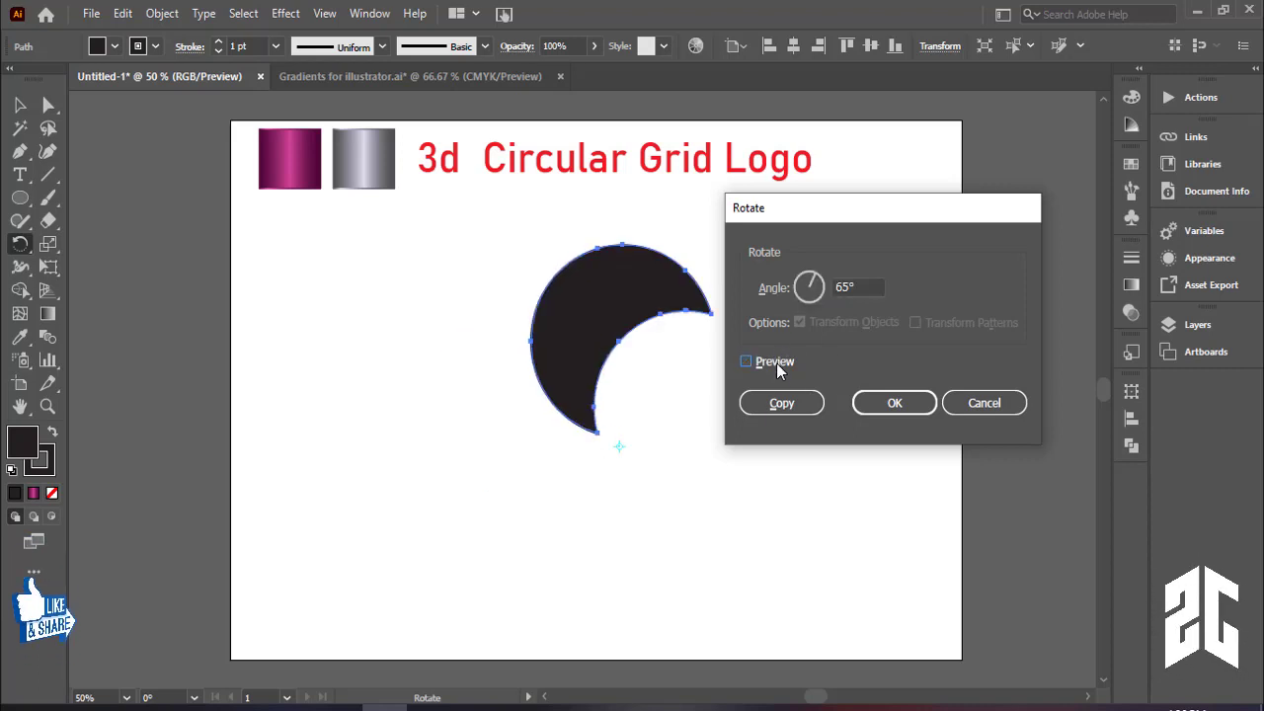
{"action": "left_click", "coordinate": [777, 362]}
{"action": "left_click", "coordinate": [776, 363]}
{"action": "left_click", "coordinate": [776, 362]}
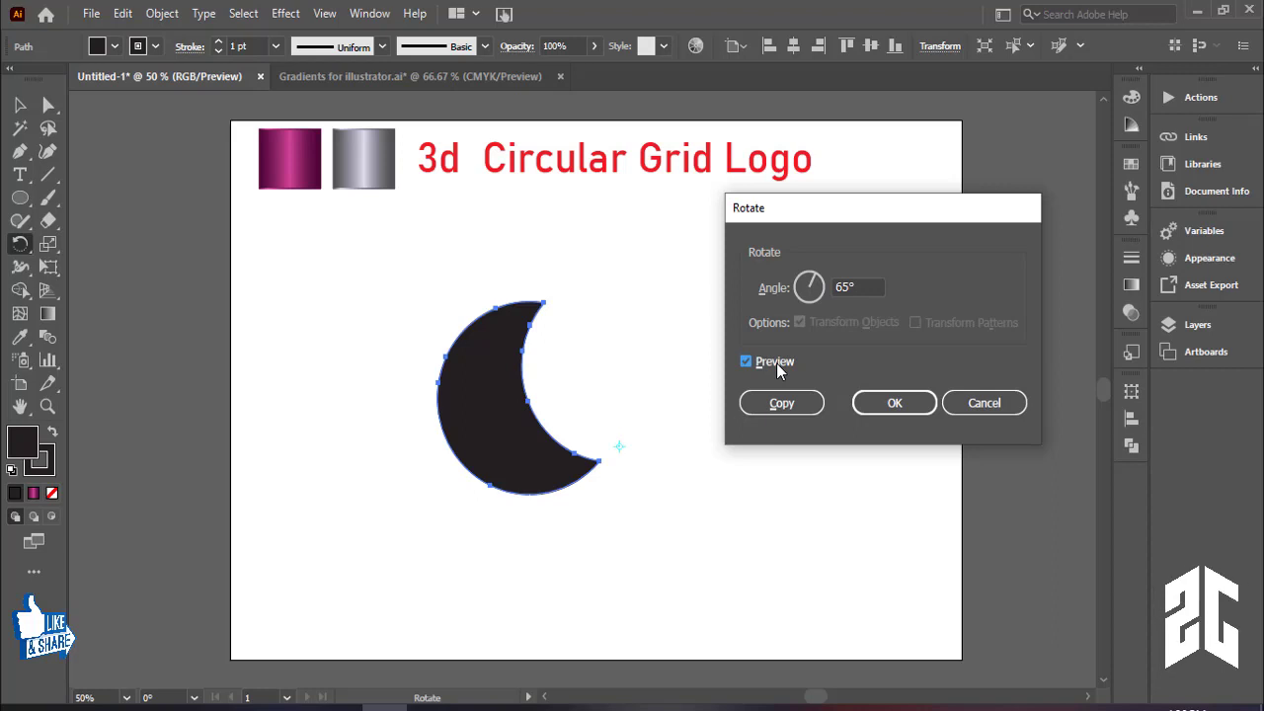
{"action": "left_click", "coordinate": [776, 362]}
{"action": "left_click", "coordinate": [776, 363]}
{"action": "left_click", "coordinate": [781, 403]}
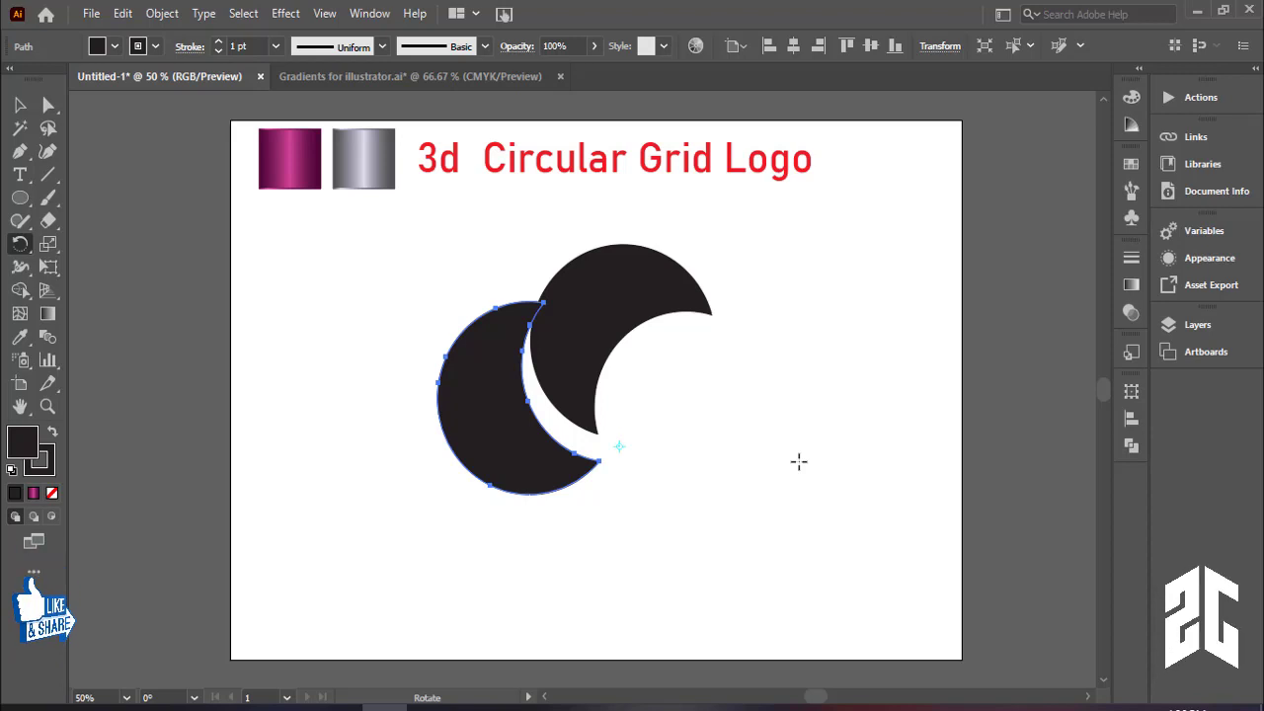
- Repeat the 65° rotate-copy with Ctrl+D to close the pinwheel, then recentre the view
{"action": "key", "text": "ctrl+d"}
{"action": "key", "text": "ctrl+d"}
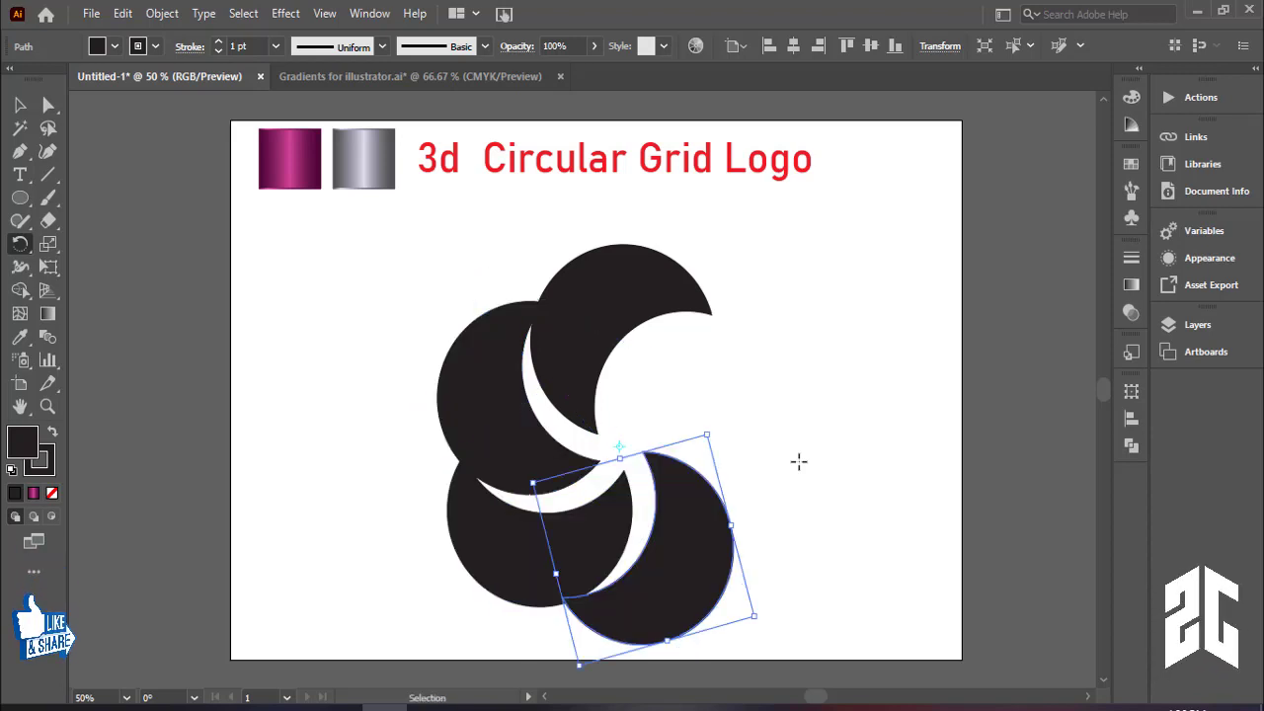
{"action": "key", "text": "ctrl+d"}
{"action": "key", "text": "ctrl+d"}
{"action": "key", "text": "ctrl+z"}
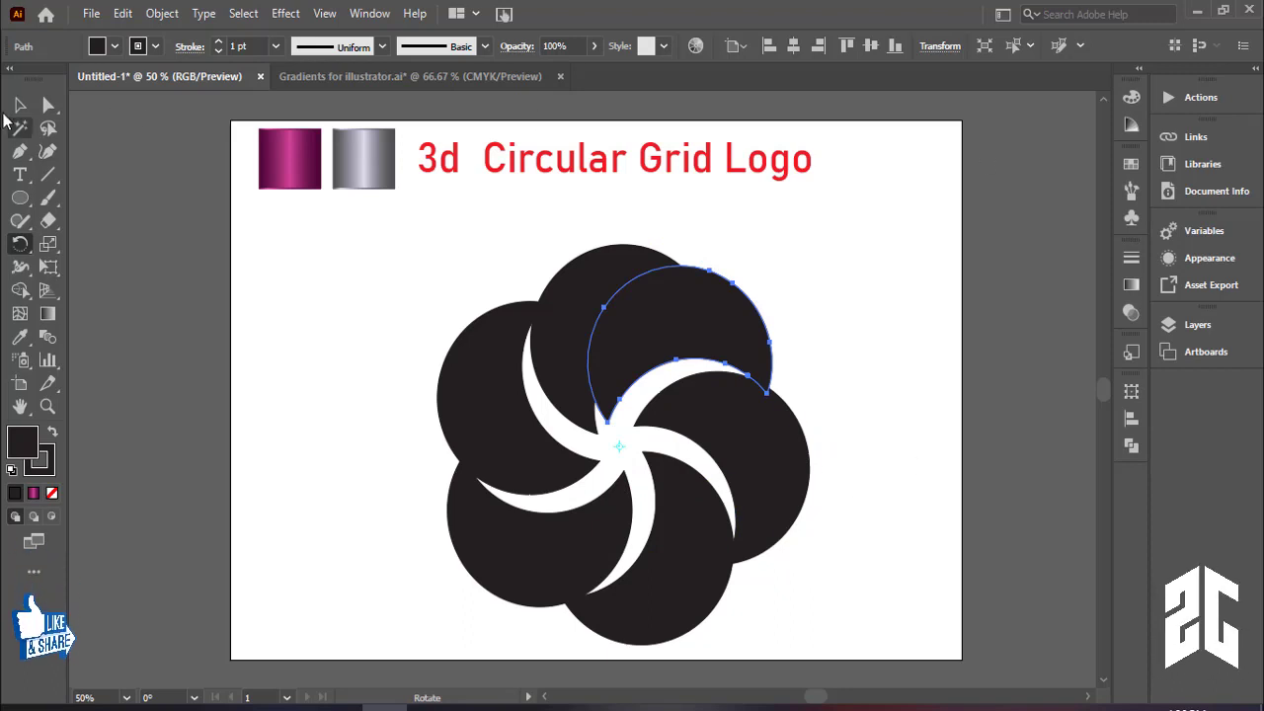
{"action": "left_click", "coordinate": [20, 104]}
{"action": "left_click", "coordinate": [859, 351]}
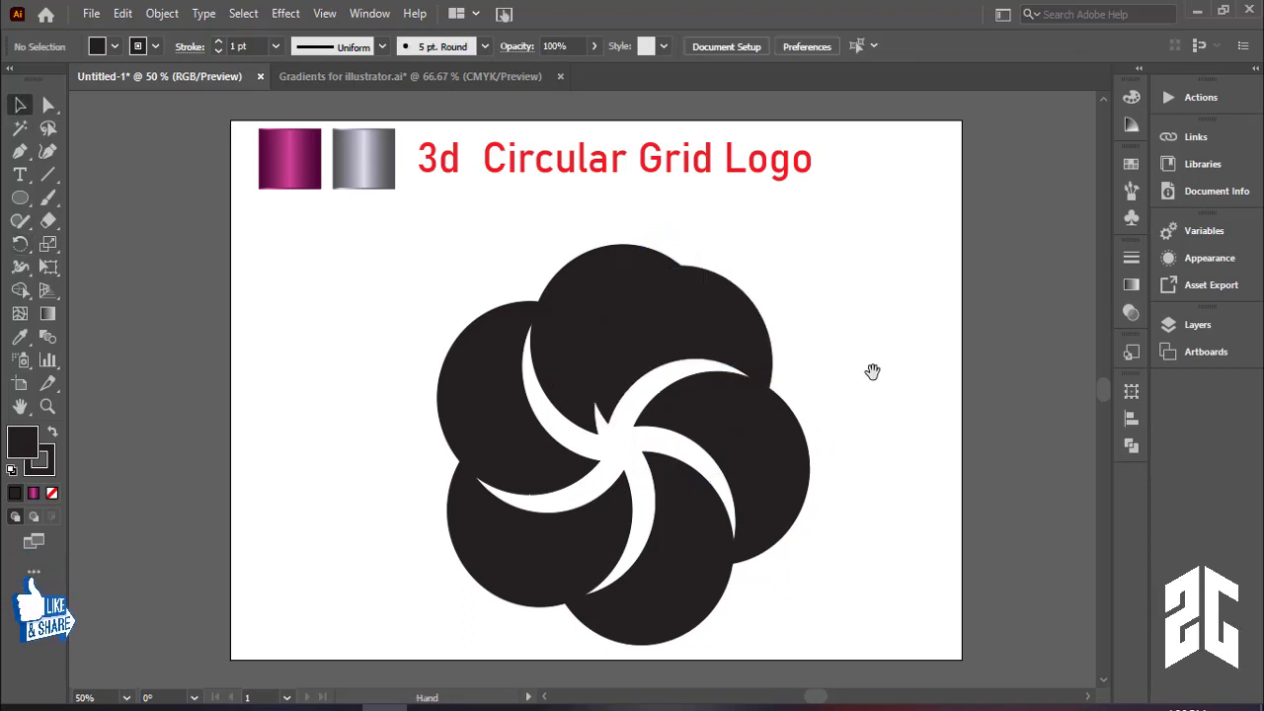
{"action": "left_click_drag", "start_coordinate": [875, 367], "coordinate": [898, 340]}
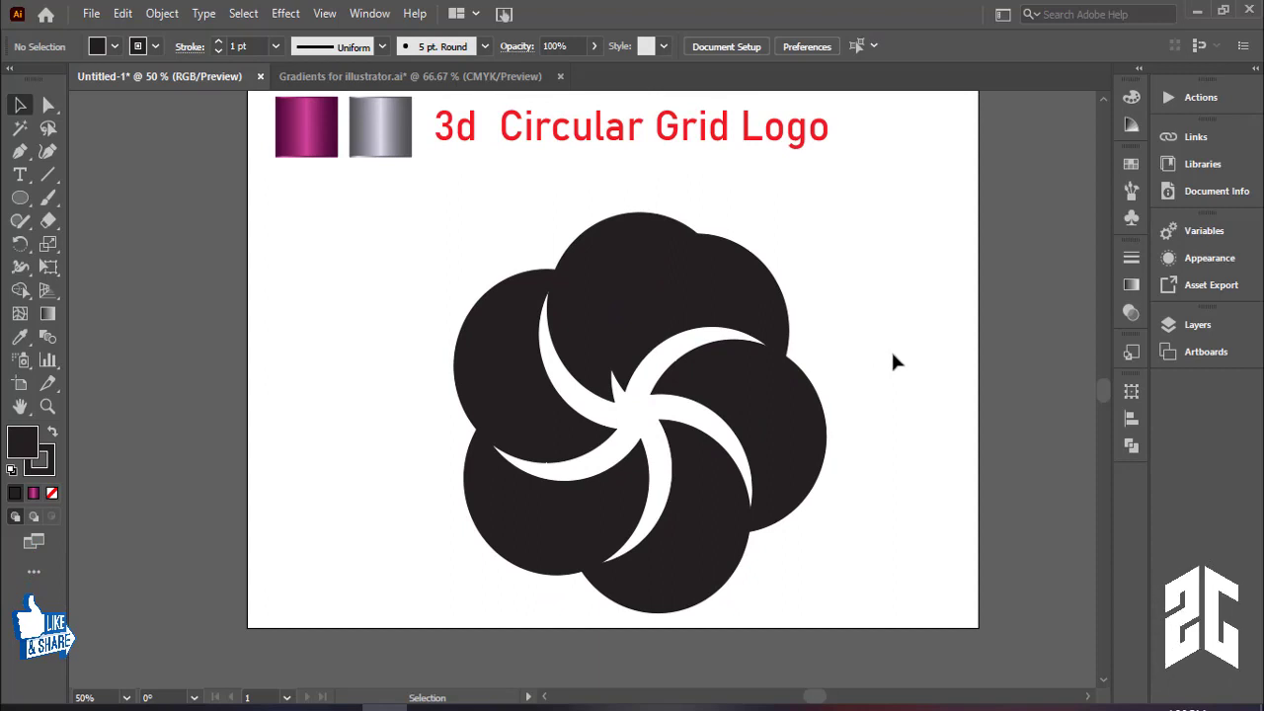
- Undo the extra crescent copies, leaving a single crescent selected
{"action": "key", "text": "ctrl+z"}
{"action": "key", "text": "ctrl+z"}
{"action": "key", "text": "ctrl+z"}
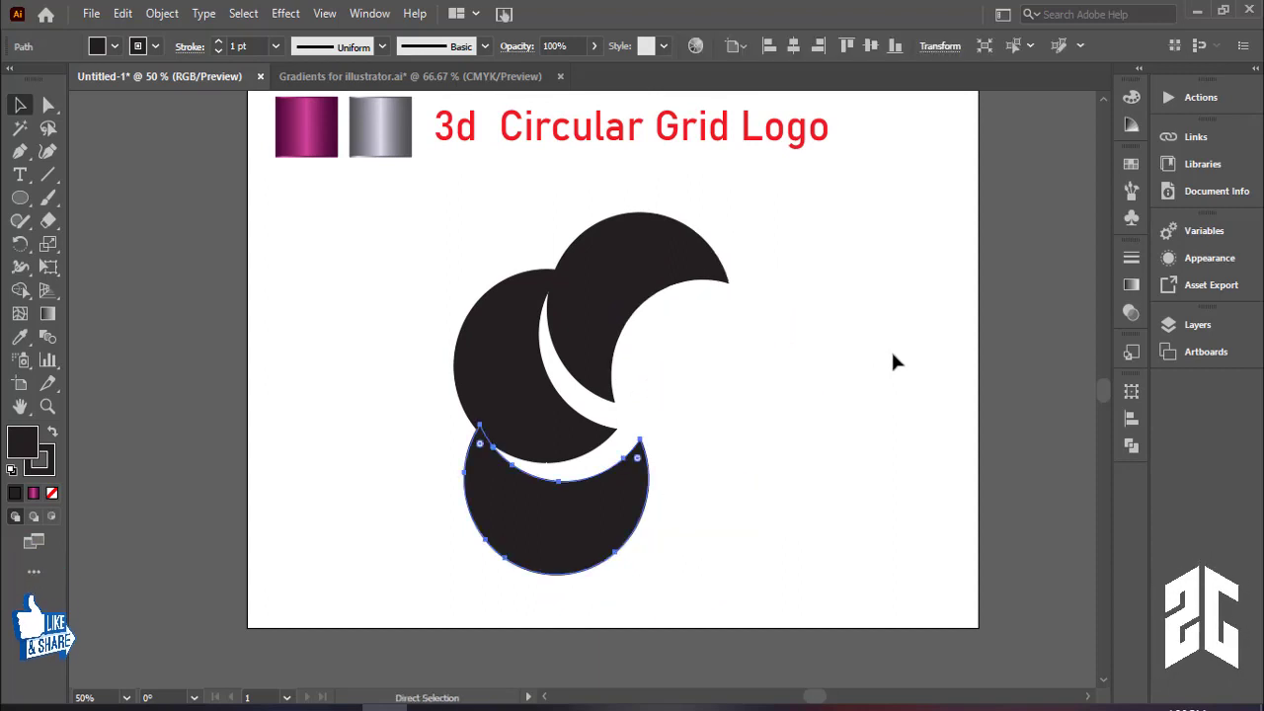
{"action": "key", "text": "ctrl+z"}
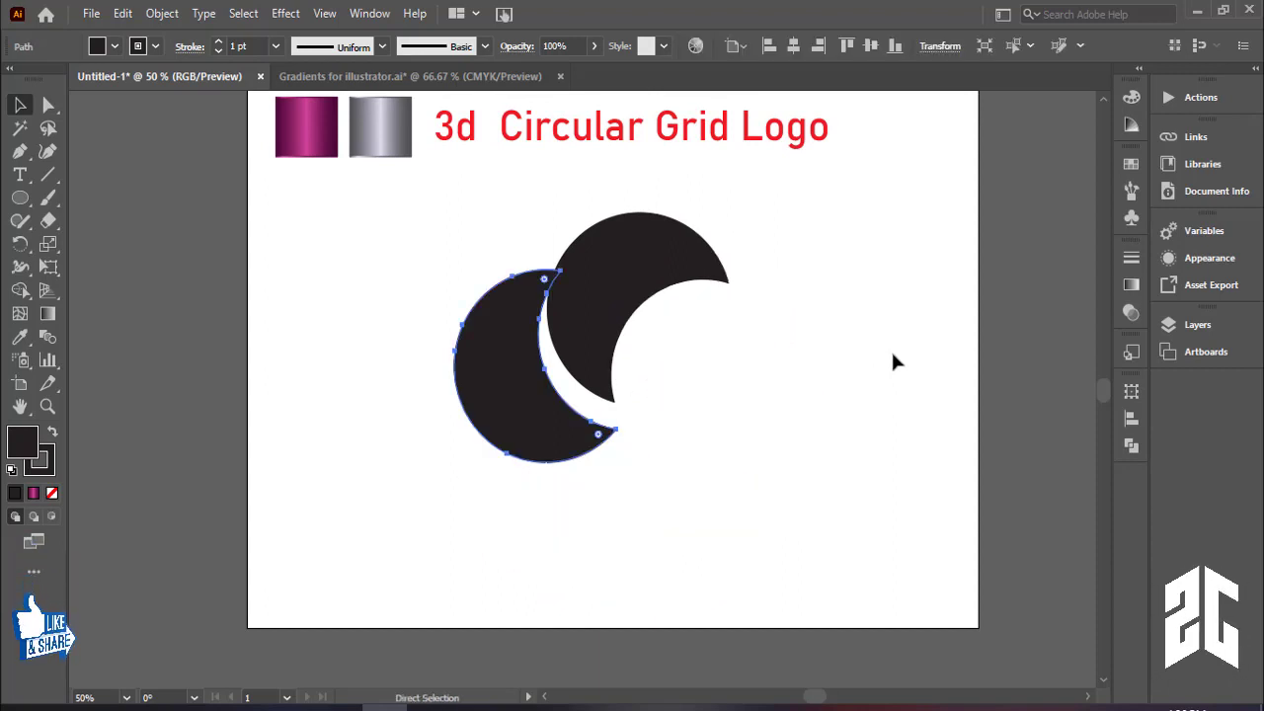
{"action": "key", "text": "ctrl+z"}
{"action": "left_click_drag", "start_coordinate": [877, 340], "coordinate": [880, 359]}
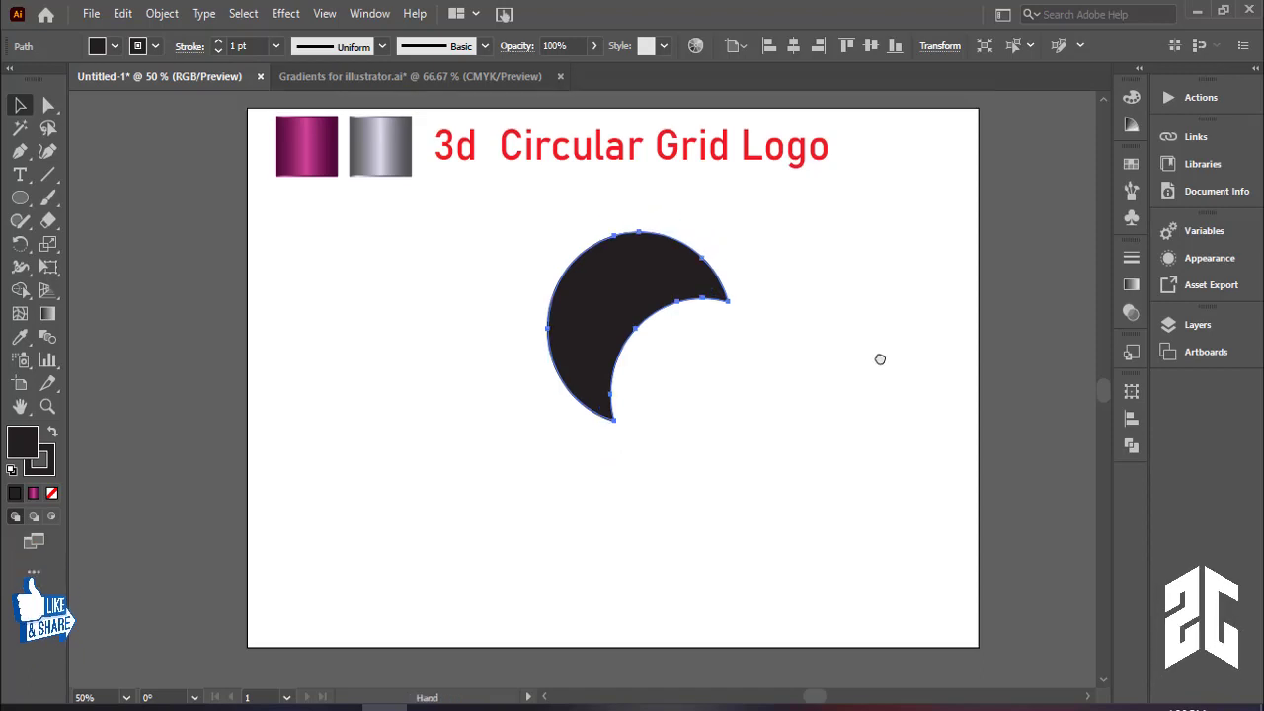
{"action": "left_click", "coordinate": [698, 301]}
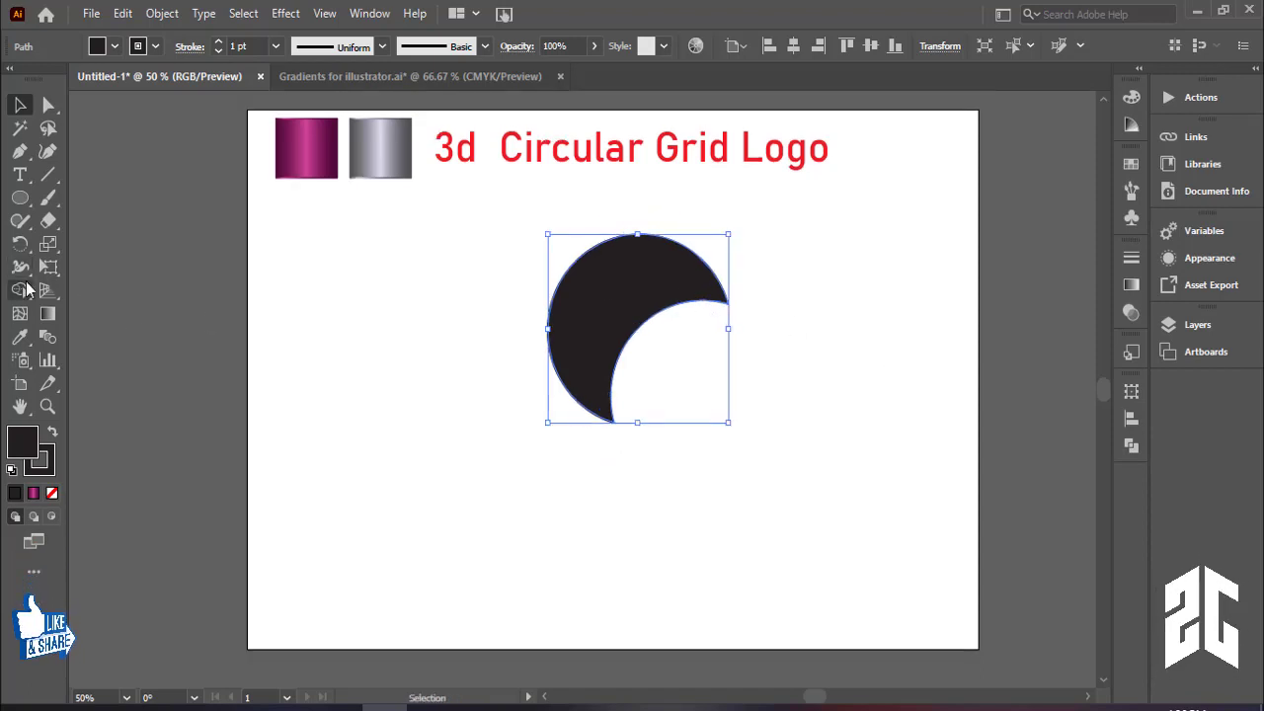
{"action": "left_click", "coordinate": [510, 311]}
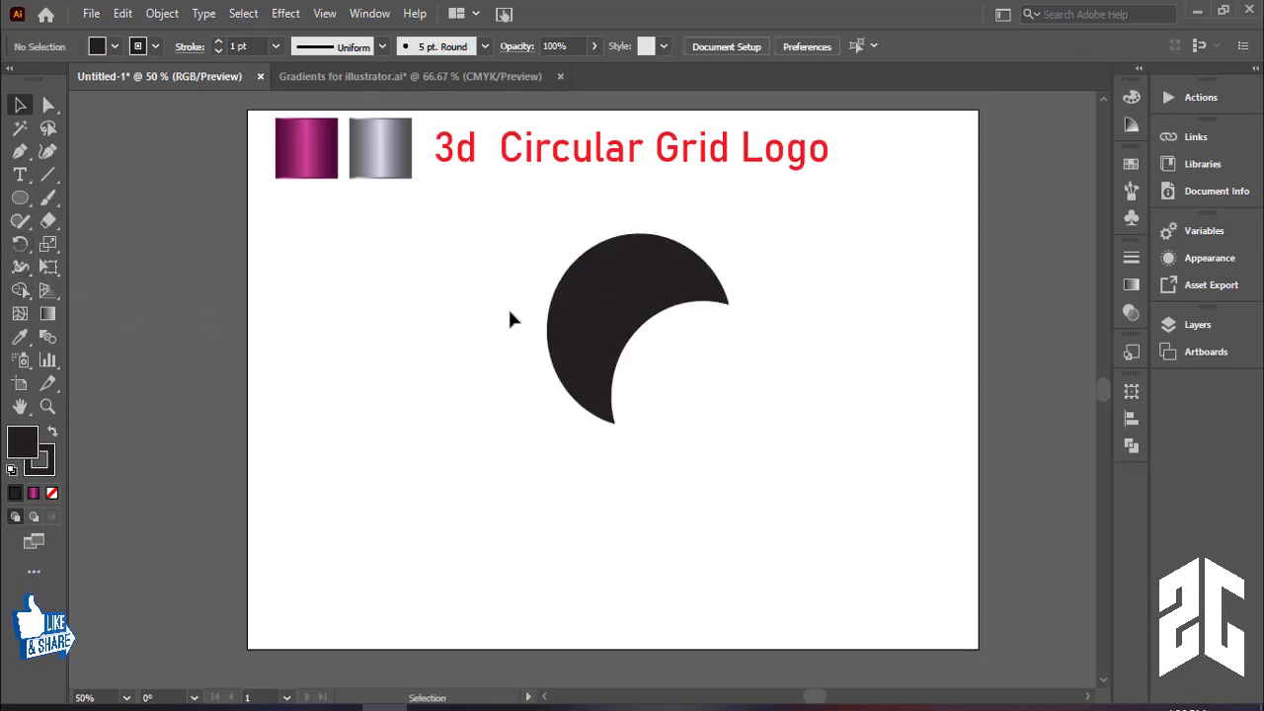
{"action": "left_click", "coordinate": [578, 318]}
- Eyedropper the magenta gradient swatch onto the crescent
{"action": "key", "text": "i"}
{"action": "left_click", "coordinate": [298, 172]}
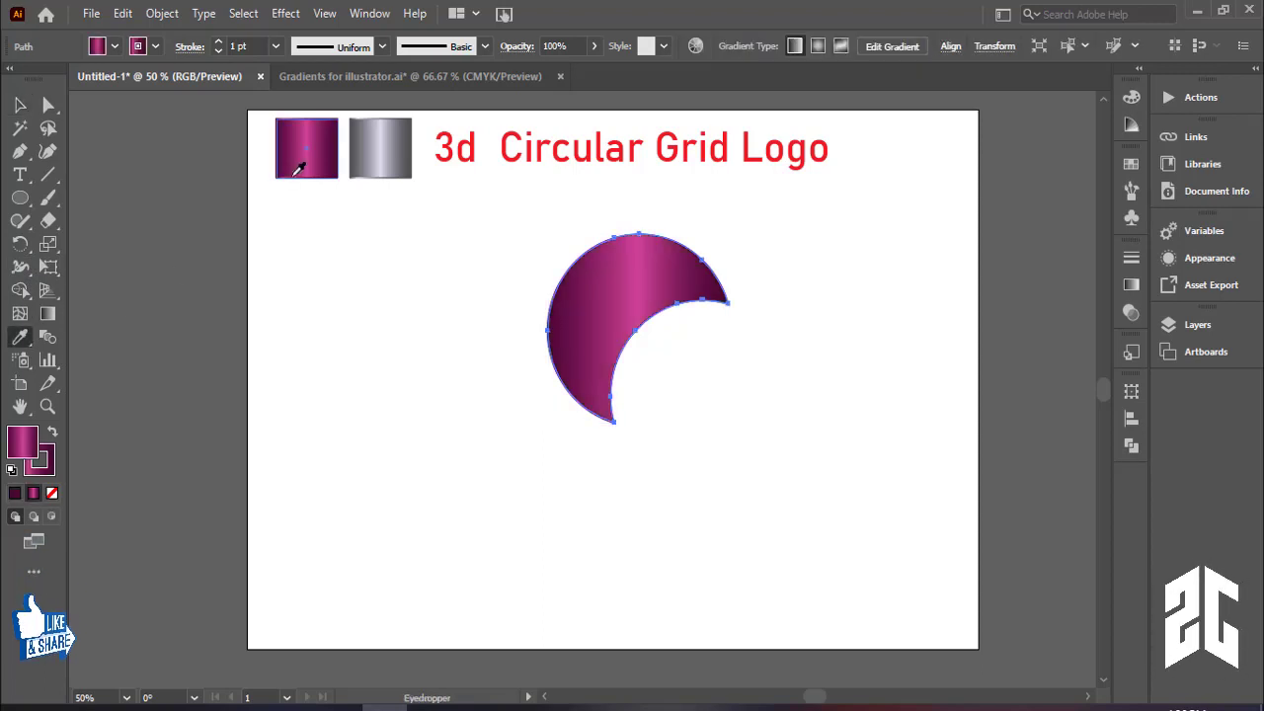
{"action": "left_click", "coordinate": [28, 111]}
{"action": "left_click", "coordinate": [854, 357]}
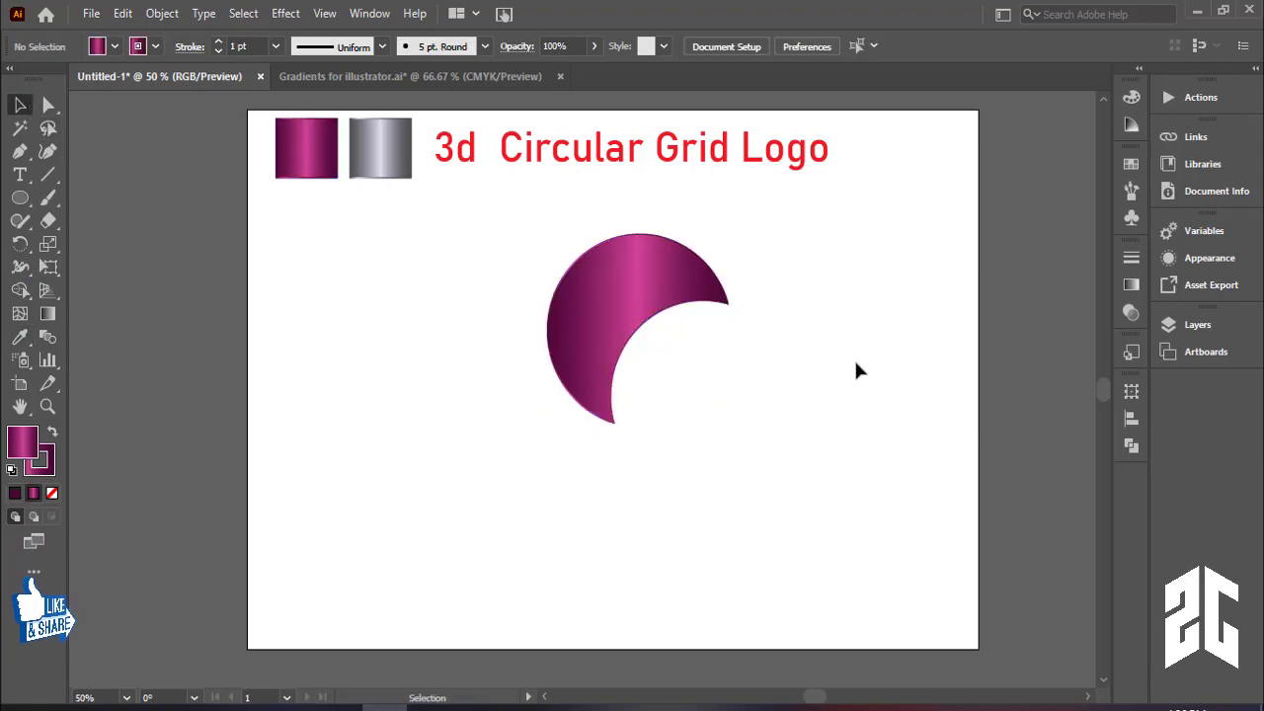
{"action": "left_click", "coordinate": [646, 306]}
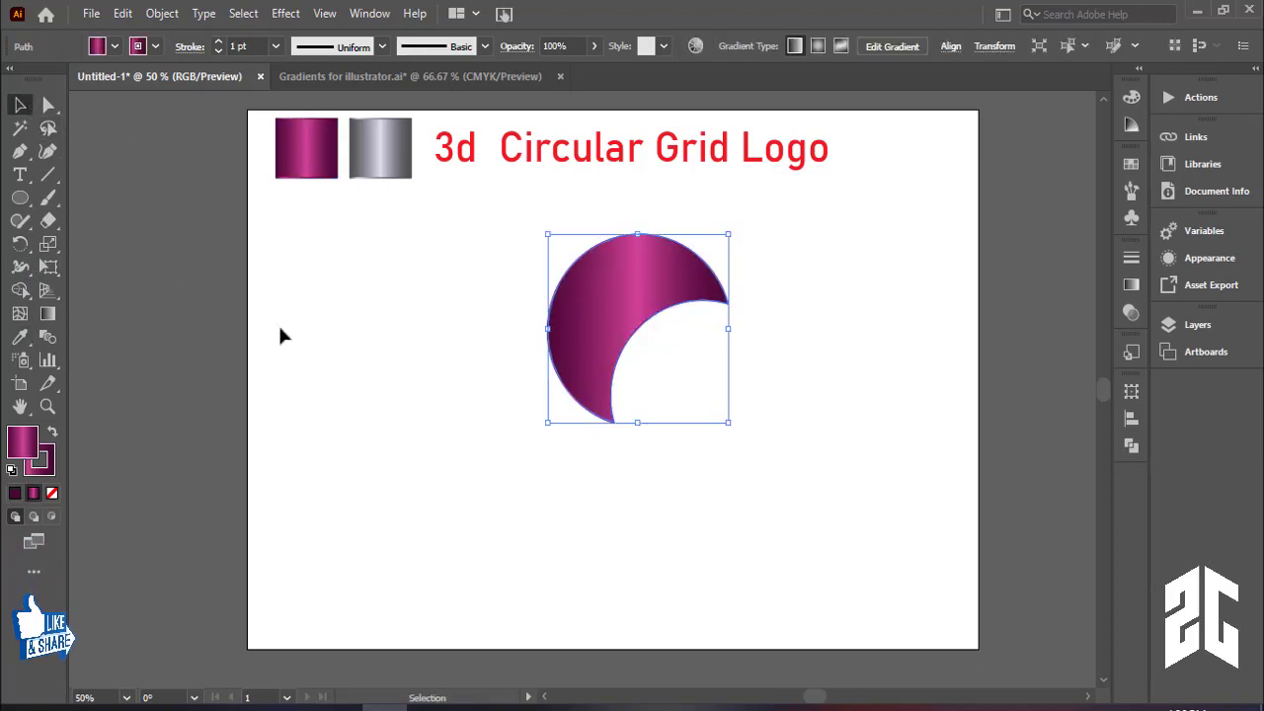
- Drag the gradient diagonally across the crescent with the Gradient tool
{"action": "left_click", "coordinate": [48, 314]}
{"action": "left_click_drag", "start_coordinate": [684, 223], "coordinate": [595, 376]}
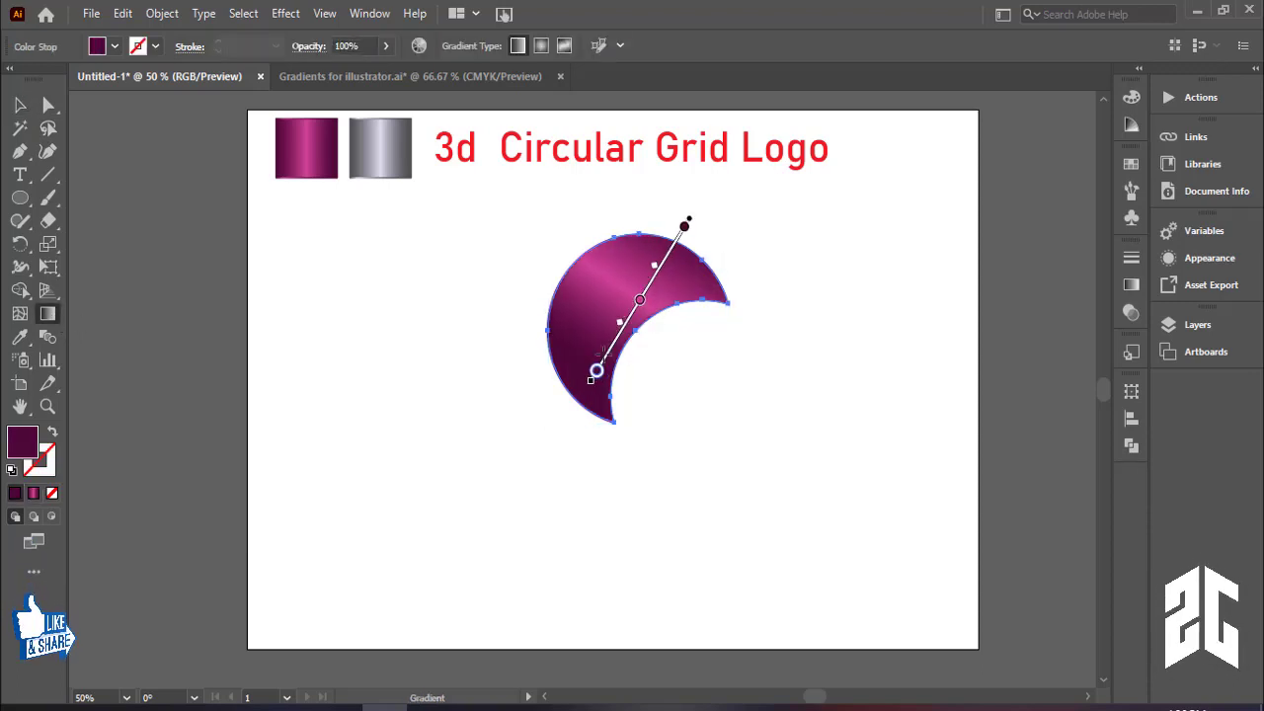
{"action": "mouse_move", "coordinate": [671, 220]}
{"action": "left_mouse_down"}
{"action": "mouse_move", "coordinate": [591, 392]}
{"action": "mouse_move", "coordinate": [604, 383]}
{"action": "left_mouse_up"}
{"action": "left_click", "coordinate": [21, 106]}
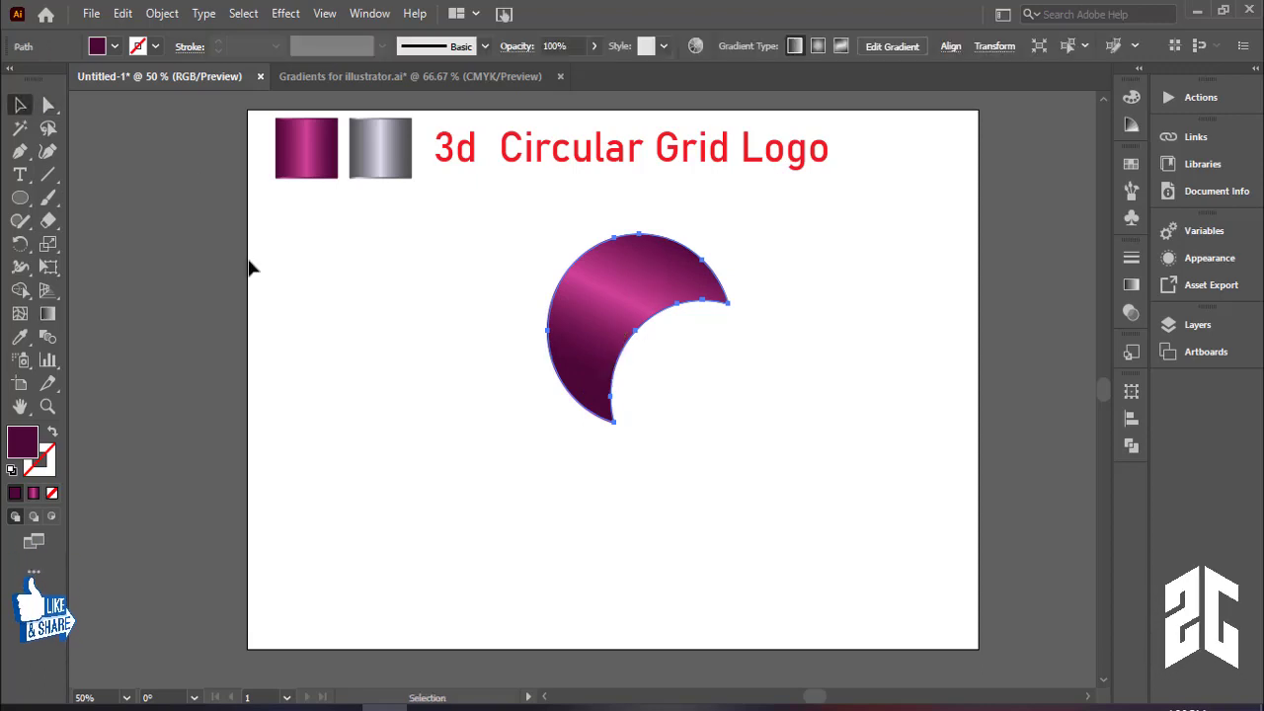
{"action": "left_click", "coordinate": [864, 444]}
{"action": "left_click", "coordinate": [579, 283]}
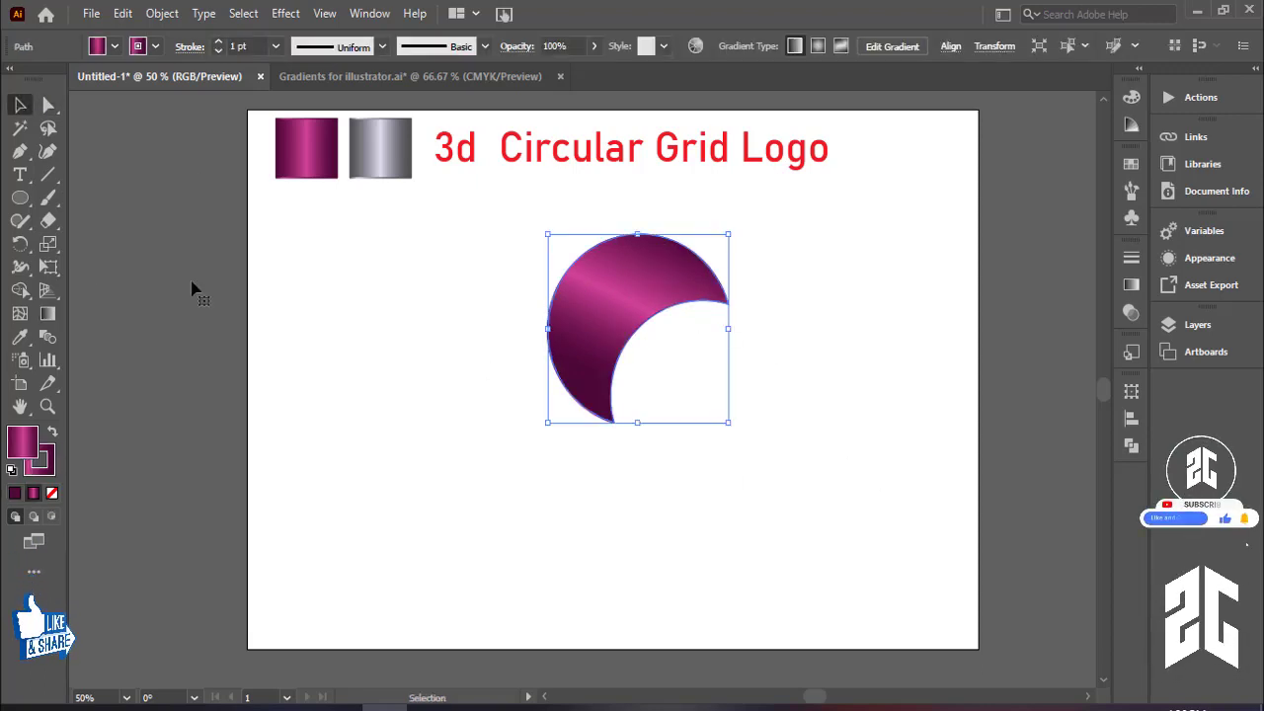
- Rotate a copy of the gradient crescent 45° around a point below its tip
{"action": "left_click", "coordinate": [20, 247]}
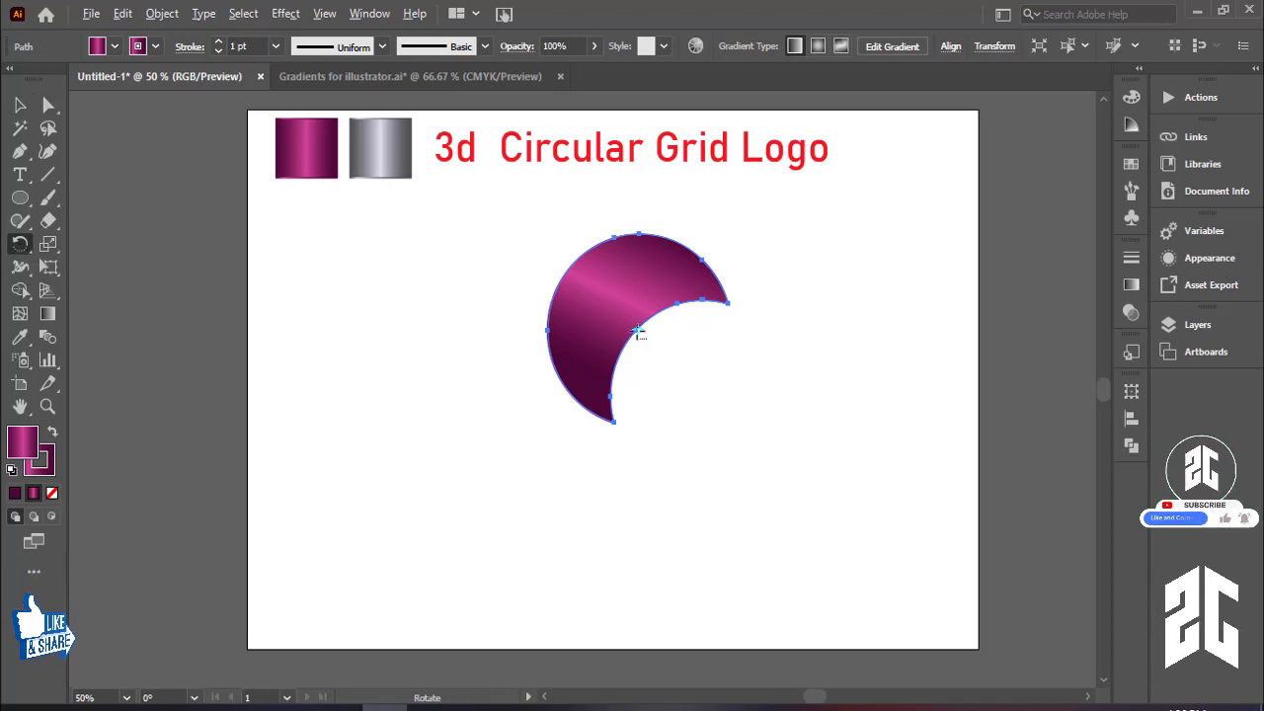
{"action": "left_click", "coordinate": [635, 438], "text": "alt"}
{"action": "type", "text": "45"}
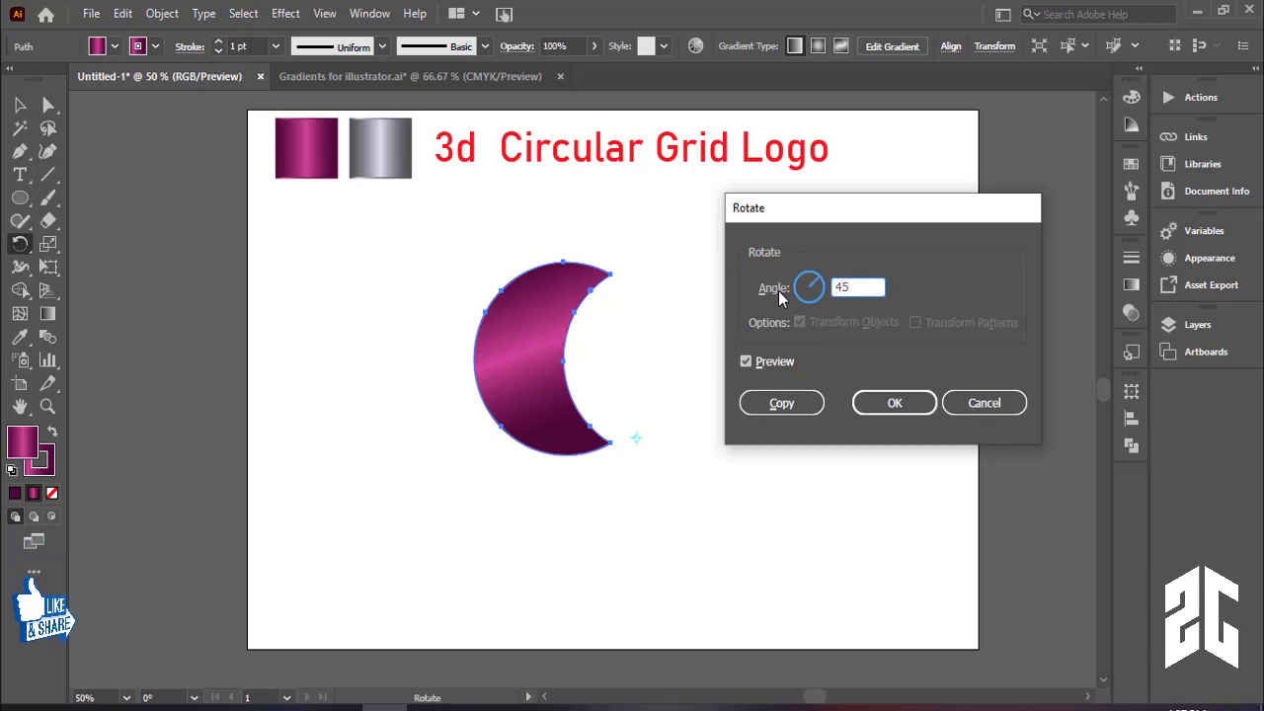
{"action": "left_click", "coordinate": [768, 361]}
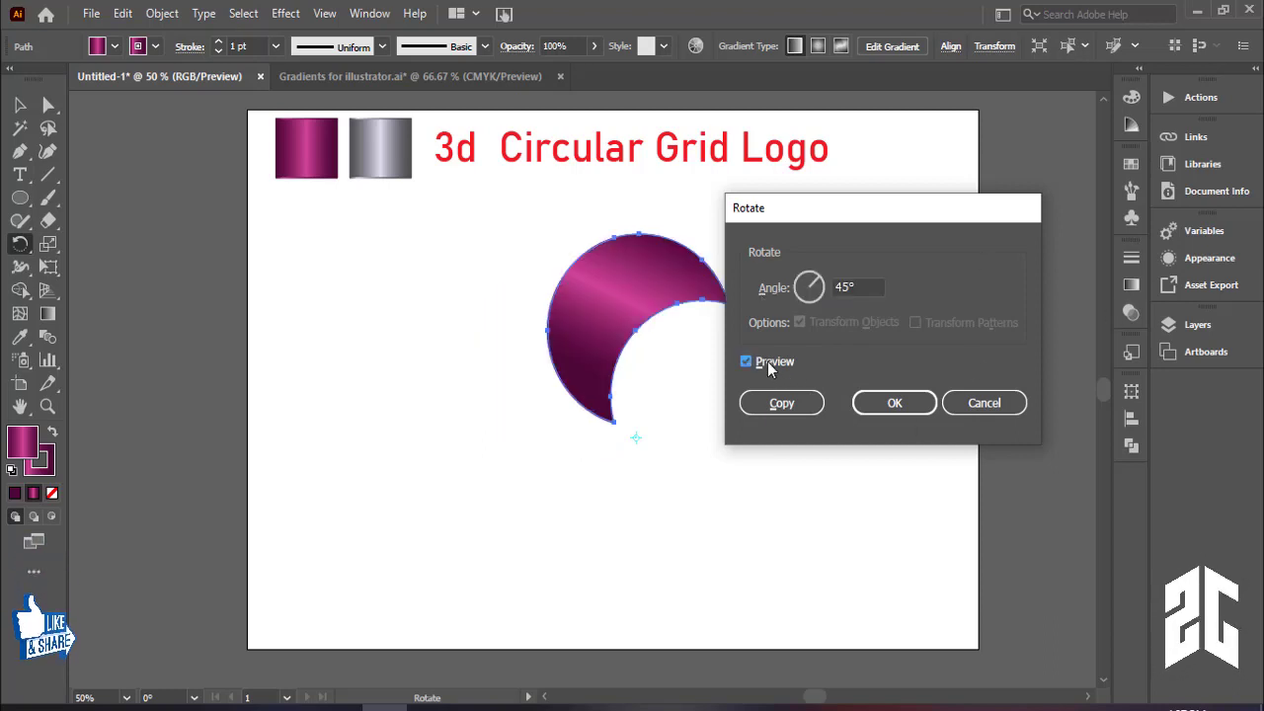
{"action": "left_click", "coordinate": [772, 405]}
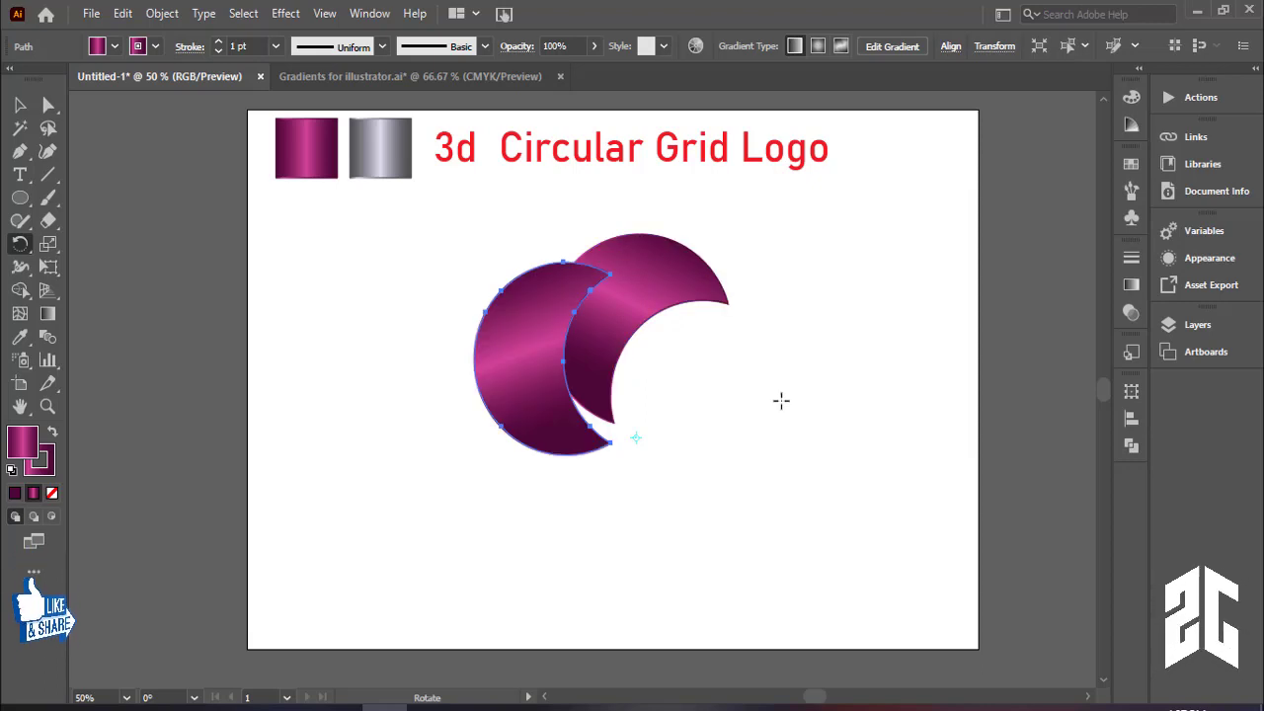
- Repeat the 45° rotate-copy with Ctrl+D to complete the swirl, then deselect
{"action": "key", "text": "ctrl"}
{"action": "key", "text": "ctrl+d"}
{"action": "key", "text": "ctrl+d"}
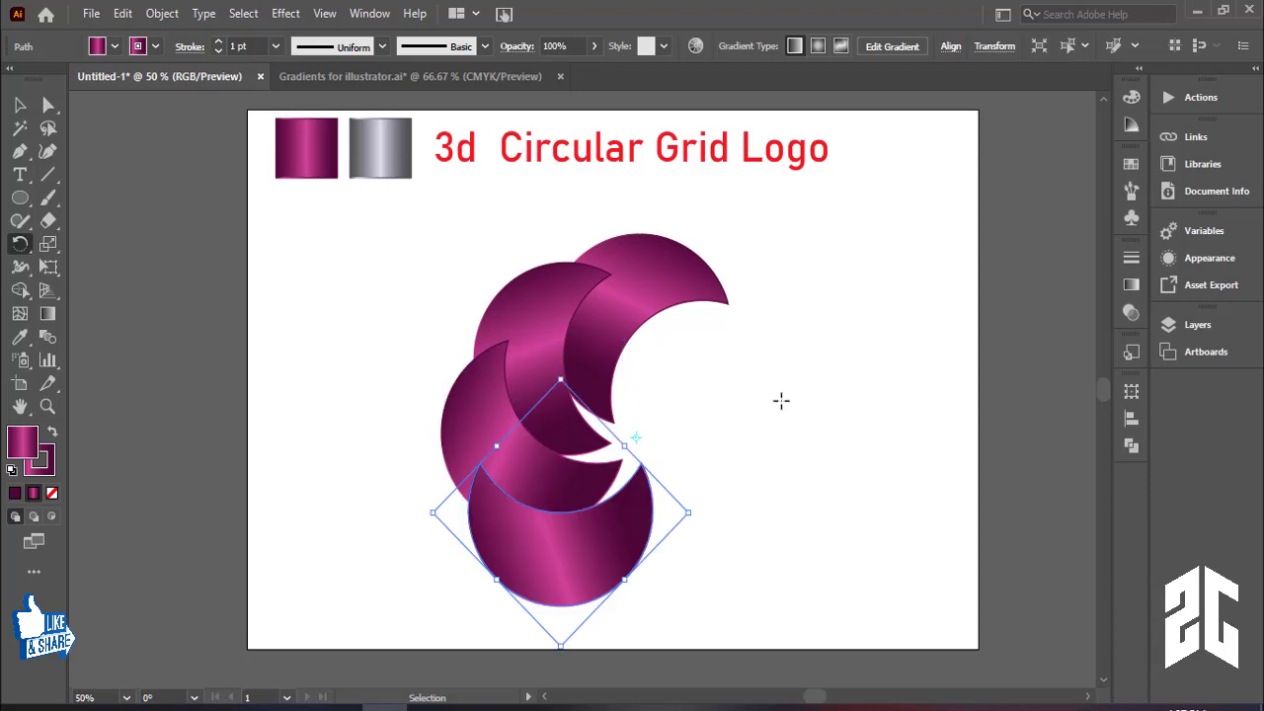
{"action": "key", "text": "ctrl+d"}
{"action": "key", "text": "ctrl+d"}
{"action": "key", "text": "ctrl+d"}
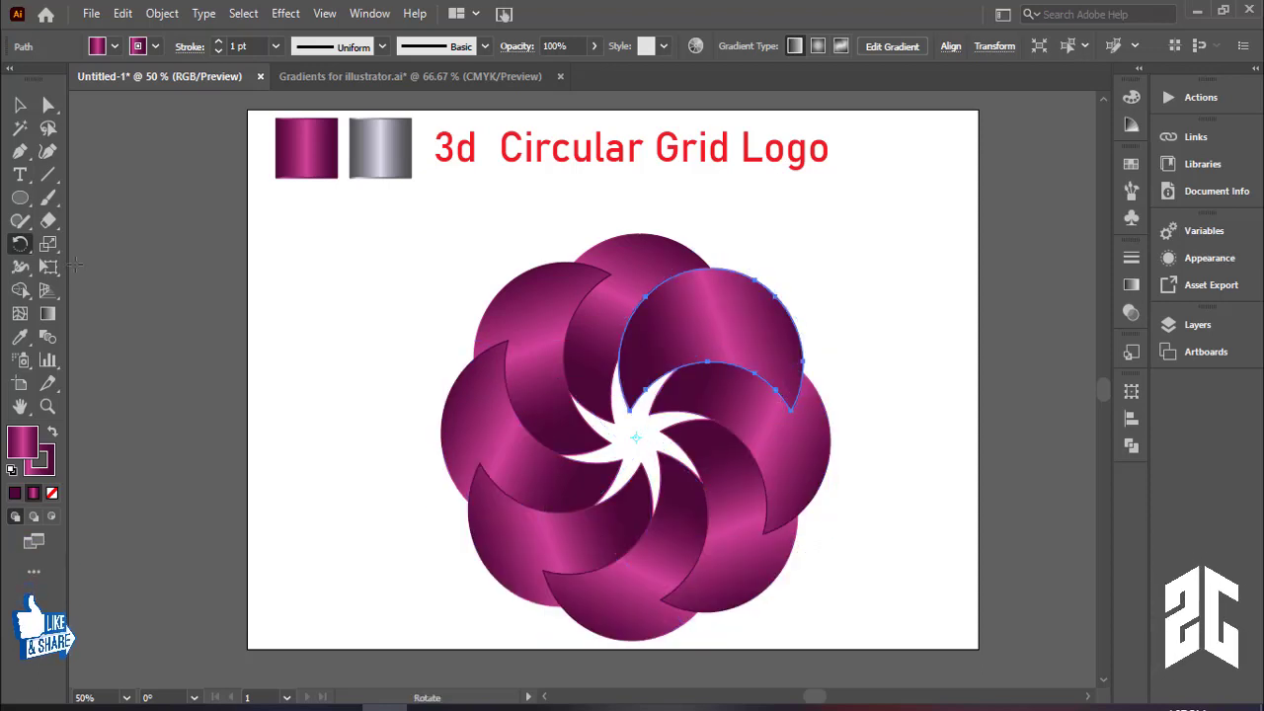
{"action": "left_click", "coordinate": [20, 105]}
{"action": "left_click", "coordinate": [865, 439]}
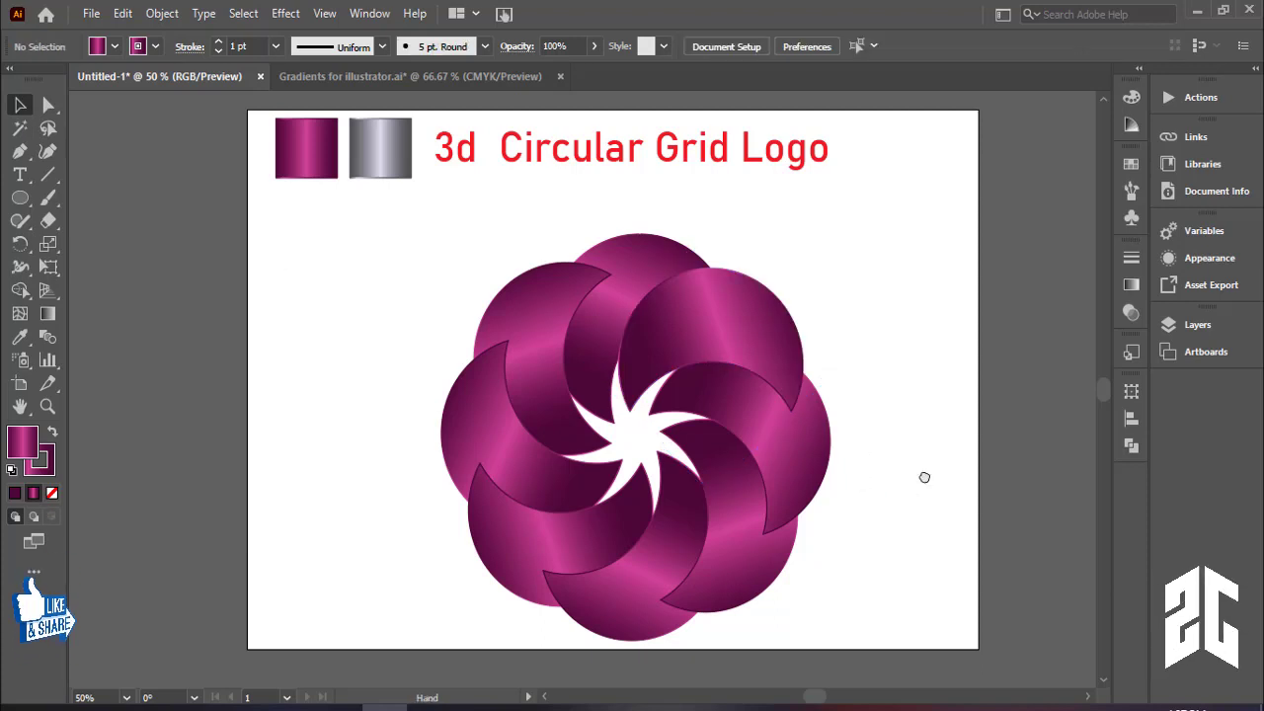
{"action": "left_click_drag", "start_coordinate": [894, 496], "coordinate": [954, 471]}
{"action": "left_click", "coordinate": [818, 517]}
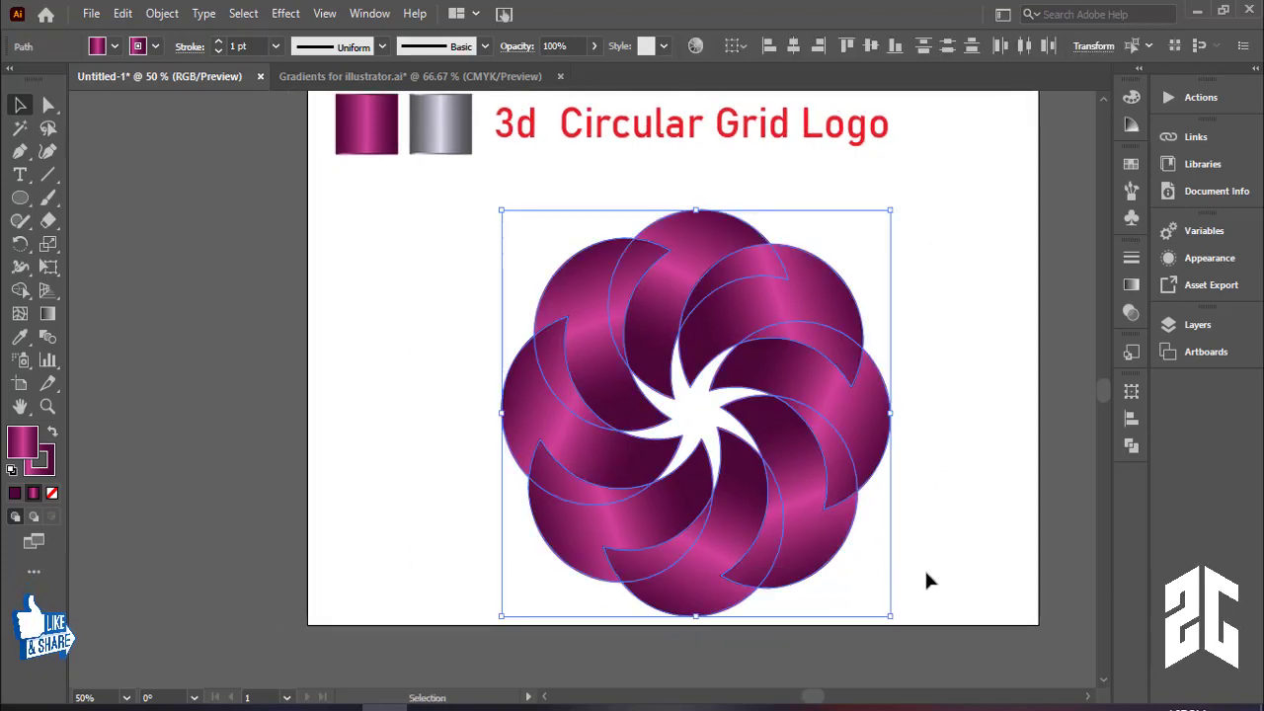
{"action": "left_click", "coordinate": [928, 435]}
{"action": "left_click_drag", "start_coordinate": [965, 387], "coordinate": [967, 402]}
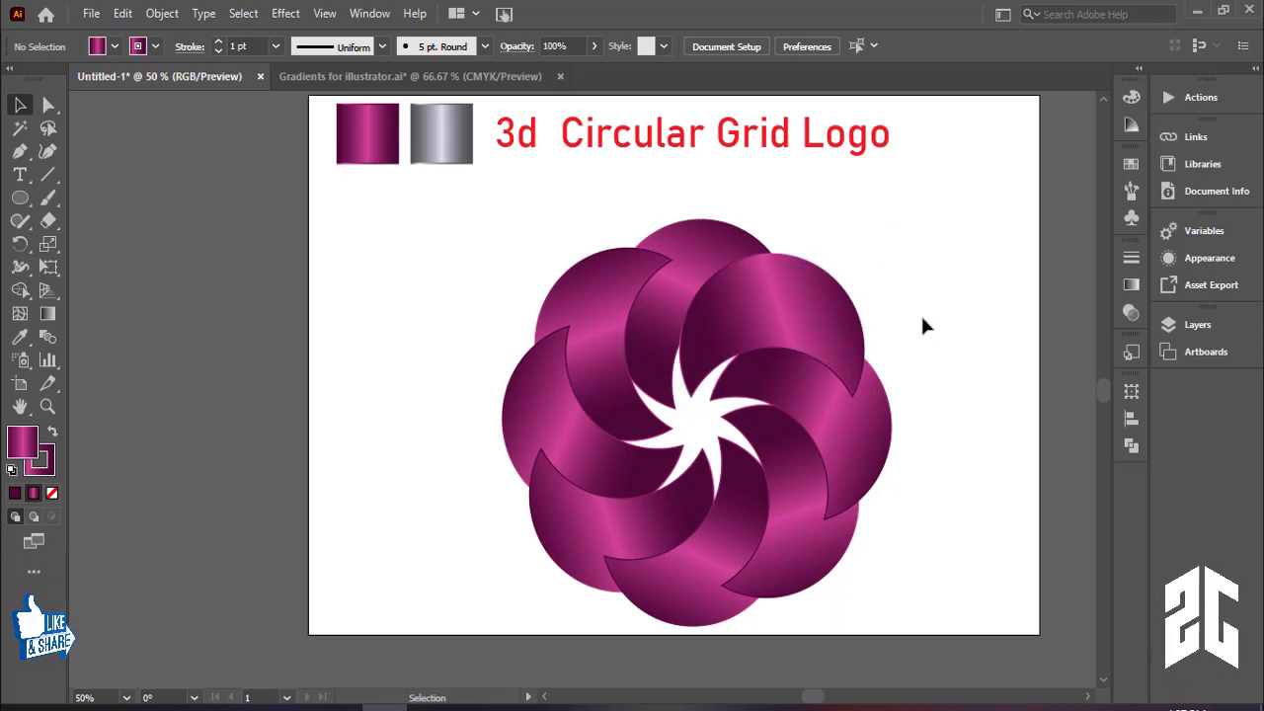
{"action": "left_click_drag", "start_coordinate": [929, 259], "coordinate": [431, 515]}
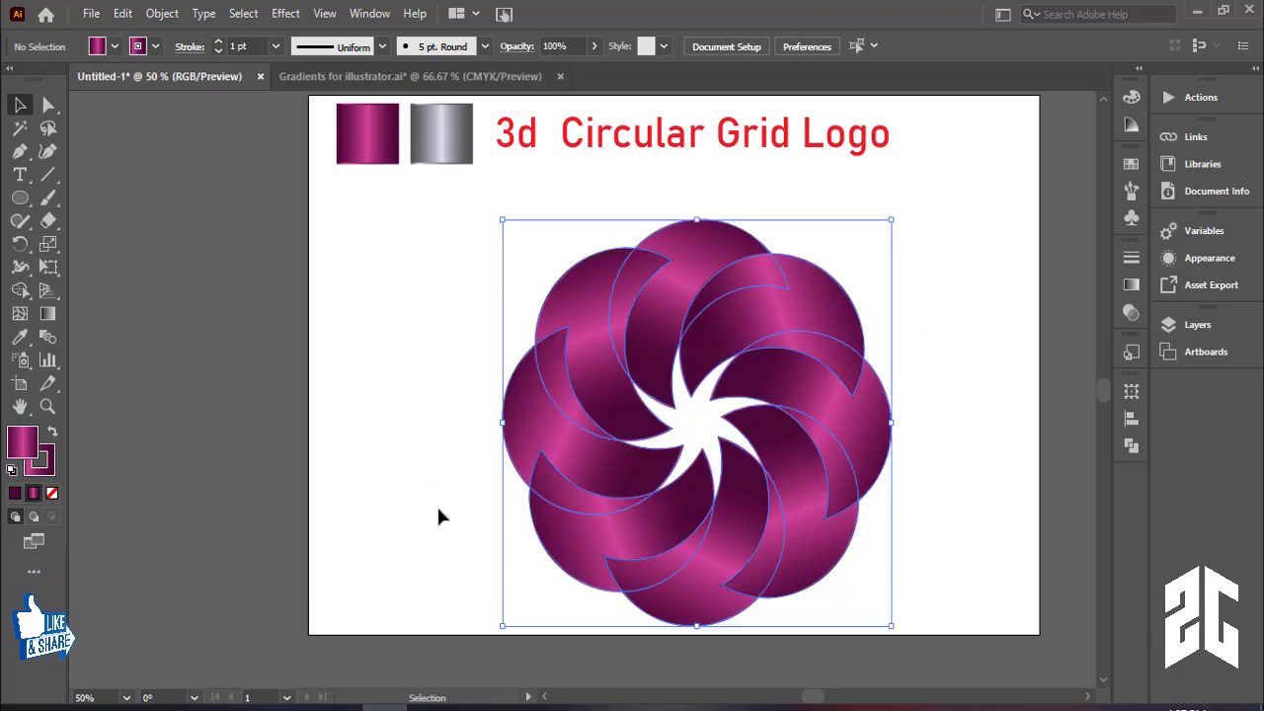
{"action": "left_click", "coordinate": [728, 395]}
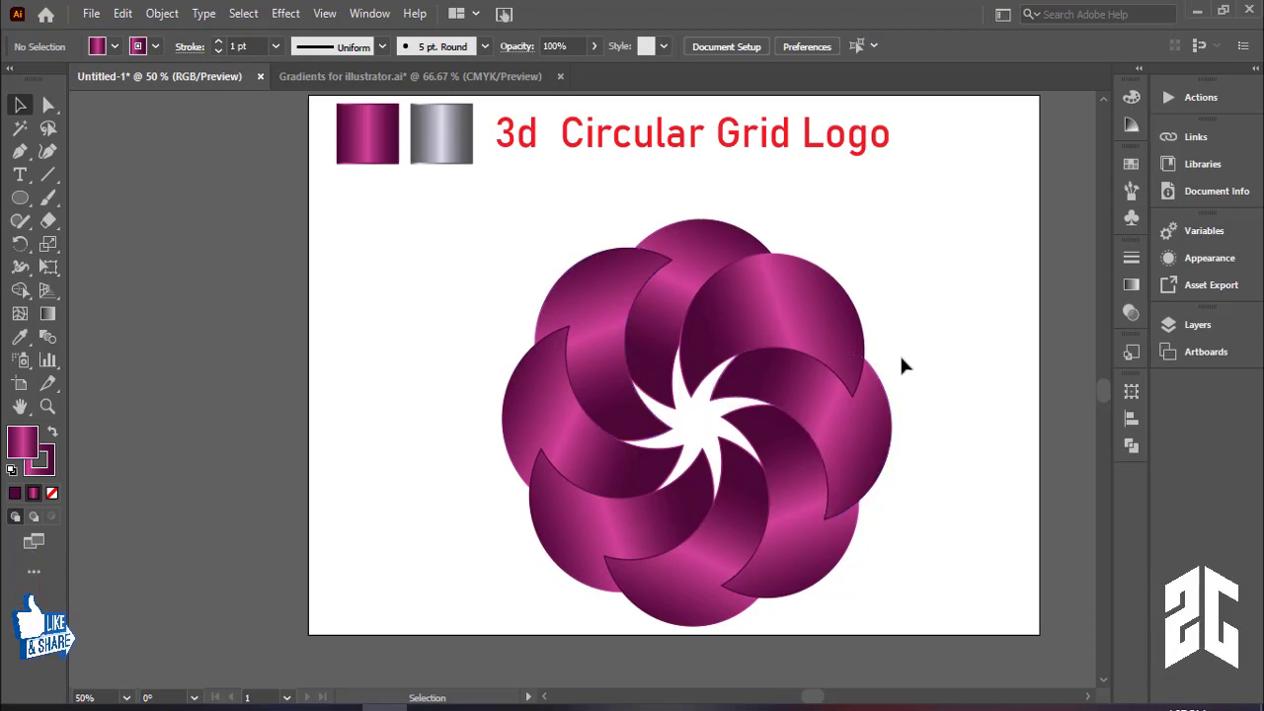
- Group all the flower crescents into one logo and move it up and left
{"action": "left_click_drag", "start_coordinate": [939, 346], "coordinate": [934, 323]}
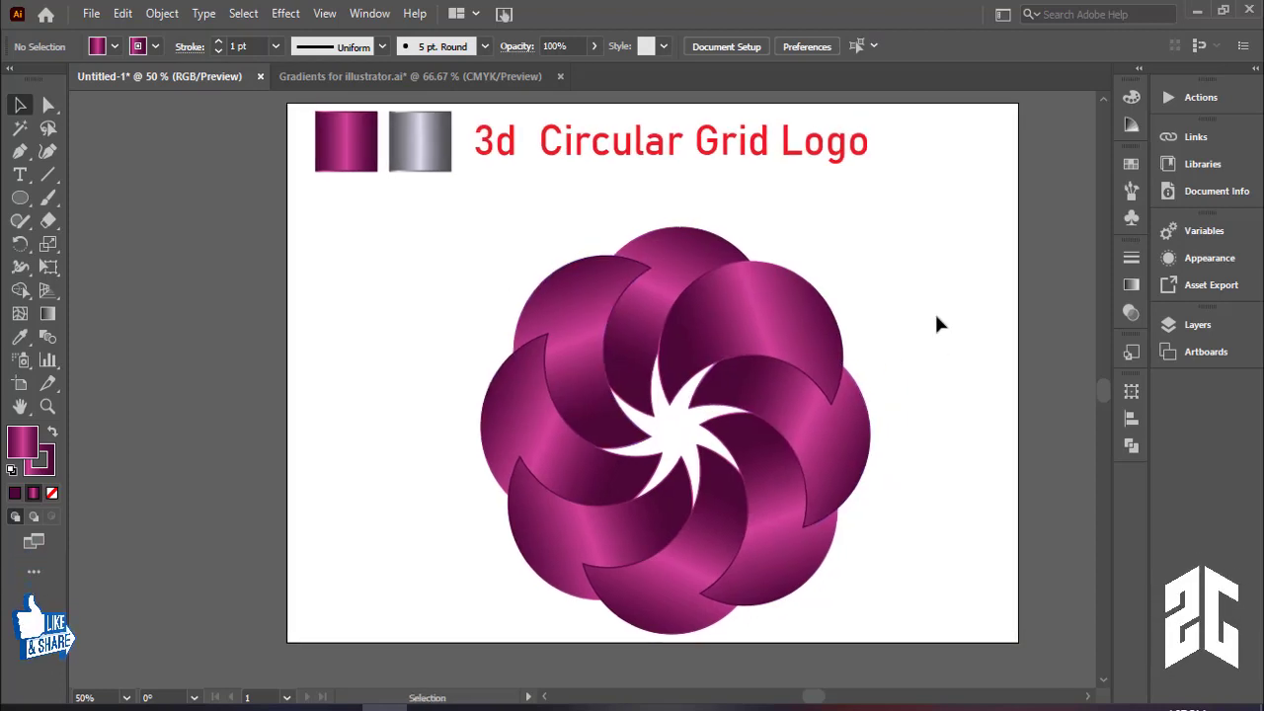
{"action": "left_click_drag", "start_coordinate": [937, 258], "coordinate": [430, 534]}
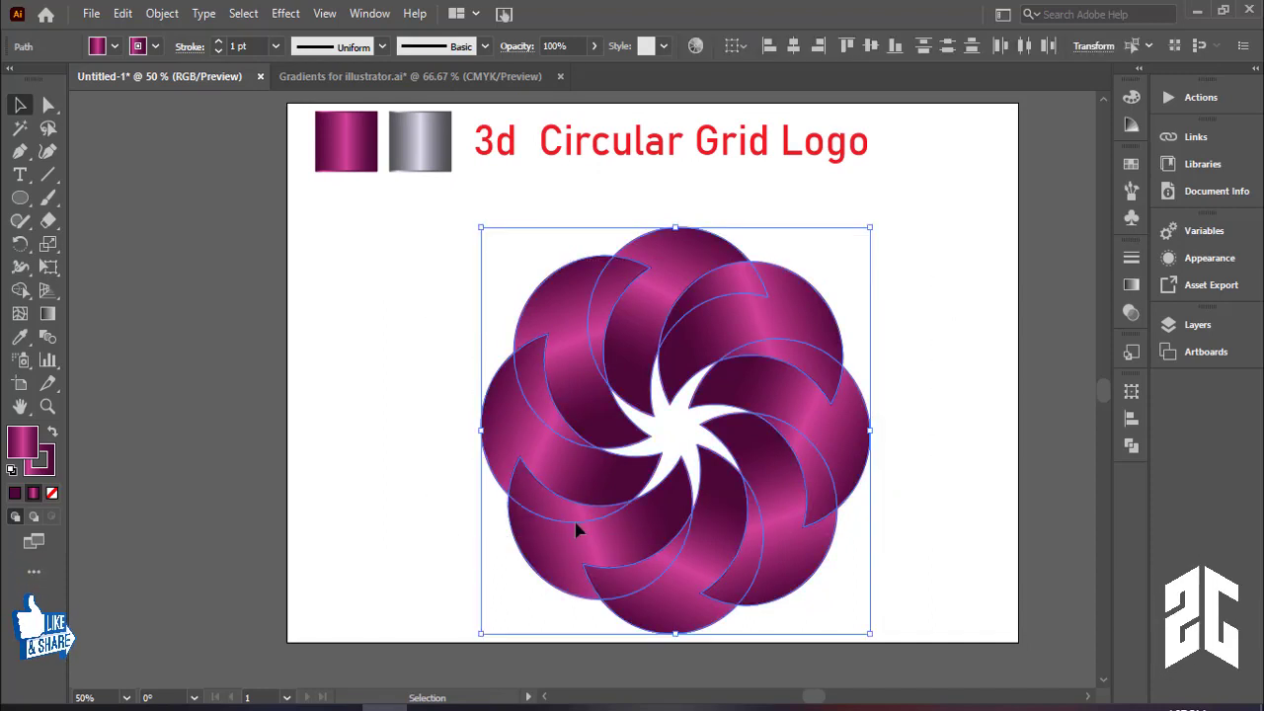
{"action": "key", "text": "a"}
{"action": "key", "text": "v"}
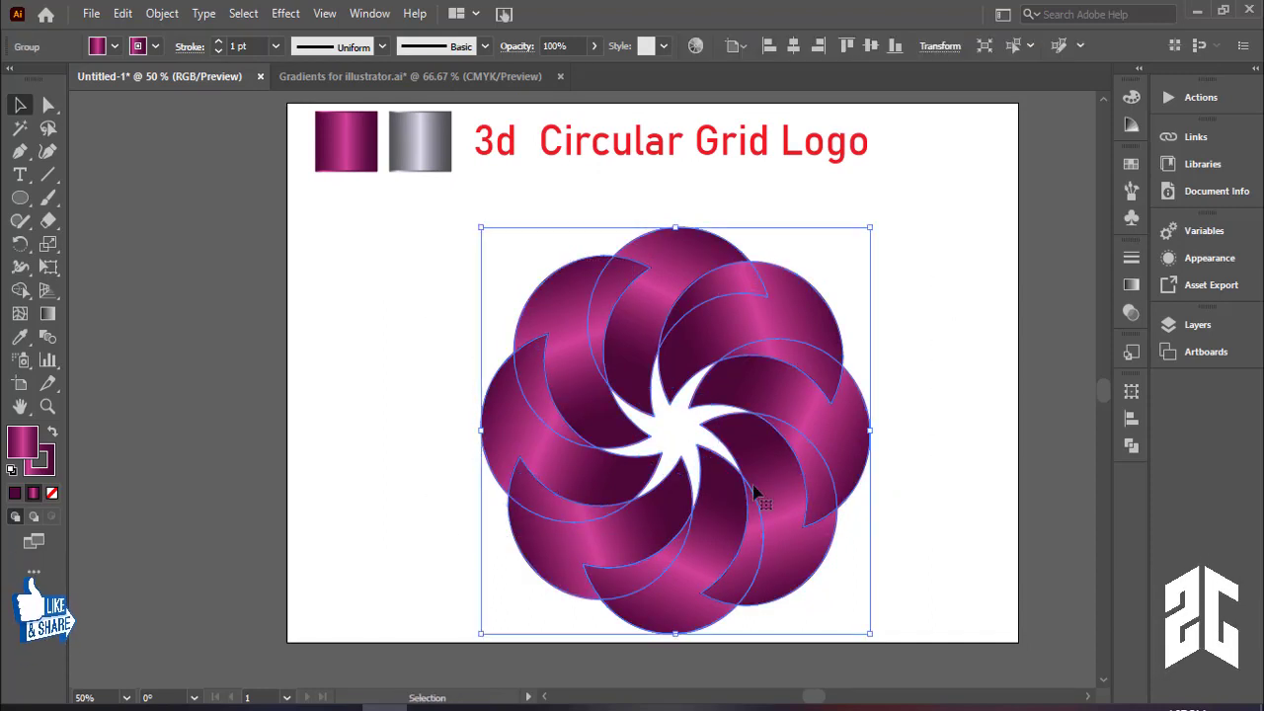
{"action": "left_click_drag", "start_coordinate": [819, 401], "coordinate": [892, 294]}
{"action": "left_click", "coordinate": [892, 294]}
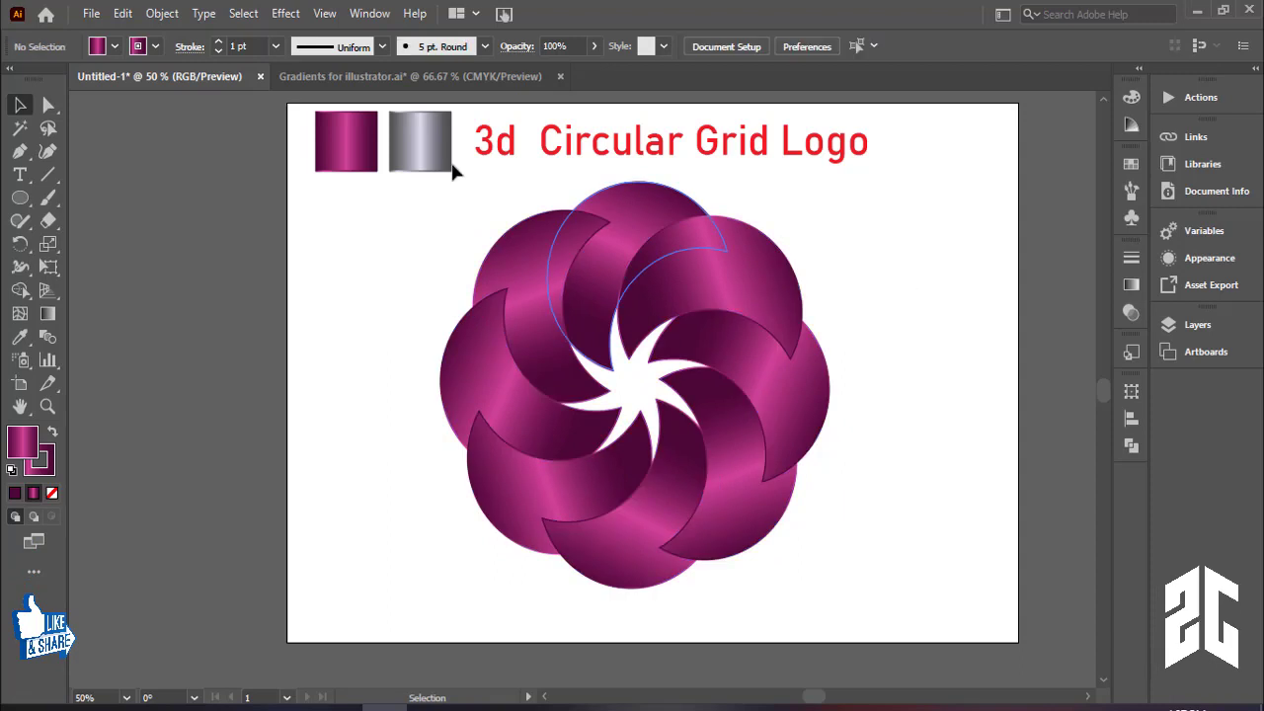
- Ungroup the pair of gradient swatches so the grey swatch can be selected alone
{"action": "left_click", "coordinate": [427, 148]}
{"action": "right_click", "coordinate": [429, 151]}
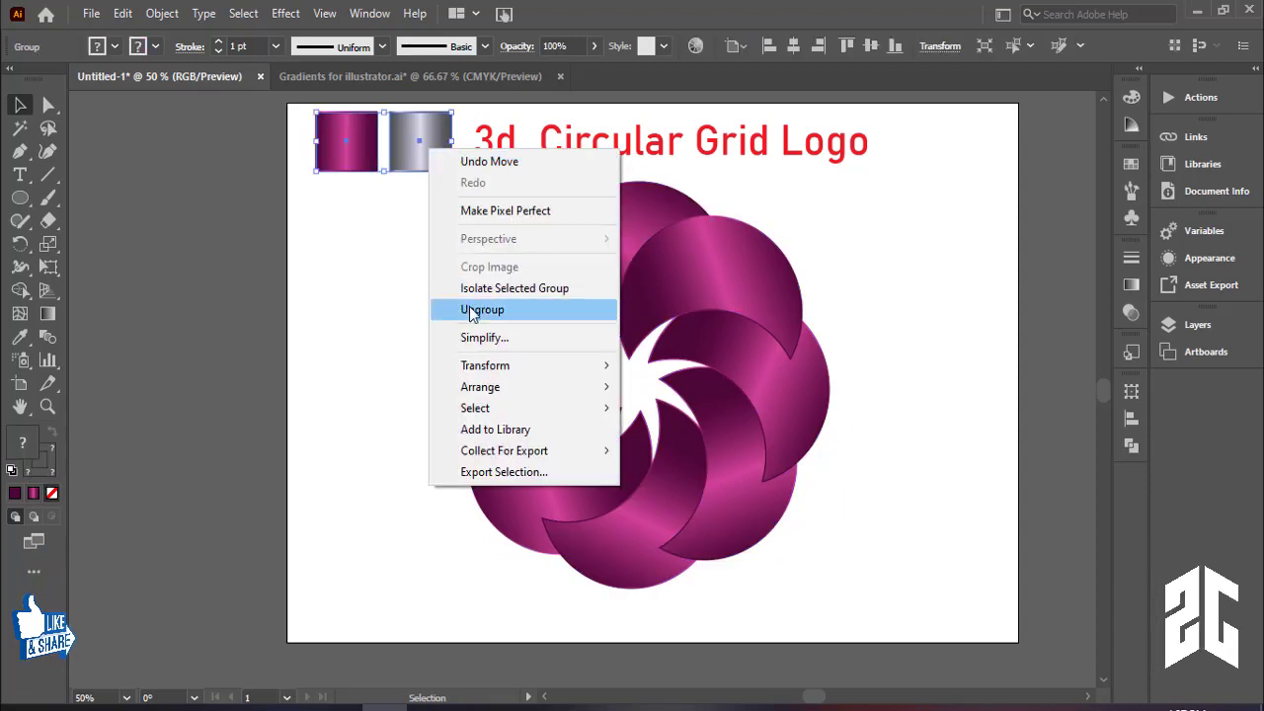
{"action": "left_click", "coordinate": [482, 310]}
{"action": "left_click", "coordinate": [362, 271]}
{"action": "left_click", "coordinate": [428, 156]}
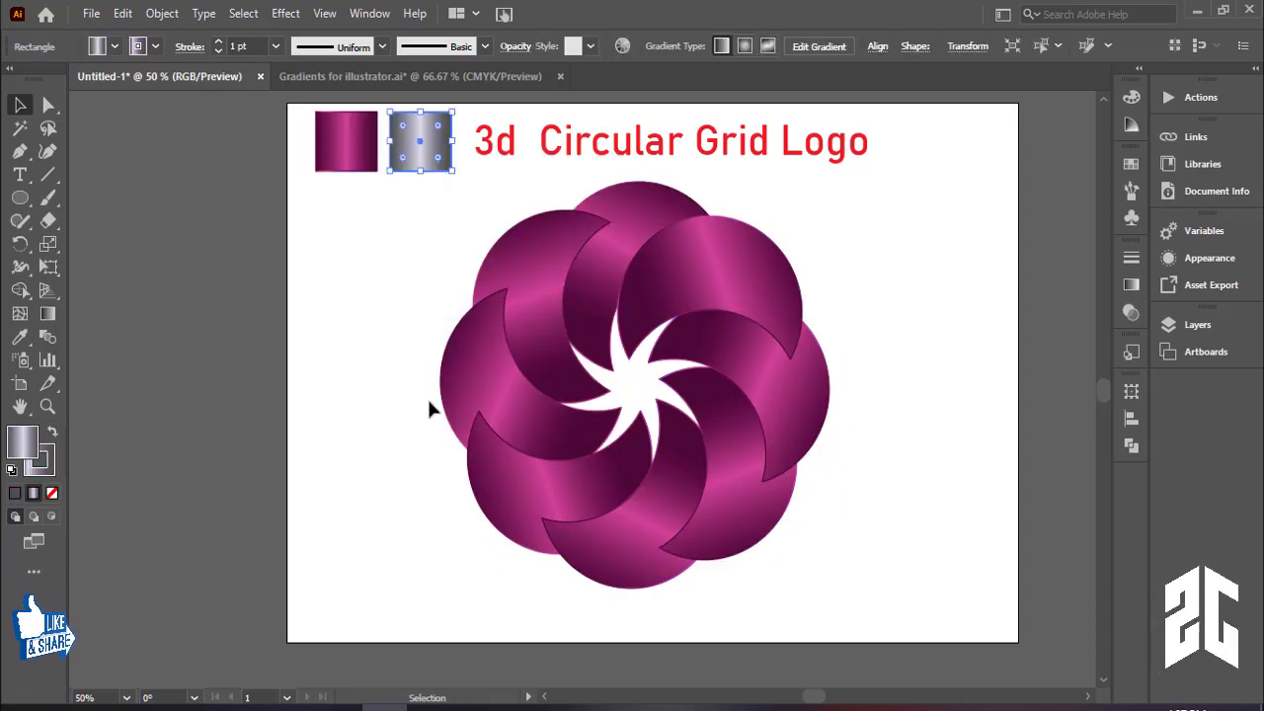
- Scale the flower logo down slightly and reposition it beneath the title
{"action": "left_click", "coordinate": [728, 474]}
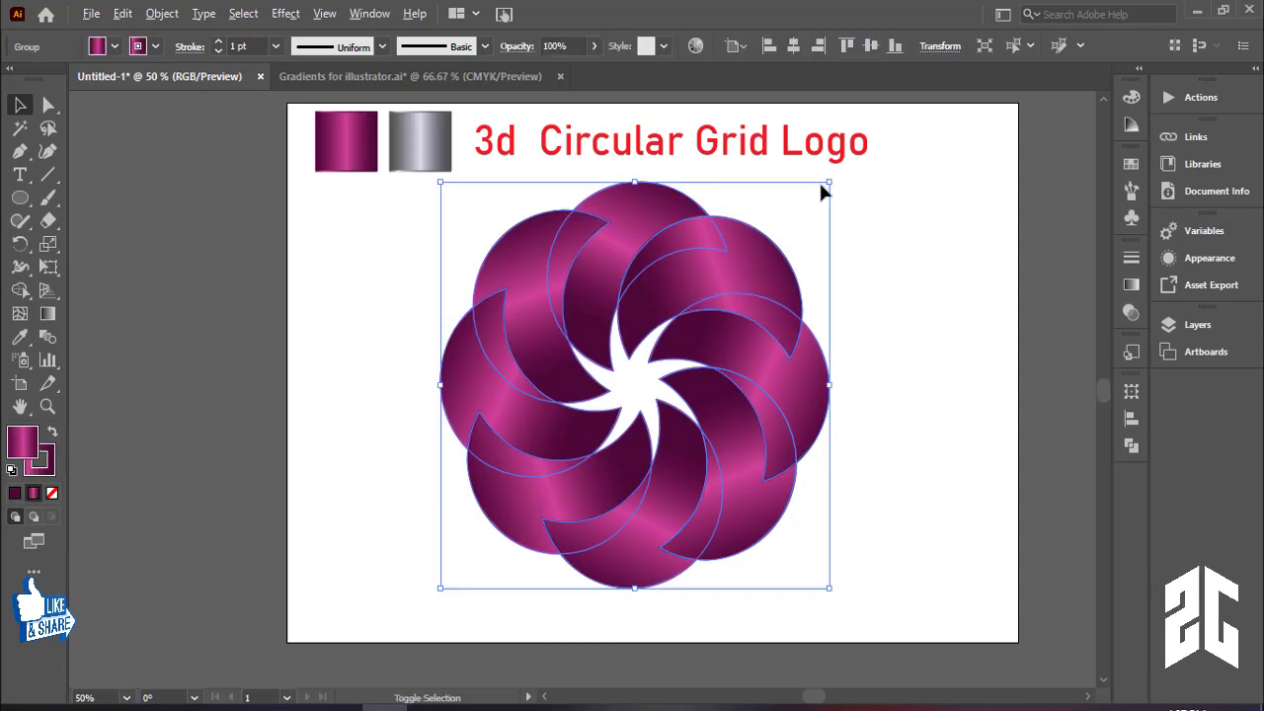
{"action": "left_click_drag", "start_coordinate": [819, 180], "coordinate": [811, 207]}
{"action": "left_click_drag", "start_coordinate": [749, 275], "coordinate": [761, 245]}
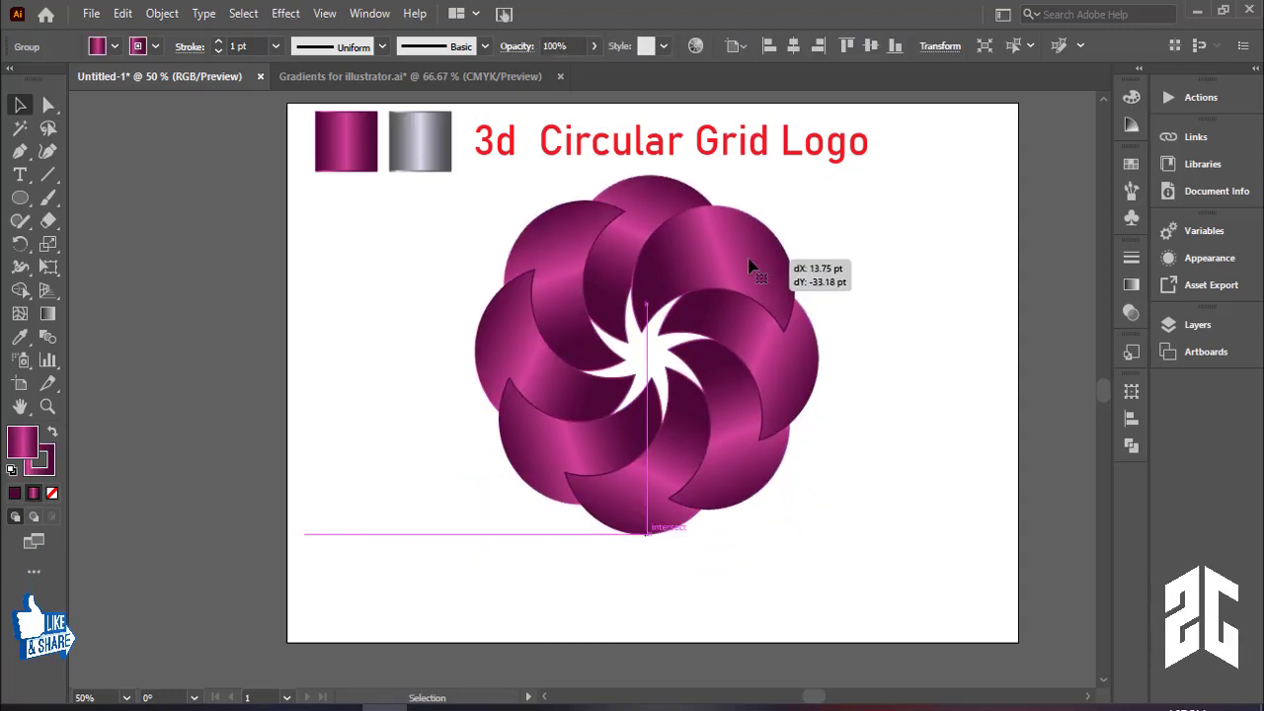
{"action": "left_click", "coordinate": [869, 358]}
{"action": "scroll", "coordinate": [892, 401], "scroll_direction": "down", "scroll_amount": 1}
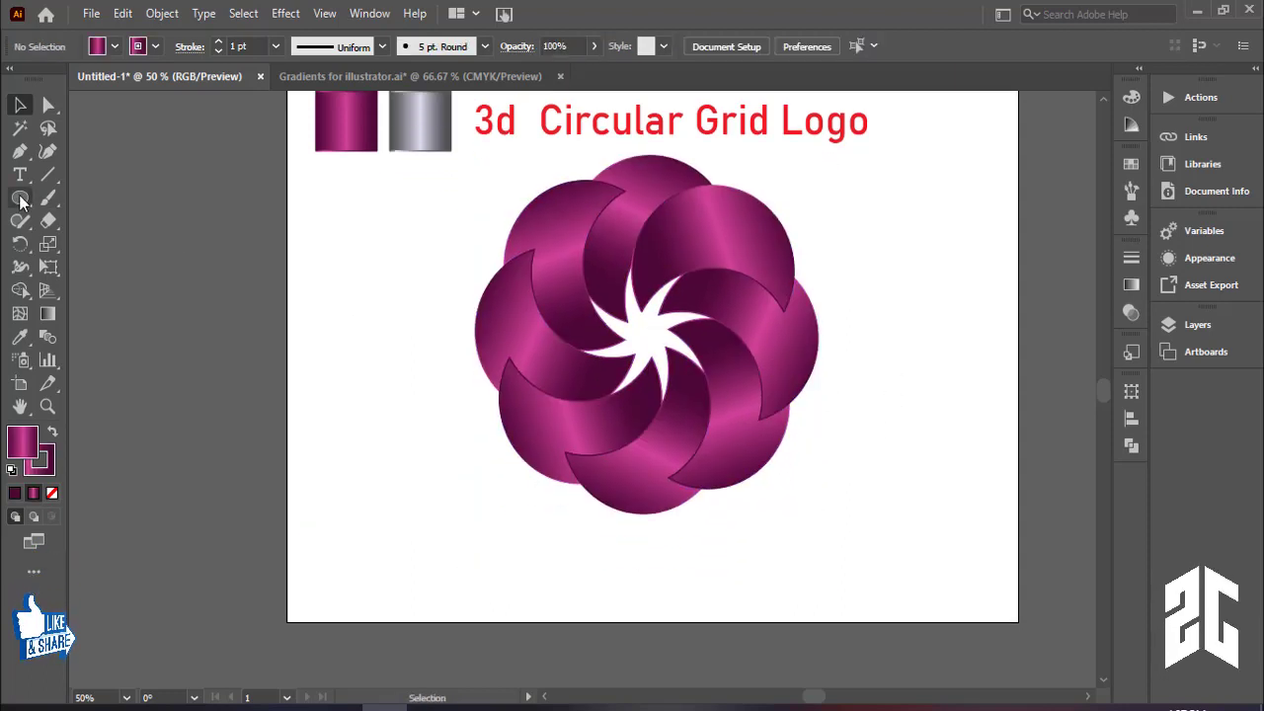
- Draw a flat black-filled ellipse below the flower logo
{"action": "left_click", "coordinate": [22, 201]}
{"action": "left_click", "coordinate": [114, 46]}
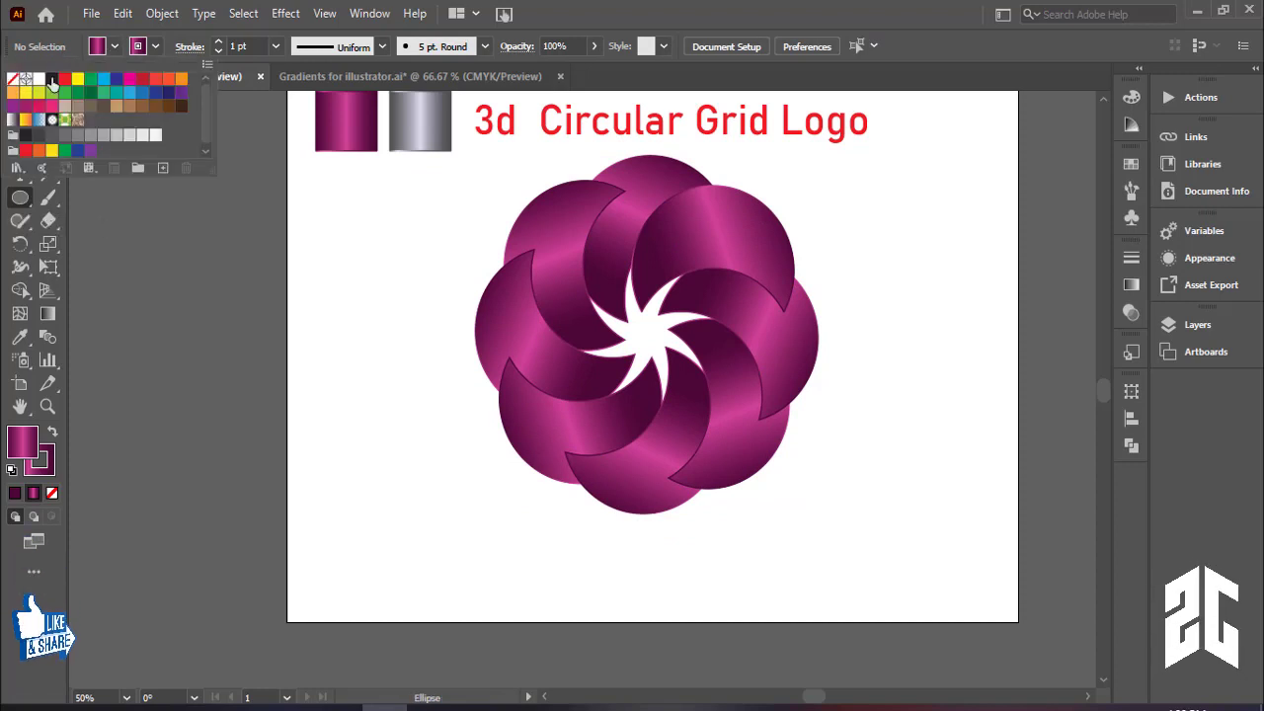
{"action": "left_click", "coordinate": [52, 79]}
{"action": "left_click", "coordinate": [584, 538]}
{"action": "mouse_move", "coordinate": [539, 546]}
{"action": "left_mouse_down"}
{"action": "mouse_move", "coordinate": [768, 598]}
{"action": "mouse_move", "coordinate": [718, 559]}
{"action": "left_mouse_up"}
{"action": "left_click", "coordinate": [19, 105]}
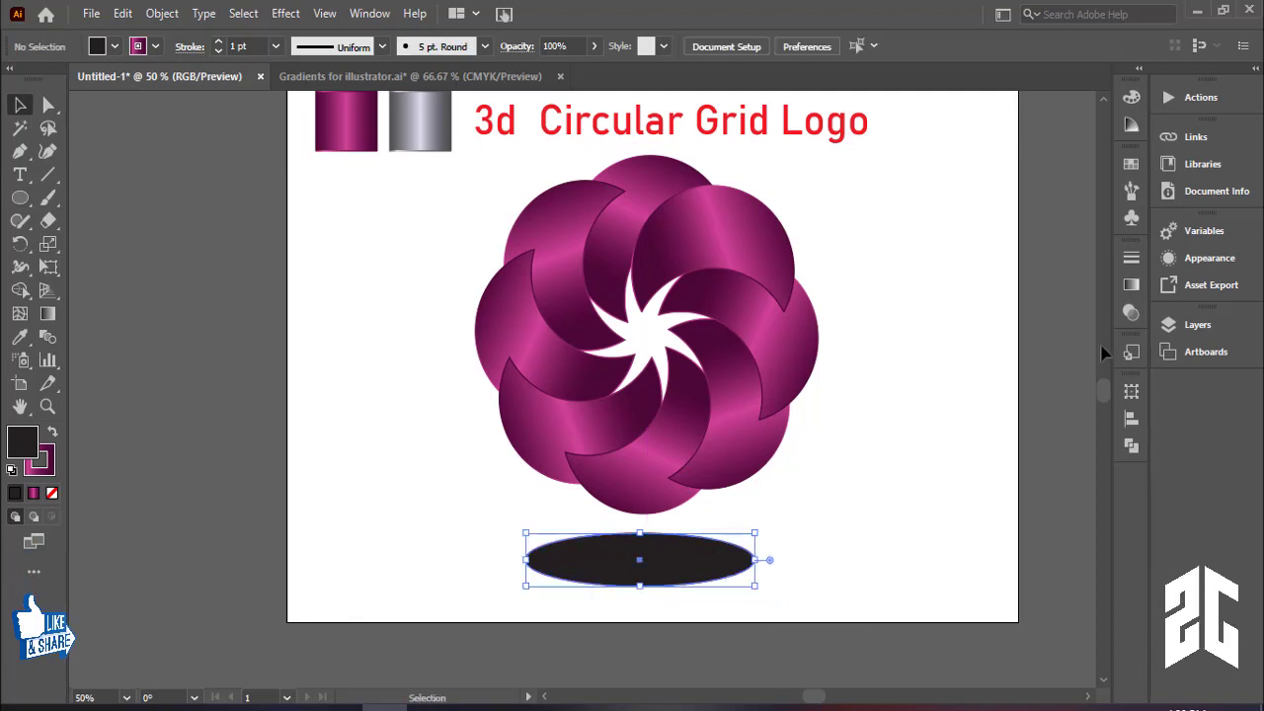
- Apply a Stylize Feather effect with a 26 pt radius to the ellipse
{"action": "left_click", "coordinate": [1192, 263]}
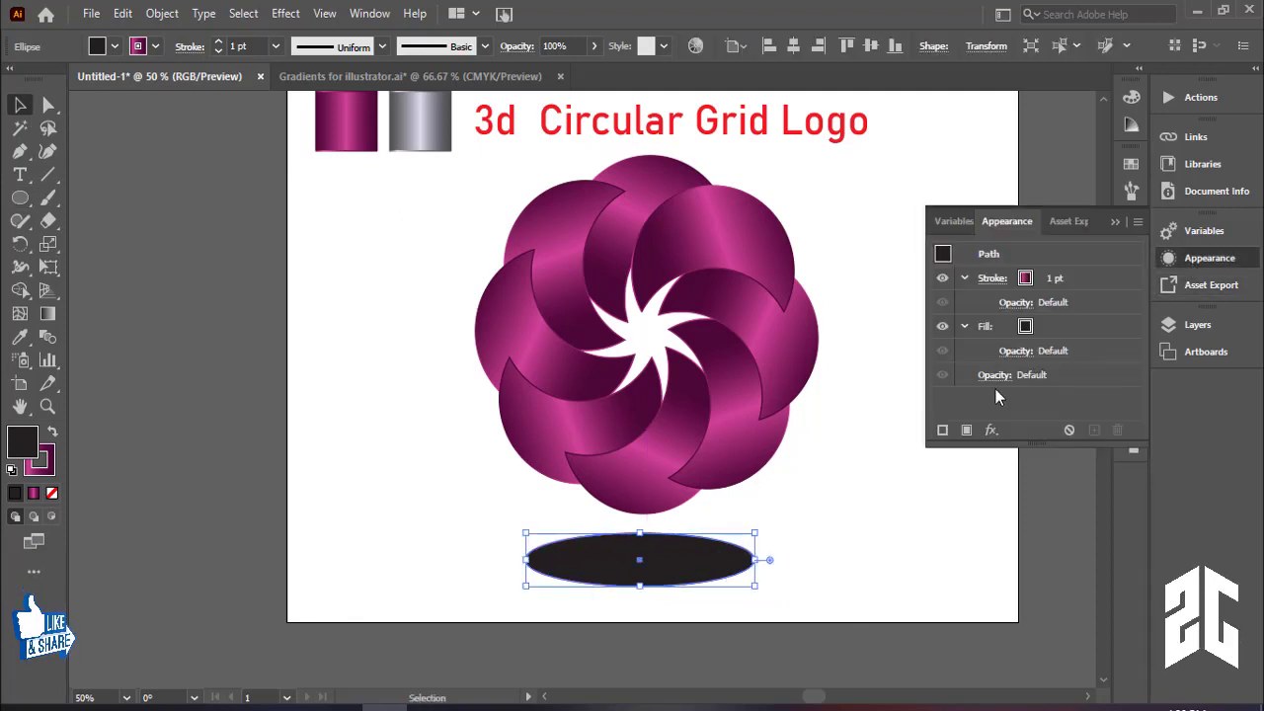
{"action": "left_click", "coordinate": [992, 431]}
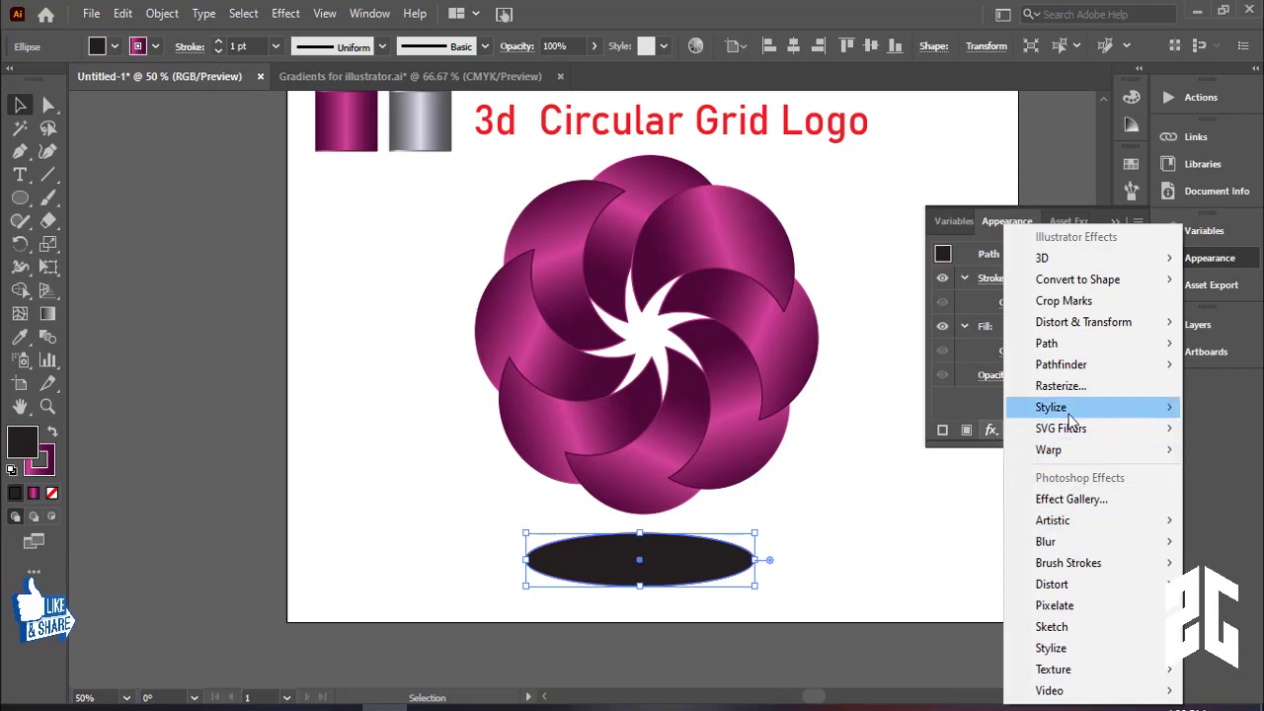
{"action": "mouse_move", "coordinate": [1051, 407]}
{"action": "left_click", "coordinate": [901, 428]}
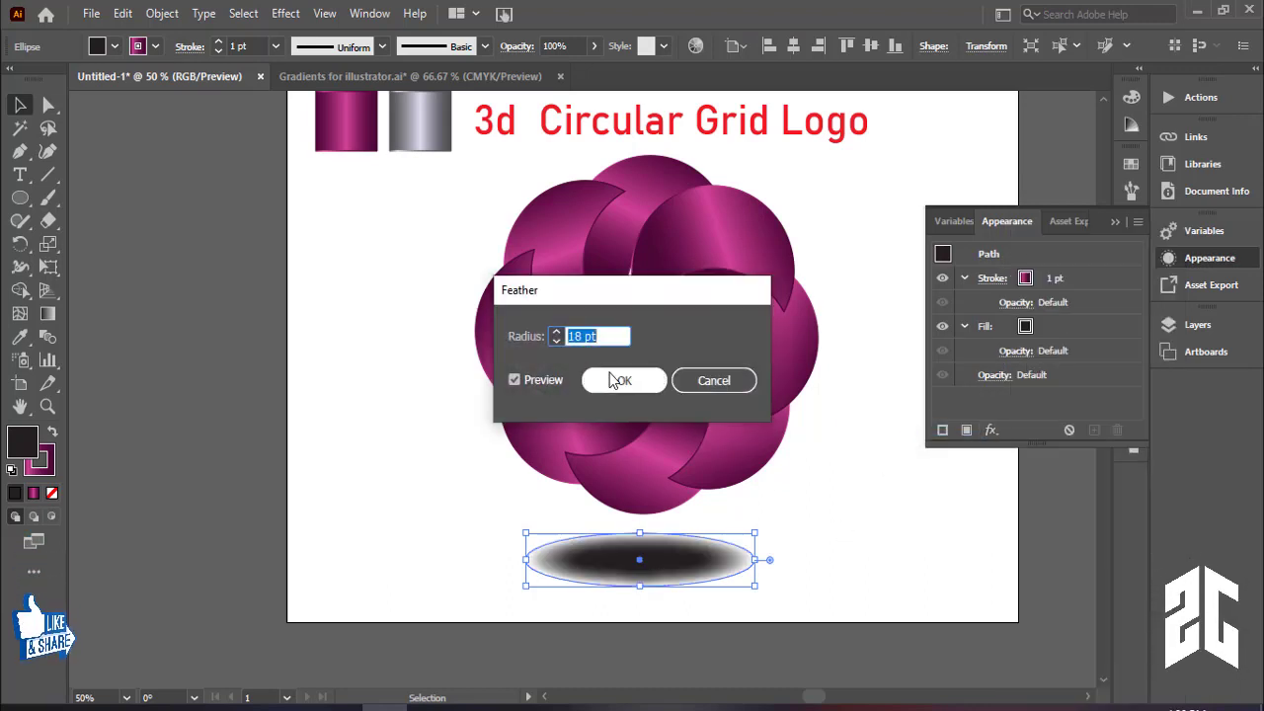
{"action": "key", "text": "Up"}
{"action": "key", "text": "Up"}
{"action": "key", "text": "Up"}
{"action": "key", "text": "Up"}
{"action": "key", "text": "Up"}
{"action": "key", "text": "Up"}
{"action": "key", "text": "Up"}
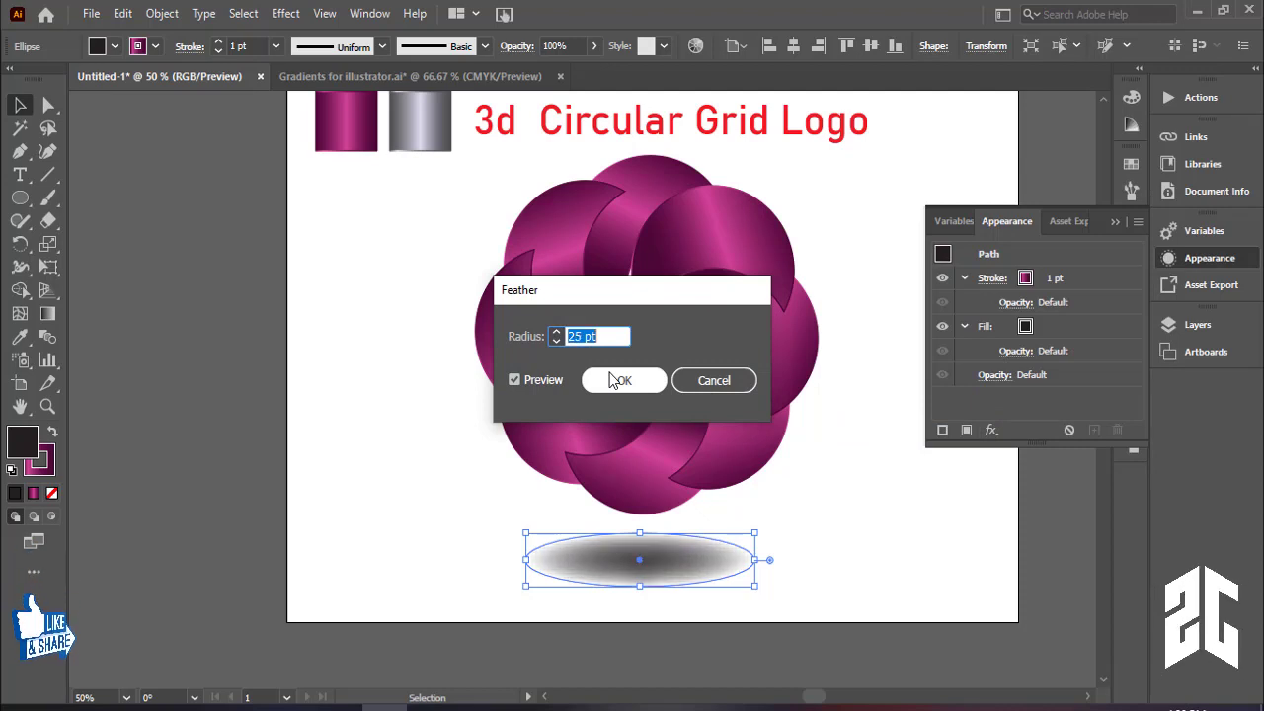
{"action": "key", "text": "Up"}
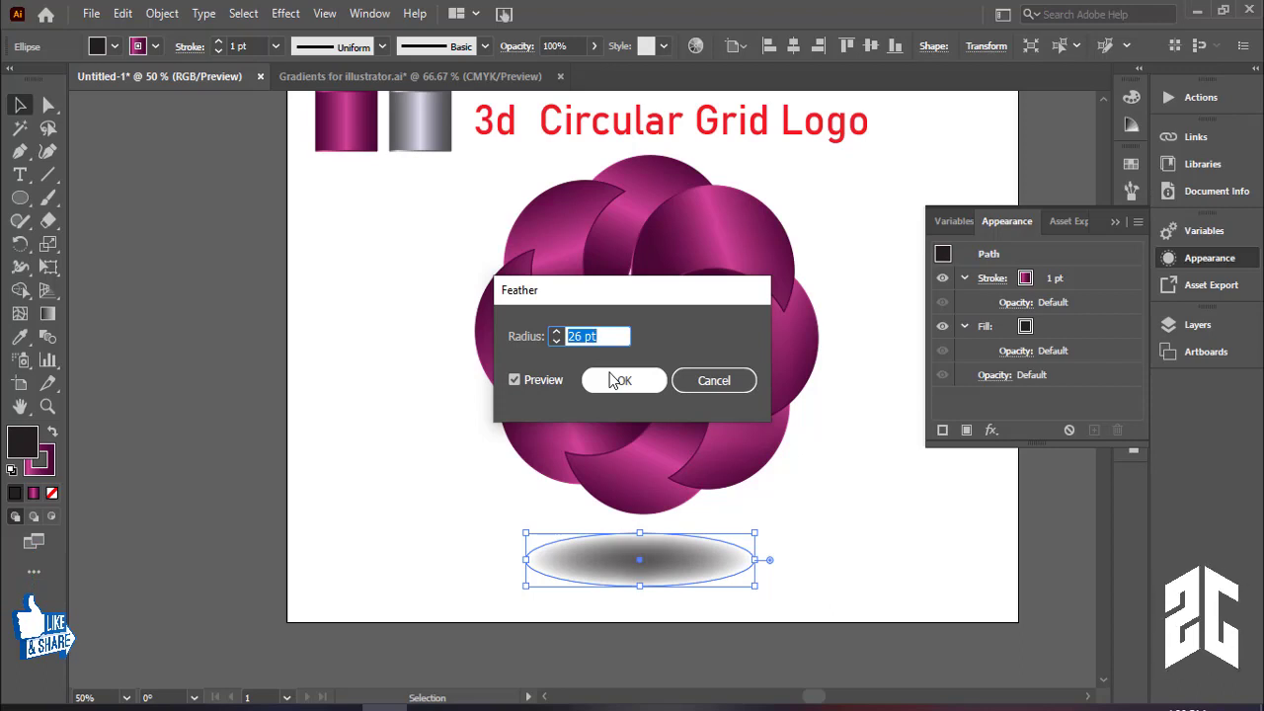
{"action": "left_click", "coordinate": [620, 380]}
{"action": "left_click", "coordinate": [847, 536]}
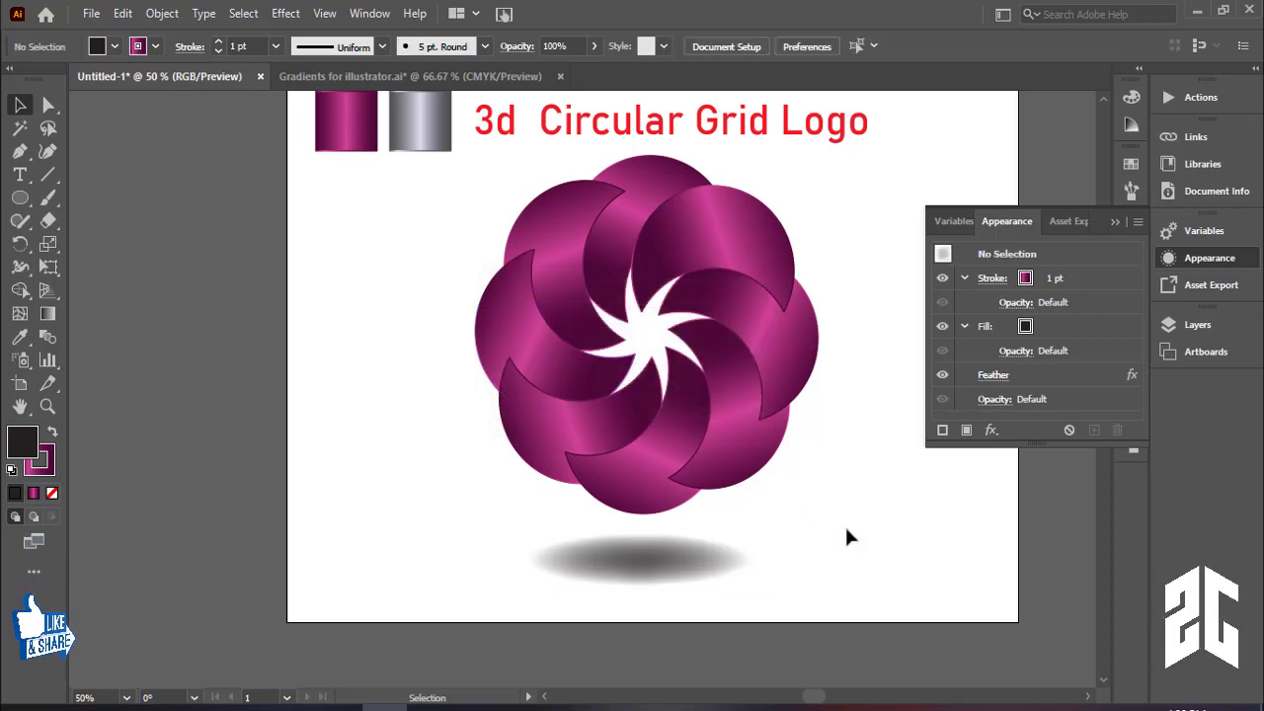
- Nudge the shadow ellipse slightly upward under the flower
{"action": "left_click_drag", "start_coordinate": [860, 517], "coordinate": [824, 522]}
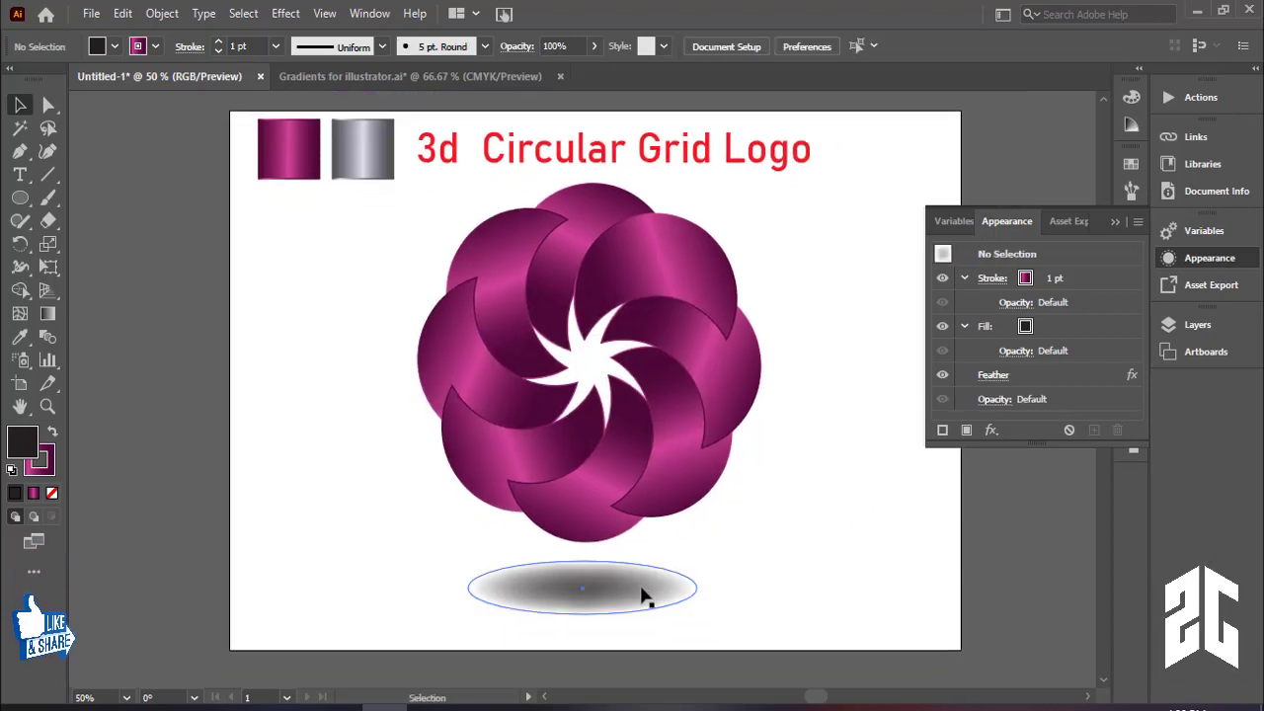
{"action": "left_click_drag", "start_coordinate": [642, 596], "coordinate": [647, 587]}
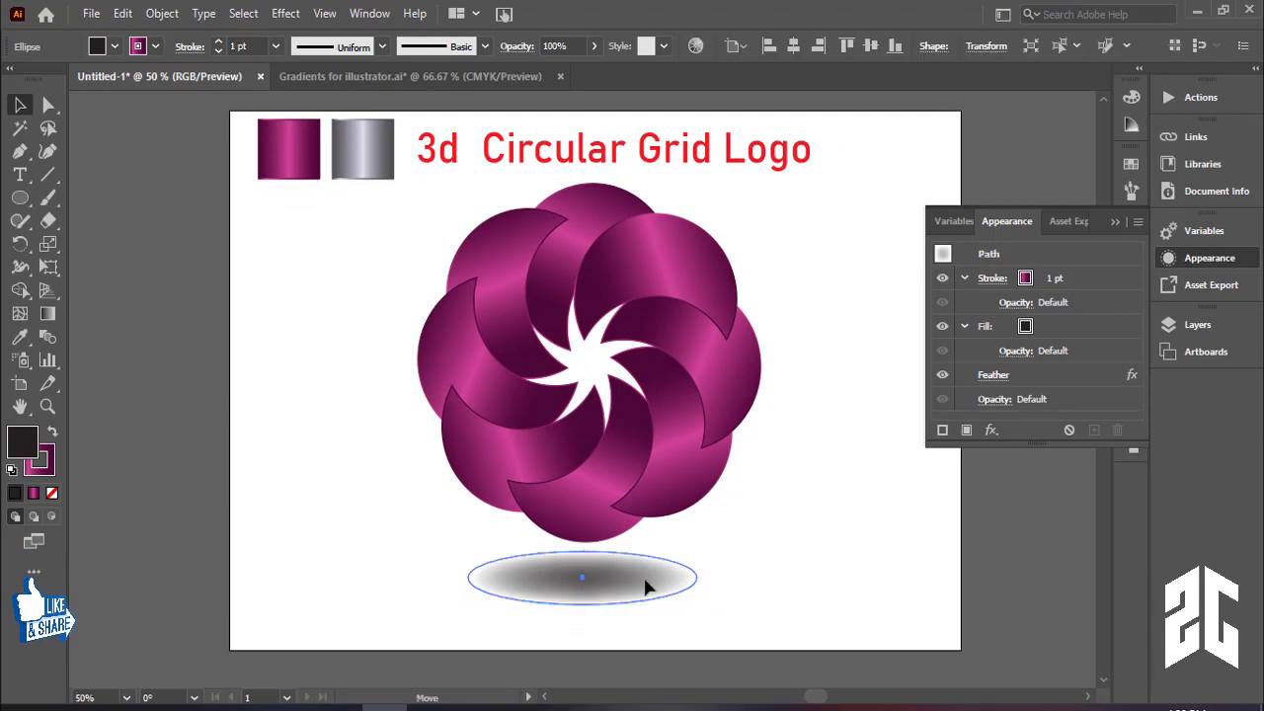
{"action": "left_click", "coordinate": [742, 533]}
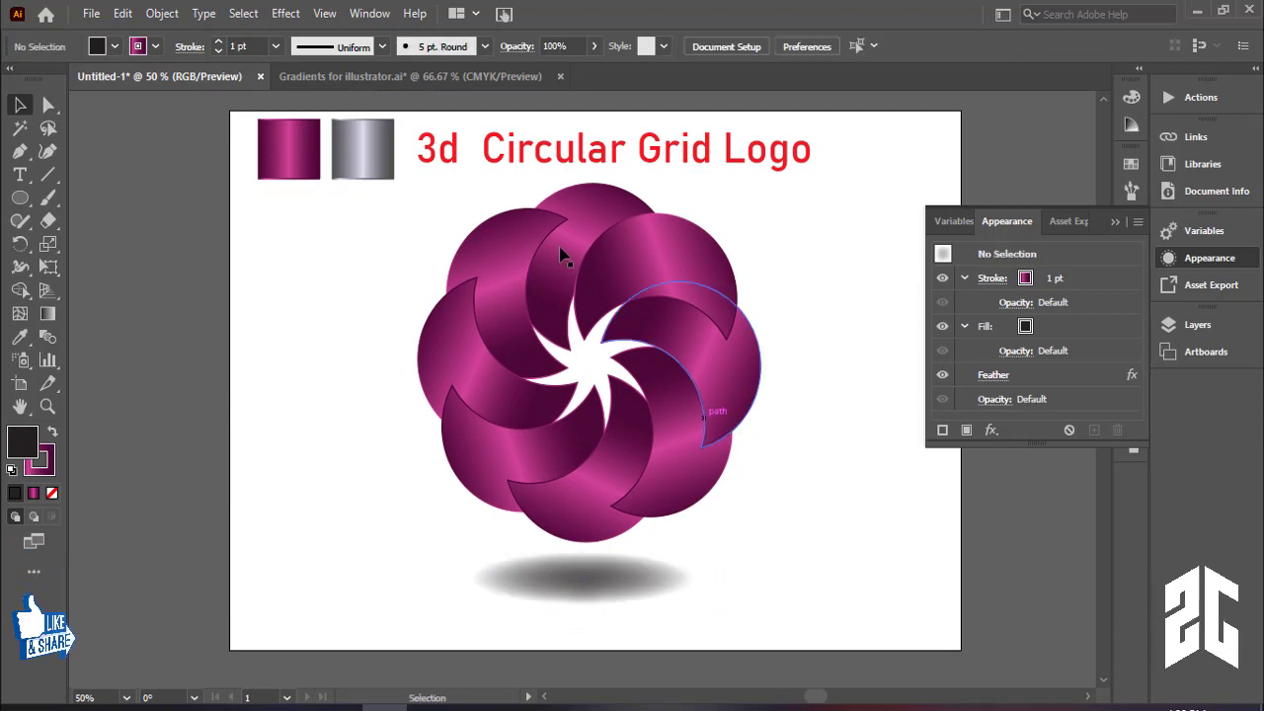
{"action": "left_click", "coordinate": [739, 344]}
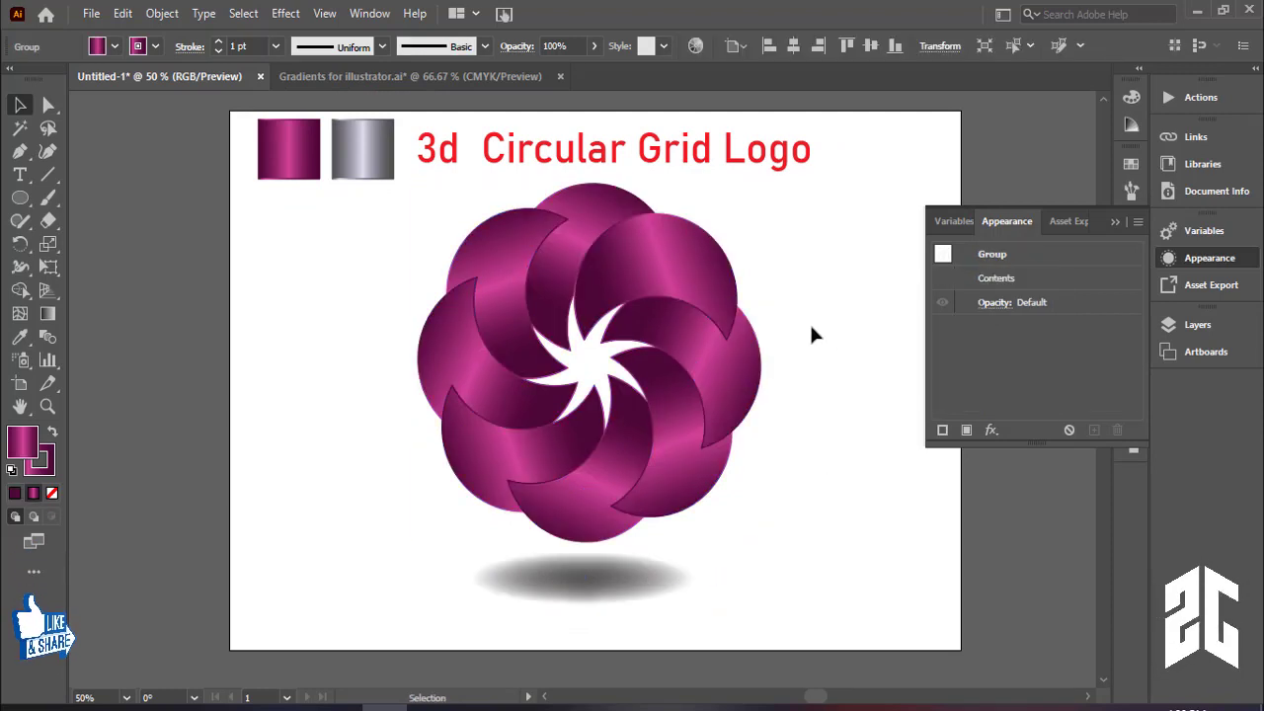
{"action": "left_click", "coordinate": [811, 336]}
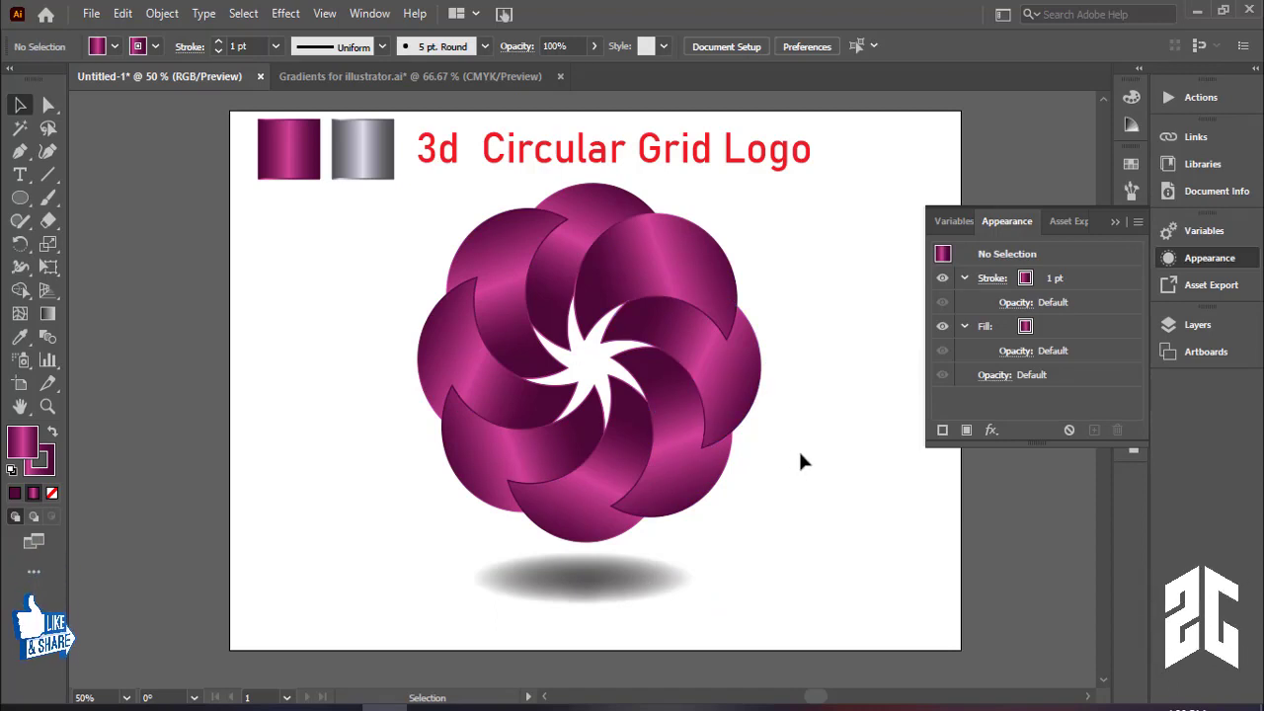
- Align the silver gradient rectangle to the artboard's left and top edges
{"action": "left_click", "coordinate": [356, 150]}
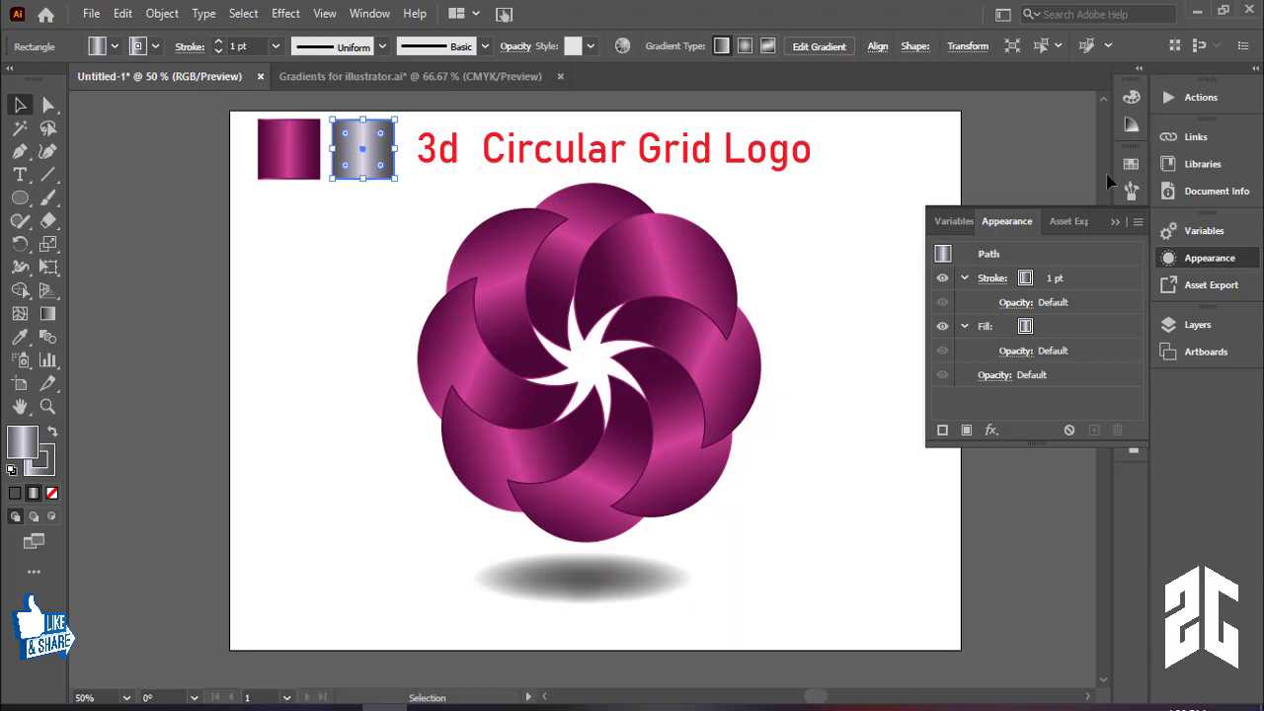
{"action": "left_click", "coordinate": [877, 76]}
{"action": "left_click", "coordinate": [880, 47]}
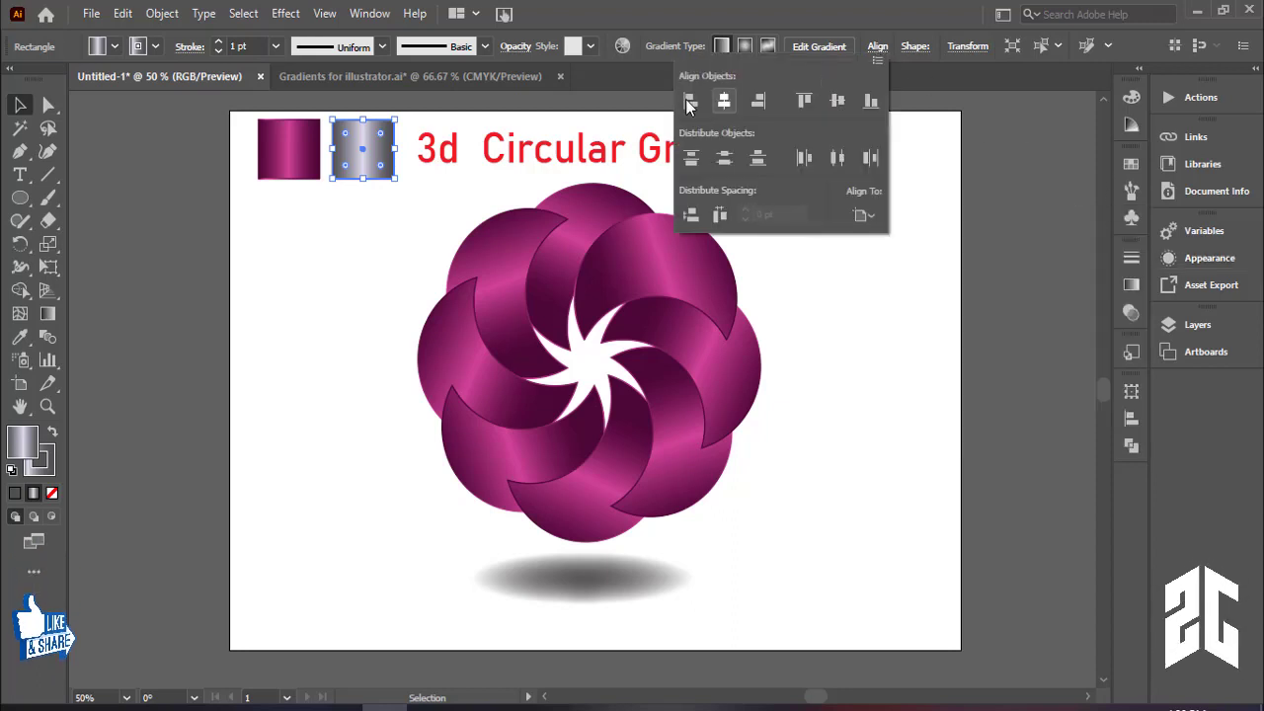
{"action": "left_click", "coordinate": [690, 99]}
{"action": "left_click", "coordinate": [802, 101]}
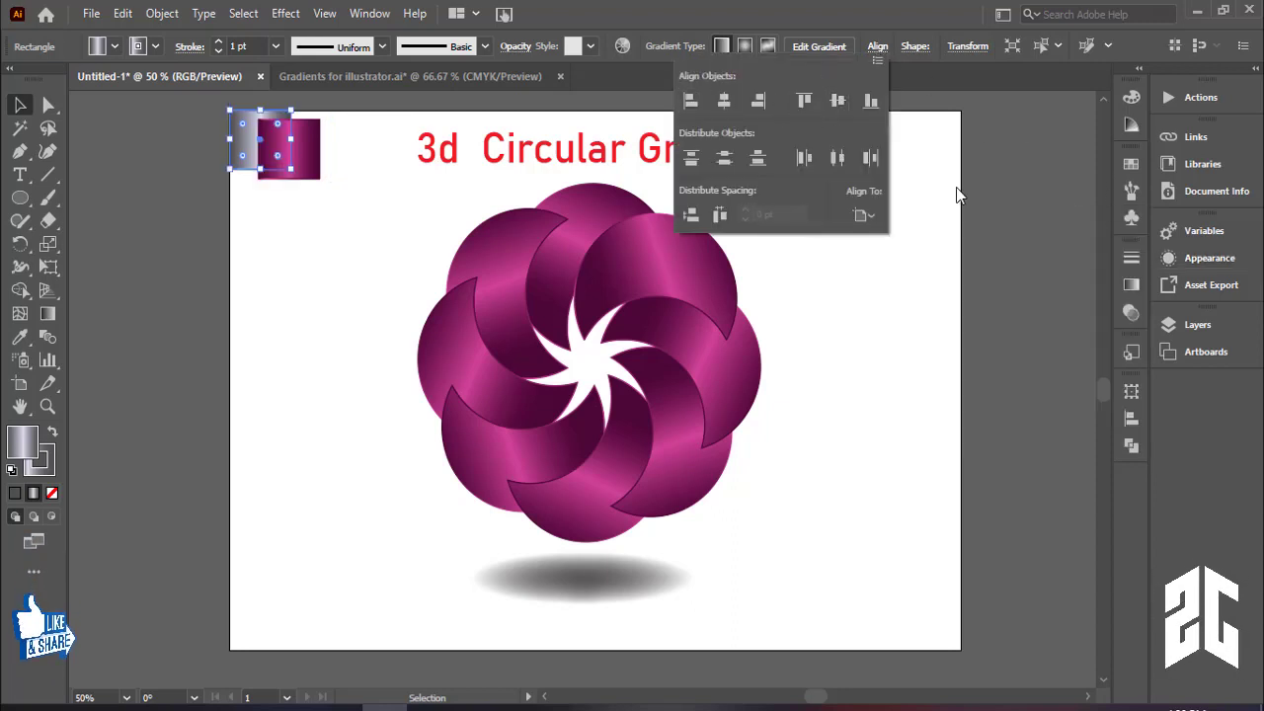
{"action": "left_click", "coordinate": [992, 205]}
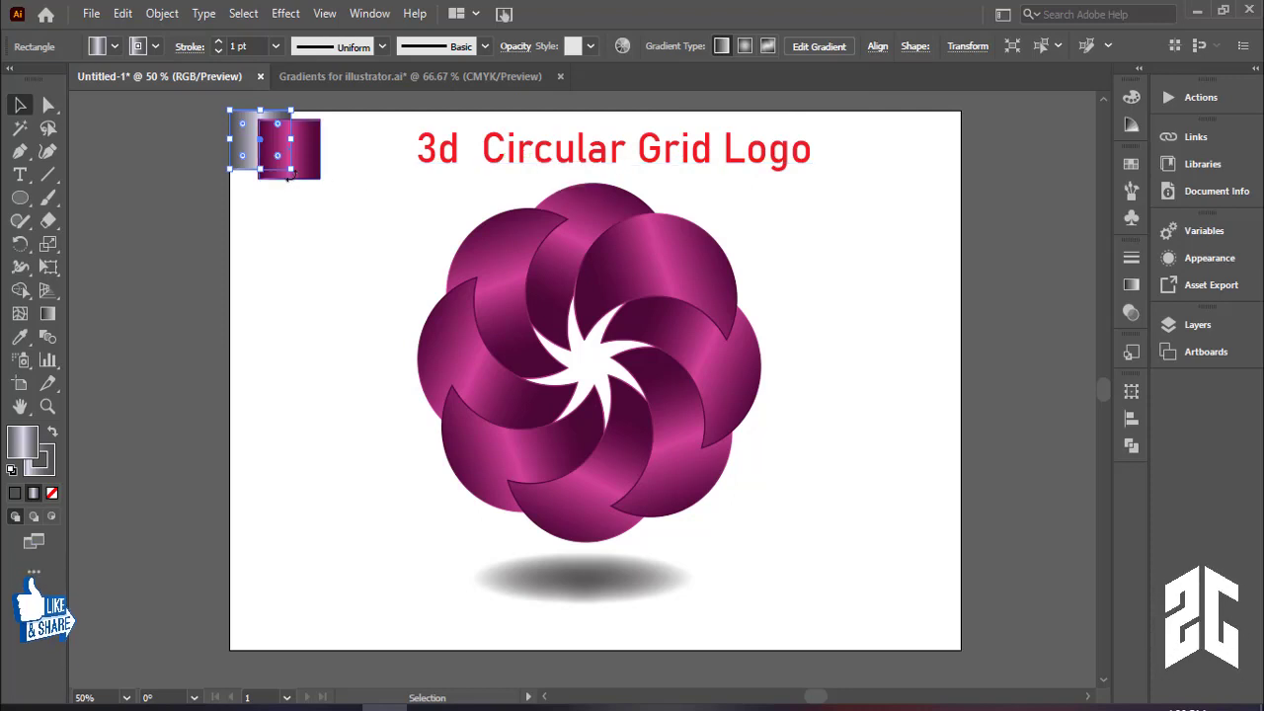
- Stretch the silver rectangle over the whole artboard and lock it as the background
{"action": "mouse_move", "coordinate": [344, 245]}
{"action": "left_mouse_down"}
{"action": "mouse_move", "coordinate": [773, 497]}
{"action": "mouse_move", "coordinate": [960, 650]}
{"action": "left_mouse_up"}
{"action": "left_click", "coordinate": [1000, 507]}
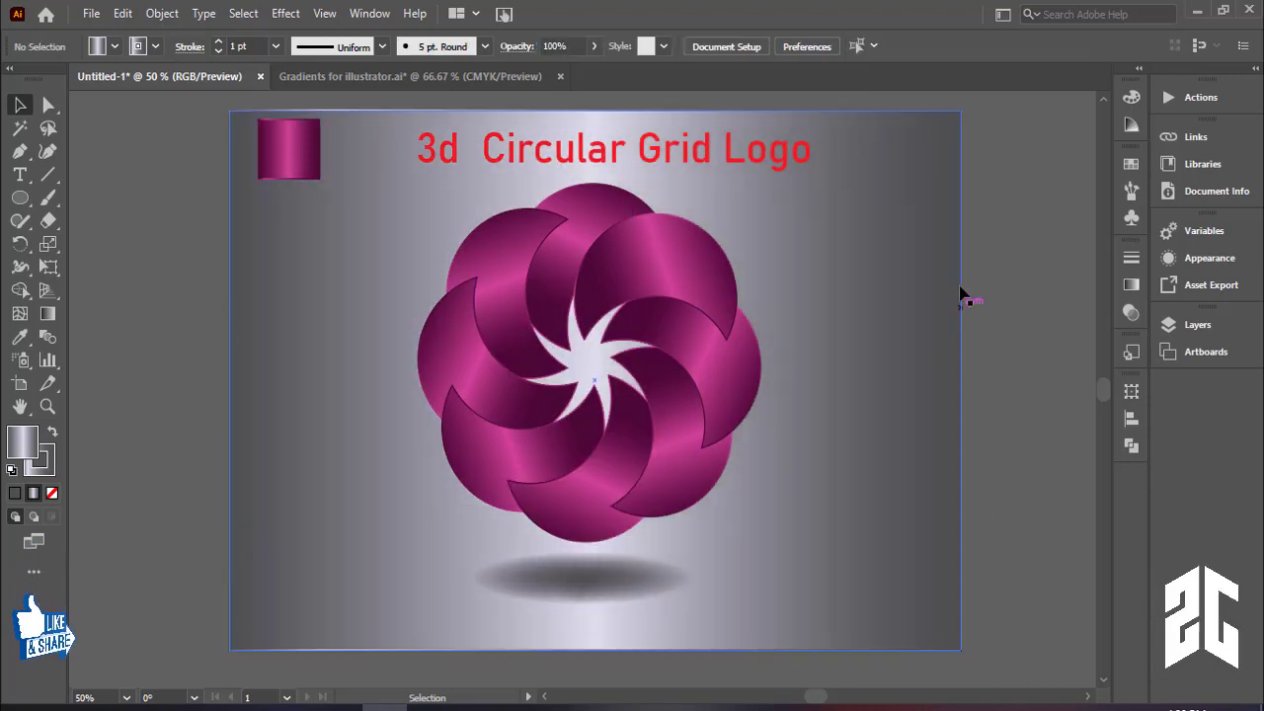
{"action": "left_click", "coordinate": [948, 242]}
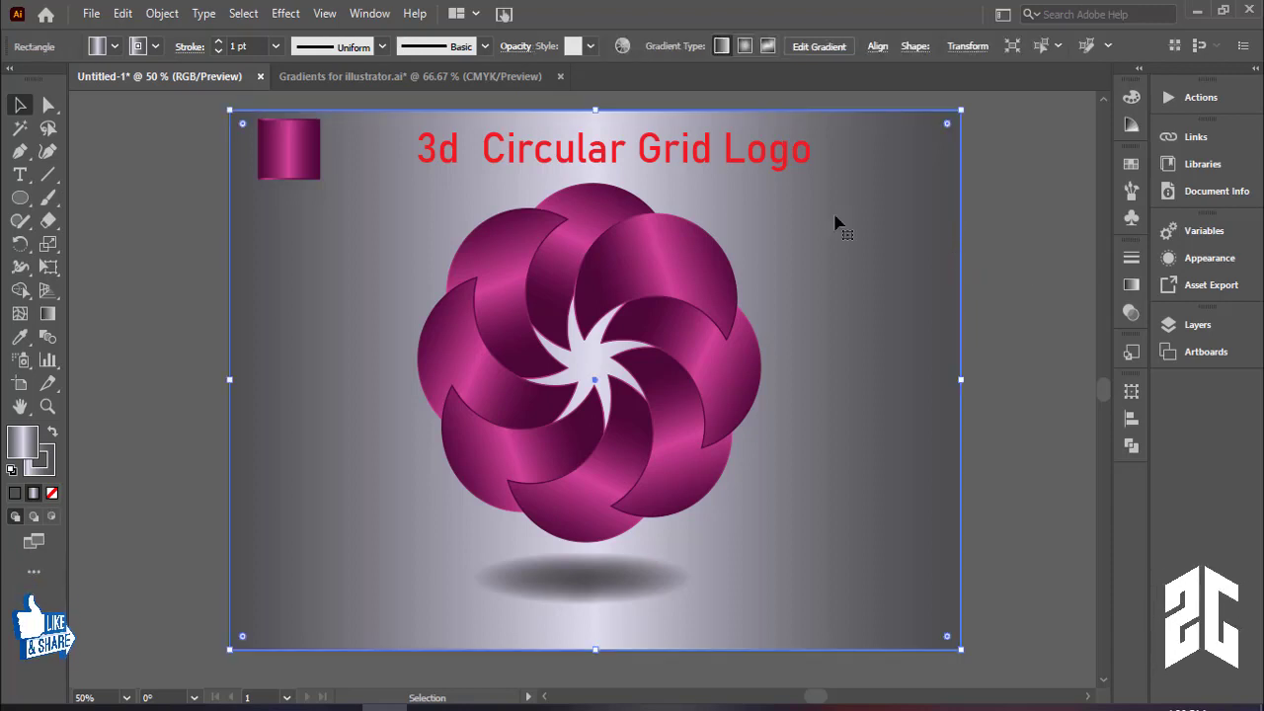
{"action": "left_click", "coordinate": [158, 14]}
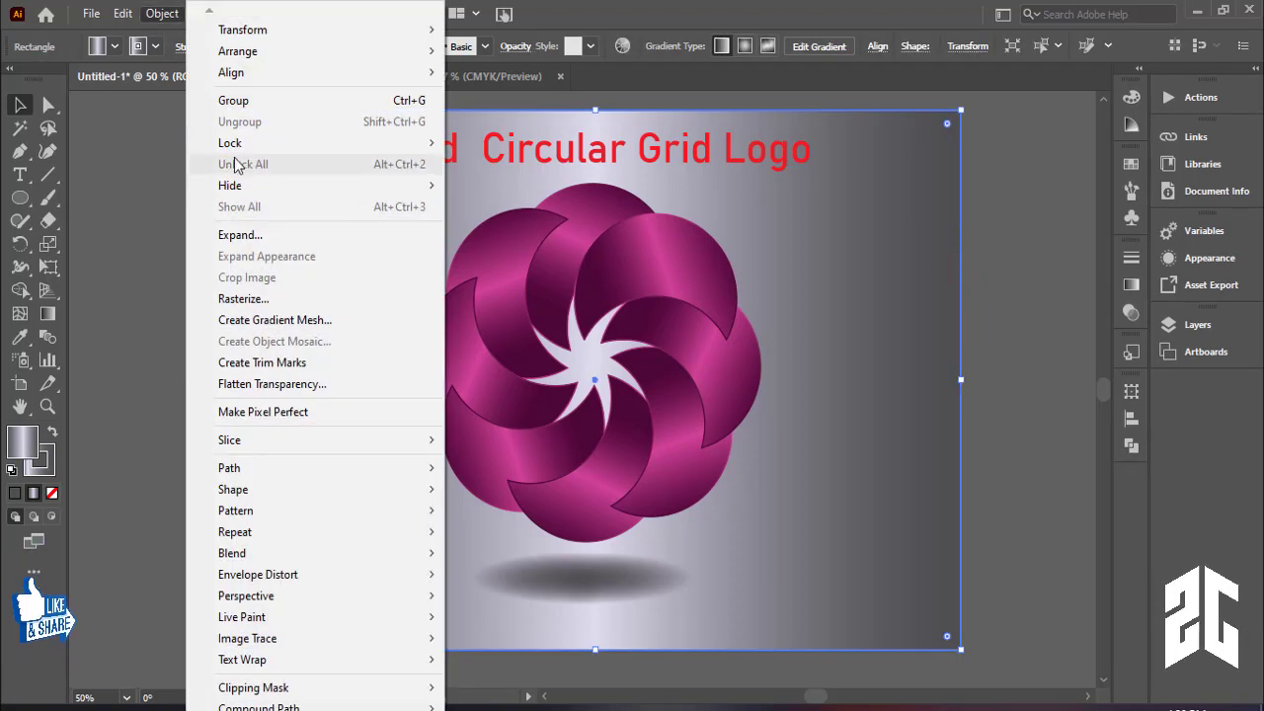
{"action": "mouse_move", "coordinate": [230, 143]}
{"action": "left_click", "coordinate": [489, 143]}
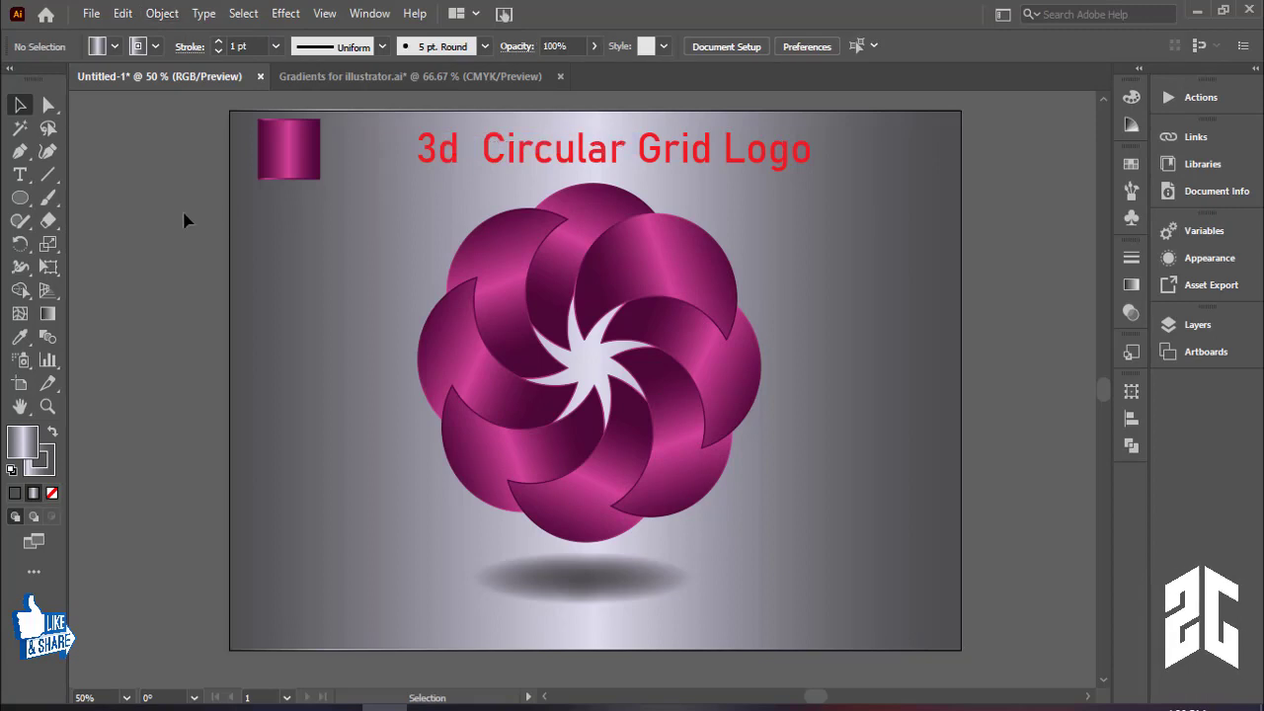
- Move the "3d Circular Grid Logo" title to the artboard bottom and shrink it below the shadow
{"action": "scroll", "coordinate": [852, 367], "scroll_direction": "down", "scroll_amount": 1}
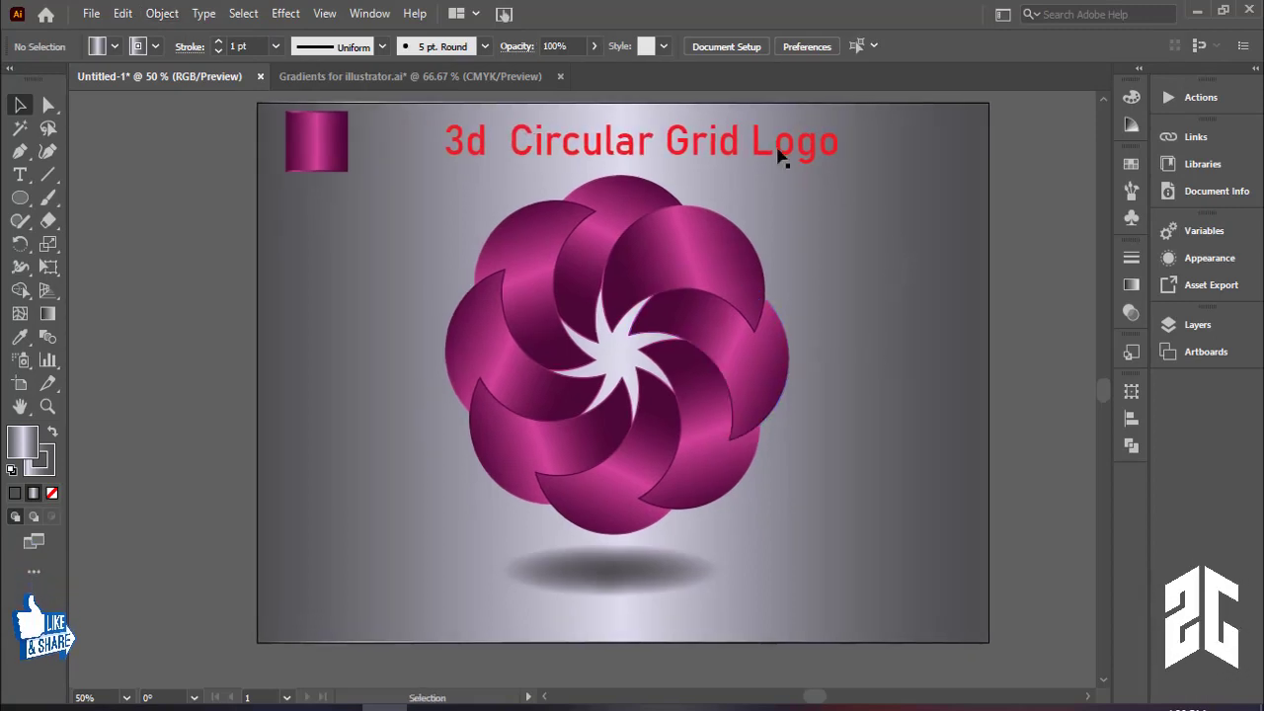
{"action": "left_click_drag", "start_coordinate": [776, 156], "coordinate": [762, 621]}
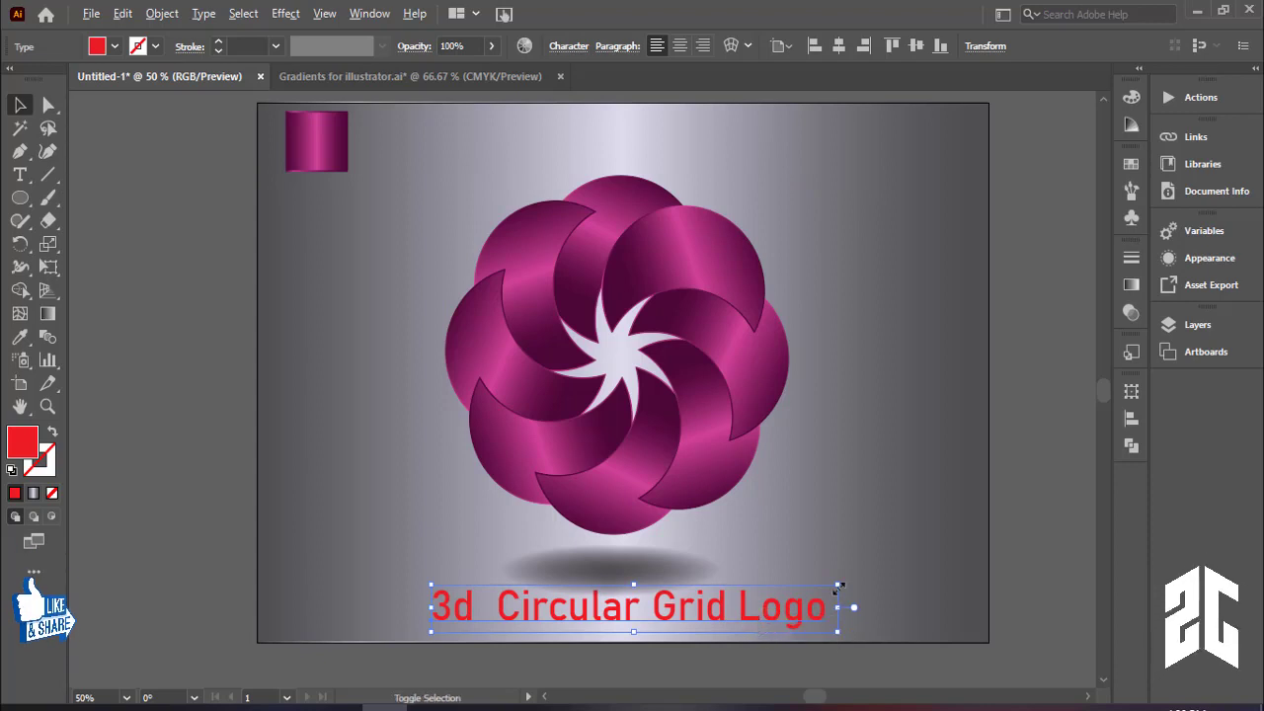
{"action": "left_click_drag", "start_coordinate": [838, 584], "coordinate": [752, 597]}
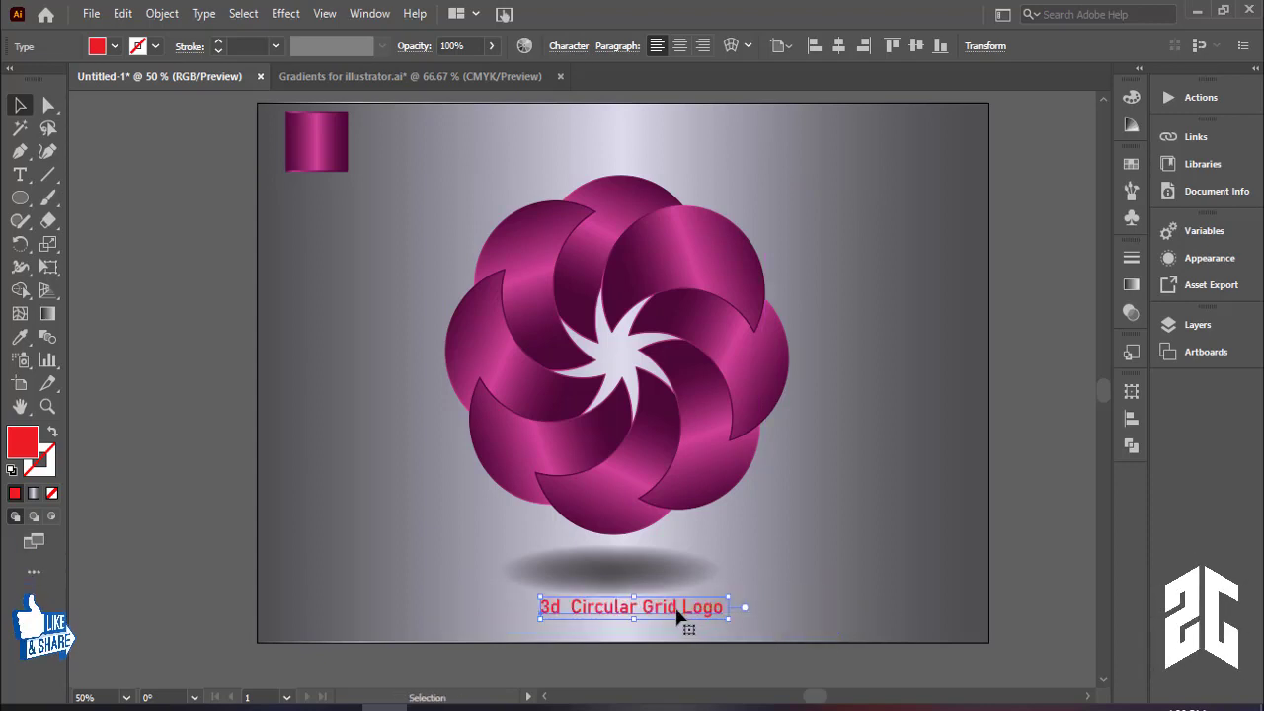
{"action": "left_click_drag", "start_coordinate": [682, 621], "coordinate": [647, 636]}
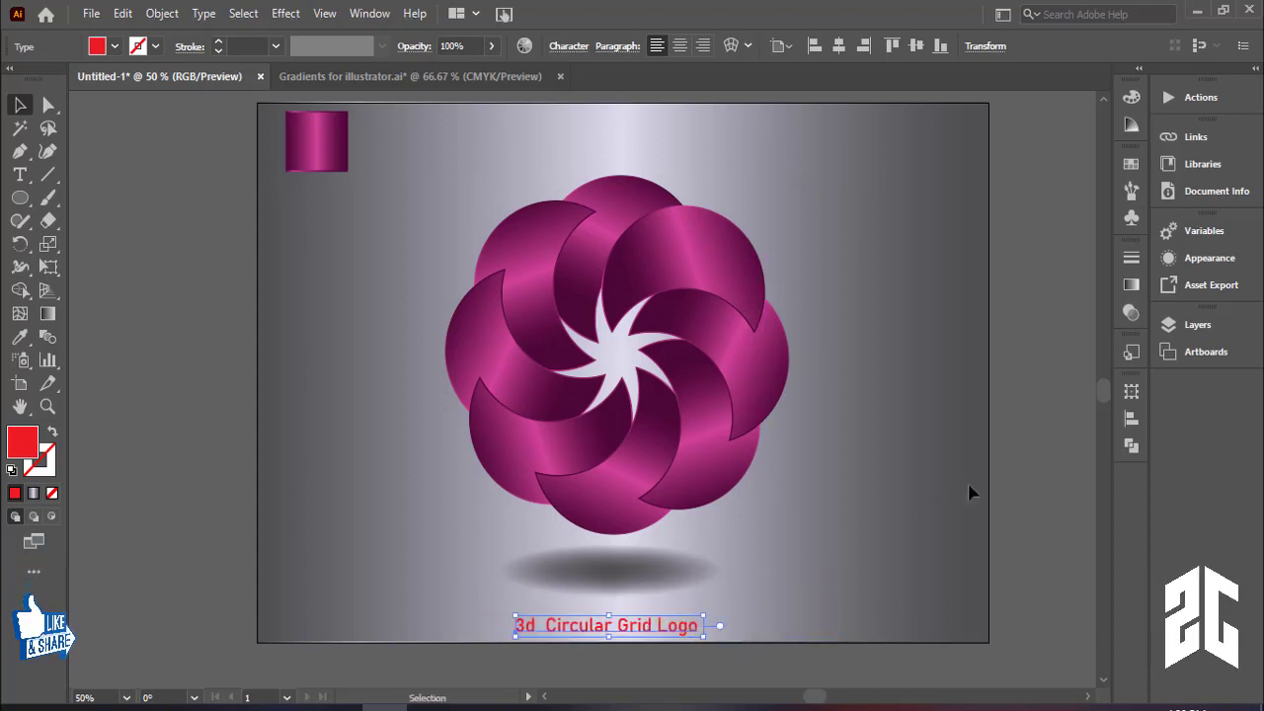
{"action": "left_click", "coordinate": [1009, 491]}
- Nudge the small magenta gradient square slightly left
{"action": "left_click", "coordinate": [326, 169]}
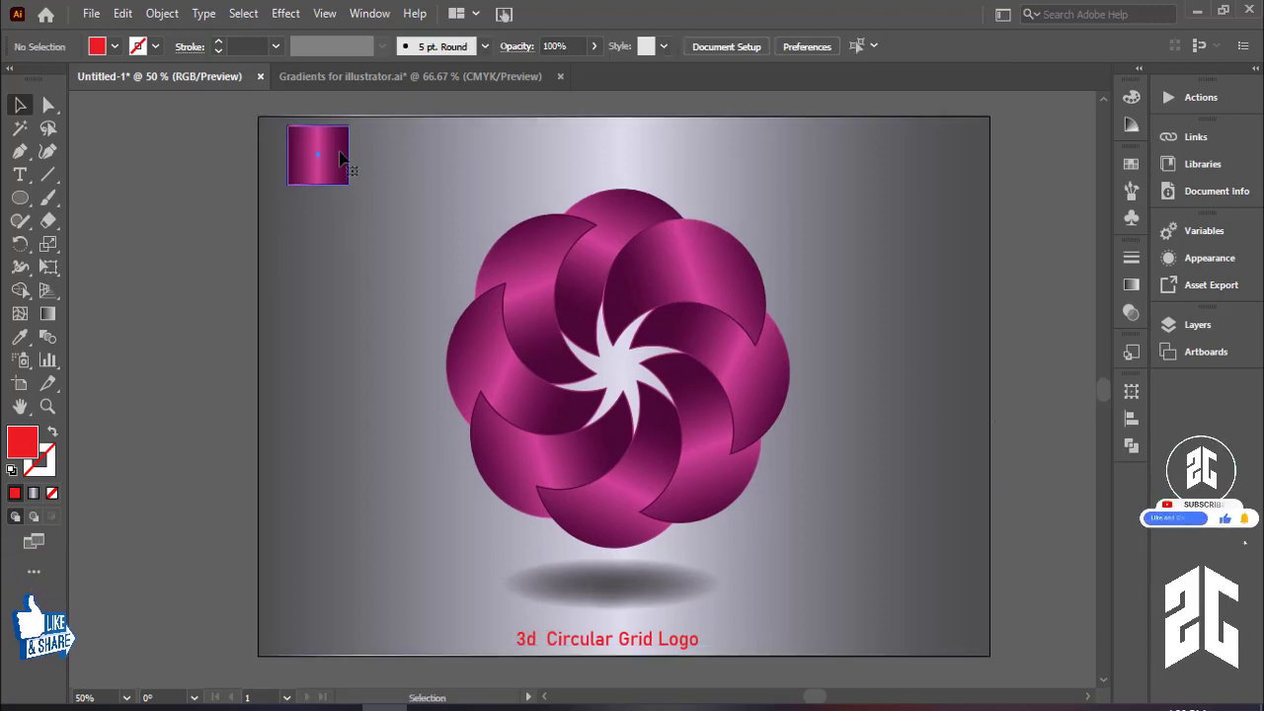
{"action": "left_click_drag", "start_coordinate": [326, 170], "coordinate": [309, 170]}
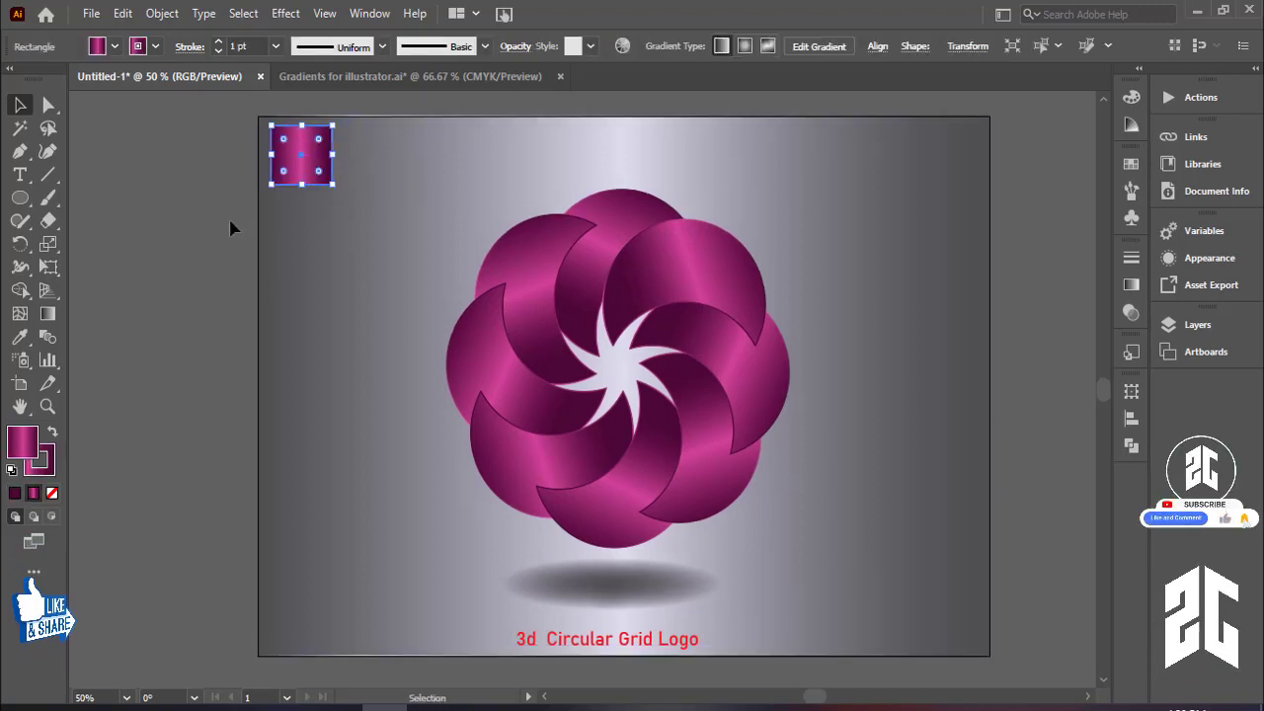
{"action": "left_click", "coordinate": [220, 284]}
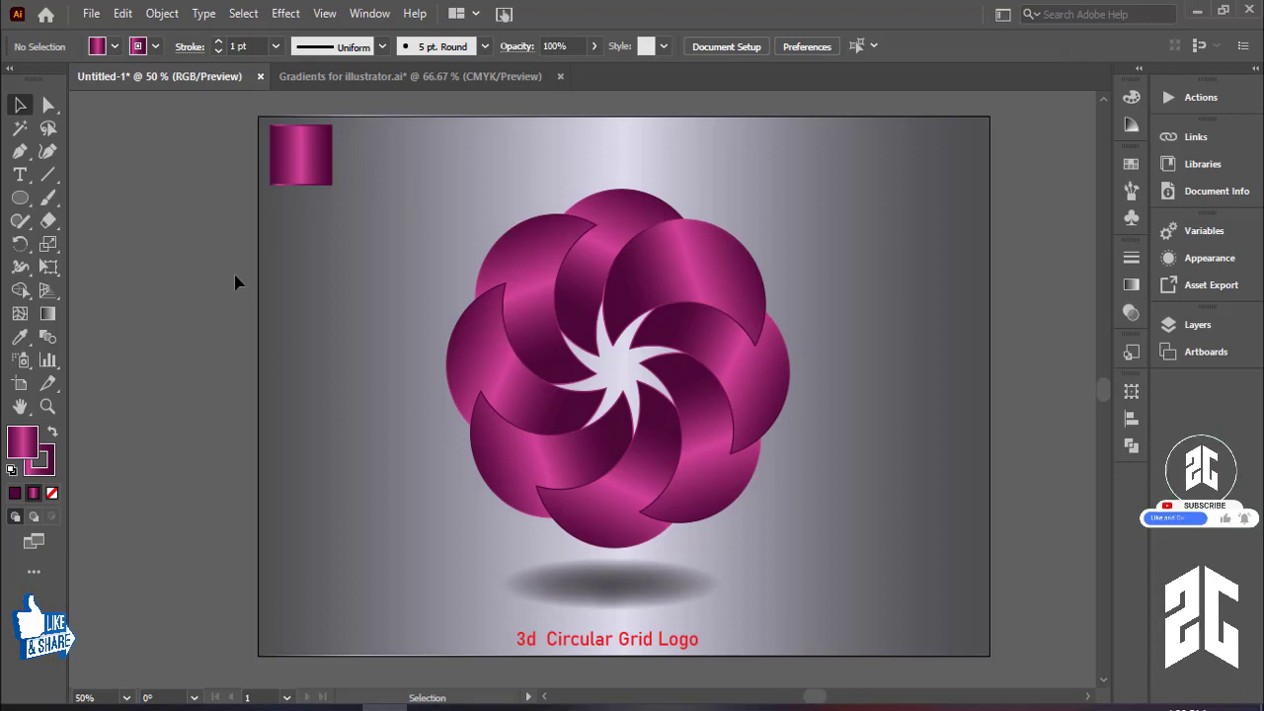